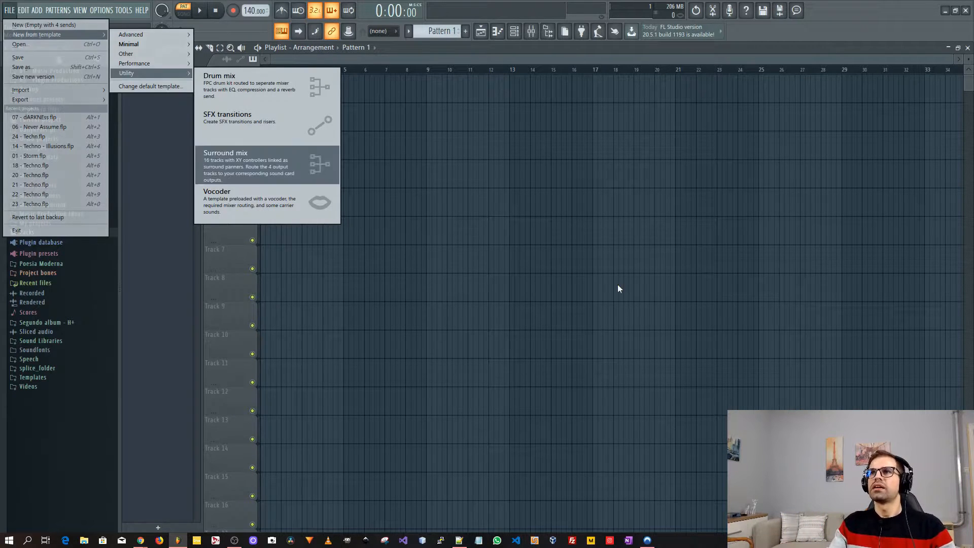
Step: Close the playlist and hide the browser so the mixer spans the full workspace width
{"action": "left_click", "coordinate": [670, 291]}
{"action": "left_click", "coordinate": [968, 48]}
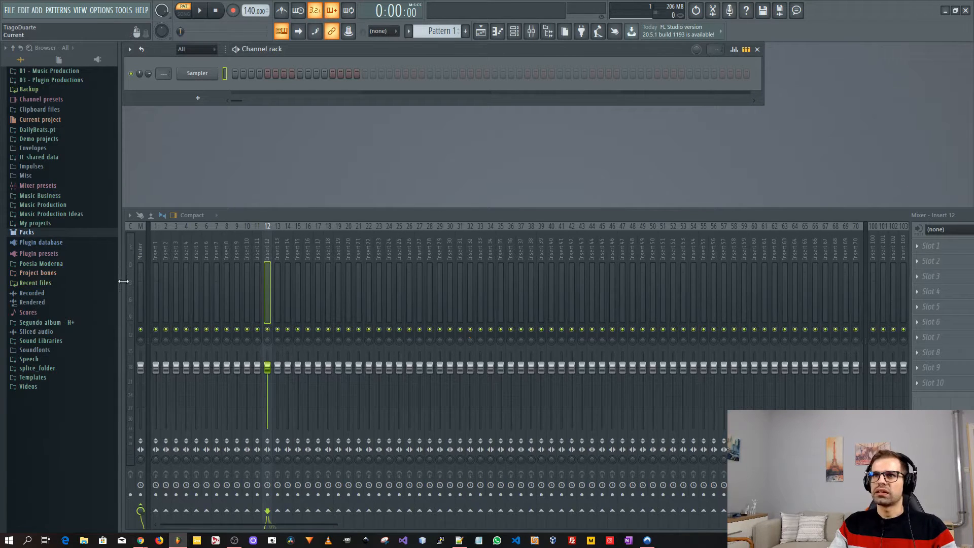
{"action": "left_click_drag", "start_coordinate": [122, 281], "coordinate": [253, 277]}
{"action": "left_click_drag", "start_coordinate": [473, 215], "coordinate": [418, 215]}
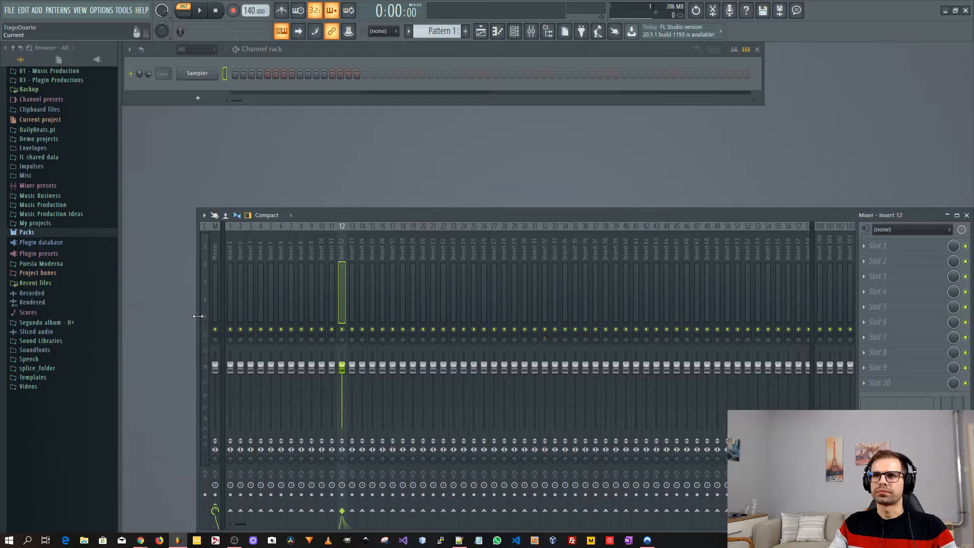
{"action": "left_click_drag", "start_coordinate": [198, 316], "coordinate": [123, 318]}
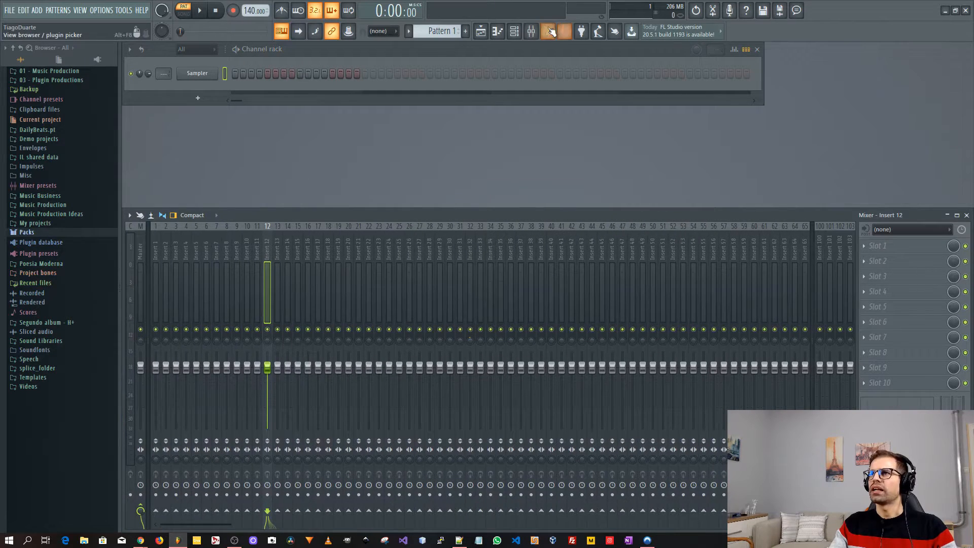
{"action": "left_click", "coordinate": [551, 31]}
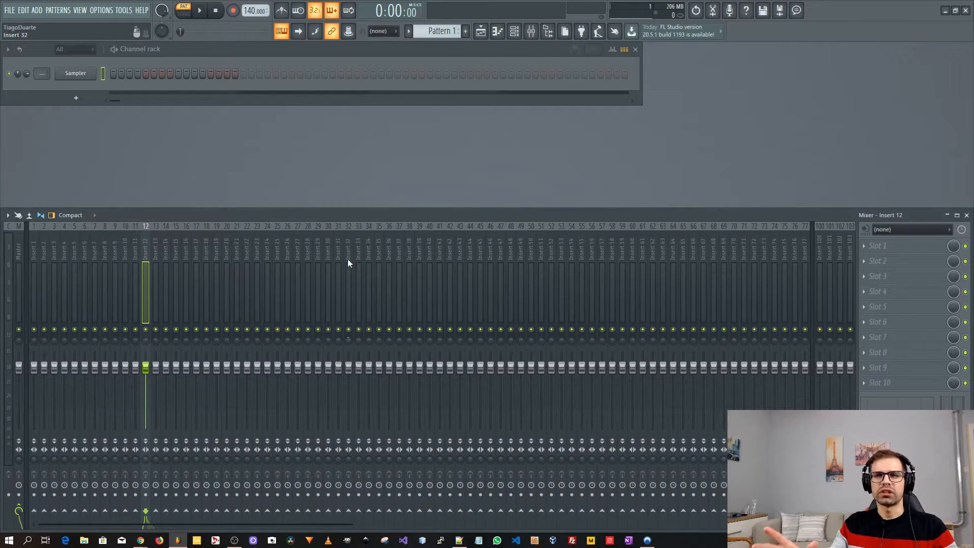
Step: Rename mixer insert 1 as Mix
{"action": "left_click", "coordinate": [38, 257]}
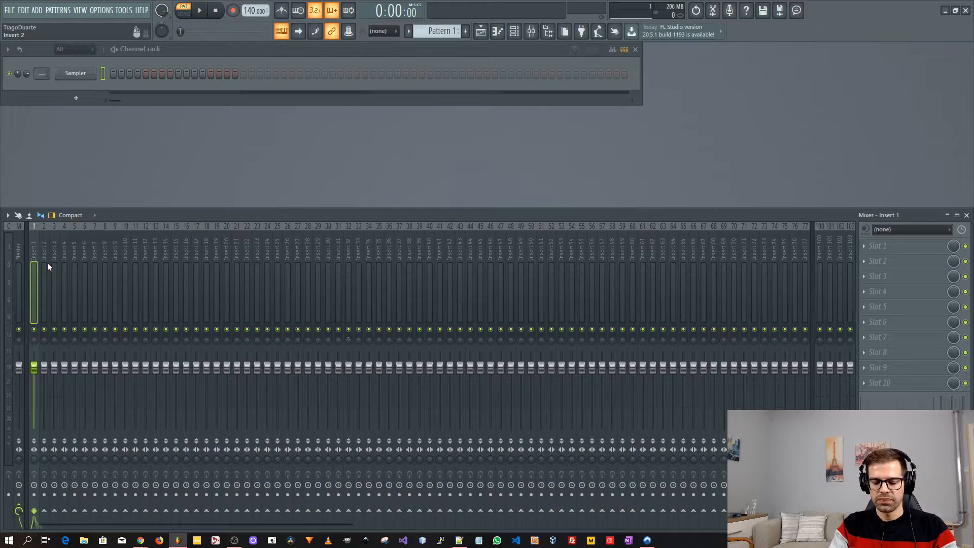
{"action": "key", "text": "F2"}
{"action": "type", "text": "Mix"}
{"action": "key", "text": "Return"}
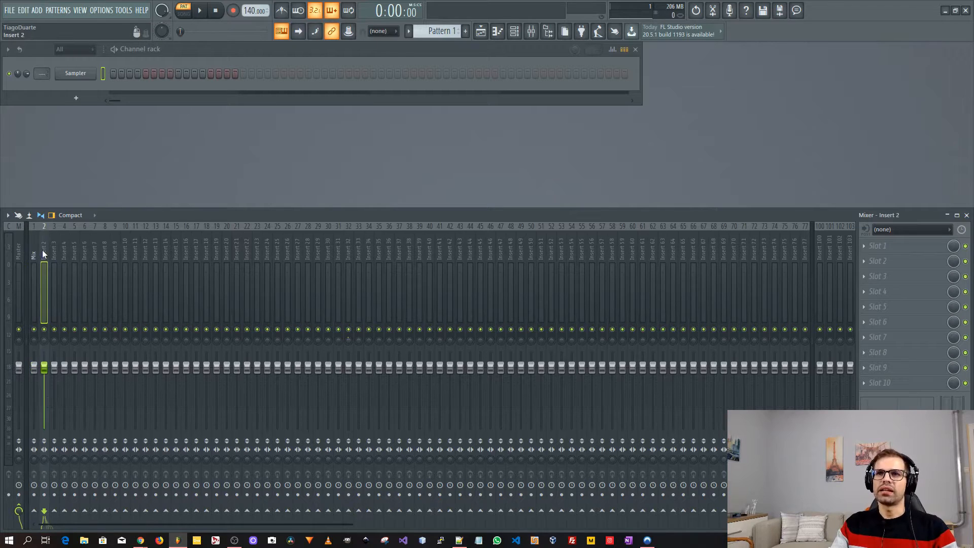
Step: Rename mixer insert 2 as Kick and move that track to insert position 3
{"action": "left_click", "coordinate": [45, 258]}
{"action": "key", "text": "F2"}
{"action": "type", "text": "Kick"}
{"action": "key", "text": "Return"}
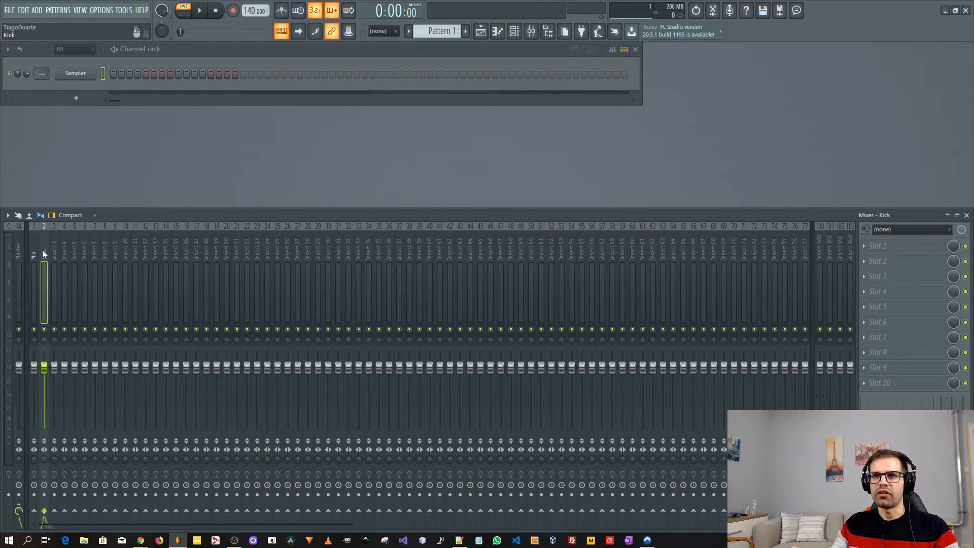
{"action": "key", "text": "alt+Right"}
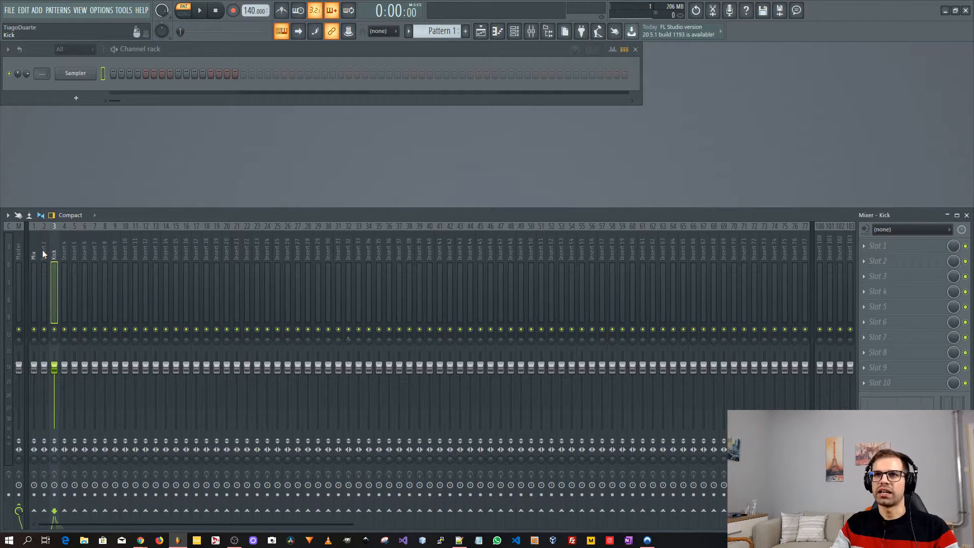
Step: Name the empty mixer track between Mix and Kick as Pump
{"action": "left_click", "coordinate": [42, 251]}
{"action": "key", "text": "F2"}
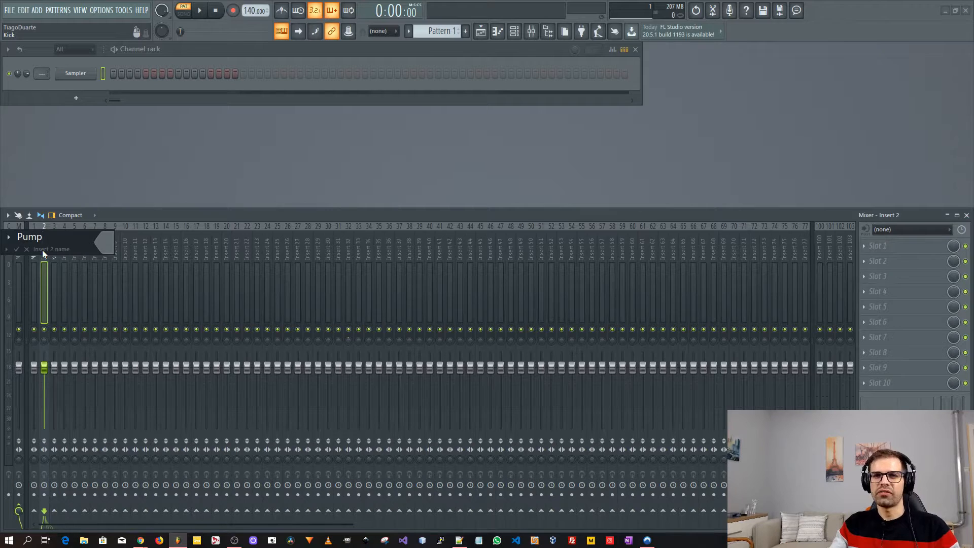
{"action": "key", "text": "Return"}
Step: Load the AIR Pumper modulation effect into slot 1 of the Pump track and move its window clear of the mixer's effect slots
{"action": "left_click", "coordinate": [894, 248]}
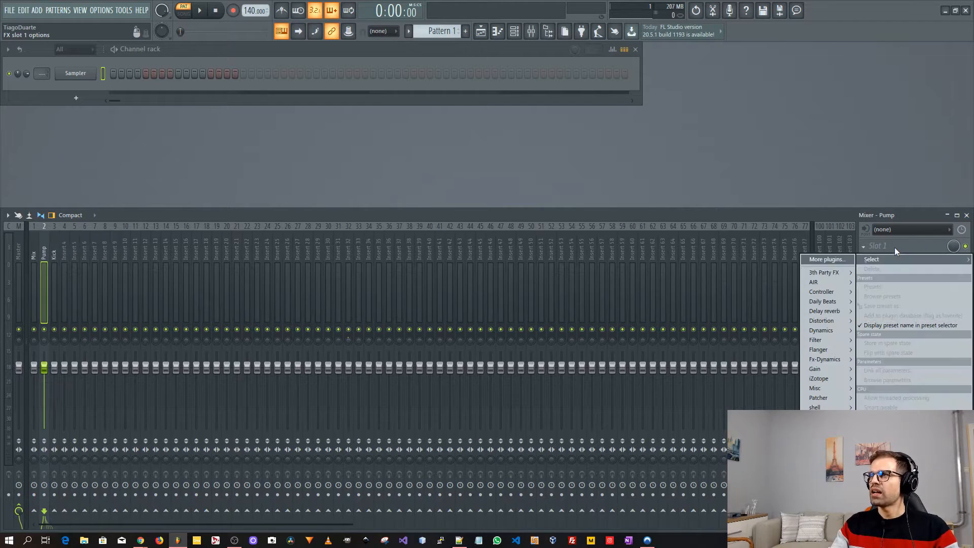
{"action": "mouse_move", "coordinate": [827, 285]}
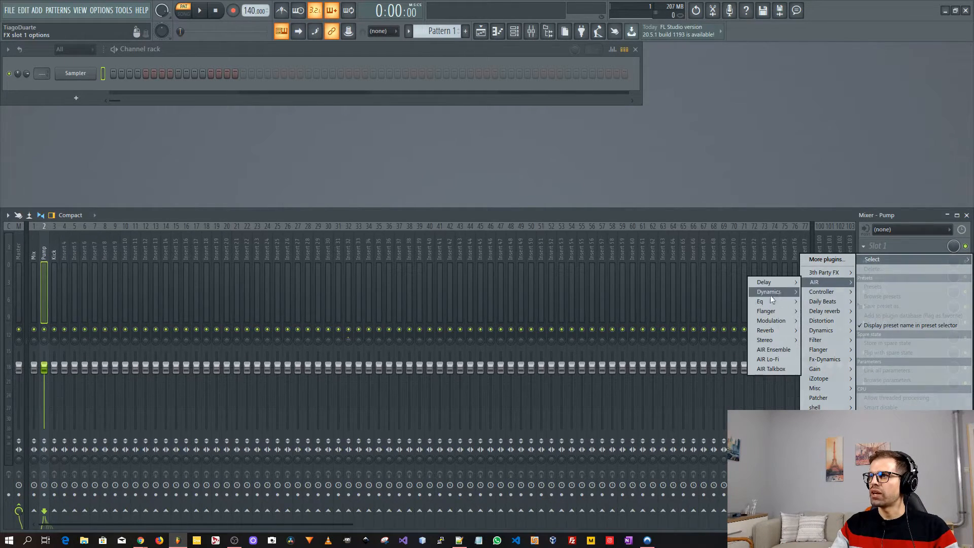
{"action": "mouse_move", "coordinate": [778, 320]}
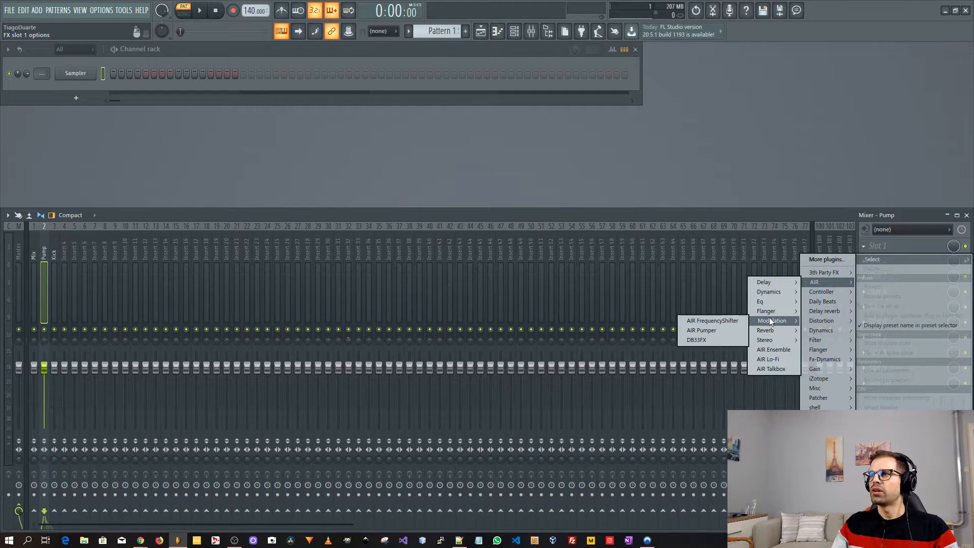
{"action": "left_click", "coordinate": [720, 331]}
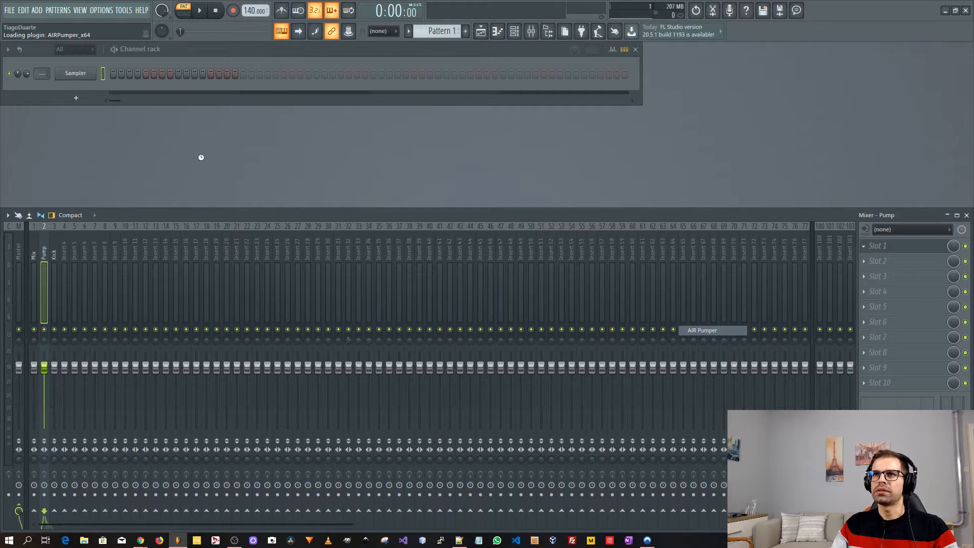
{"action": "left_click_drag", "start_coordinate": [166, 133], "coordinate": [198, 117]}
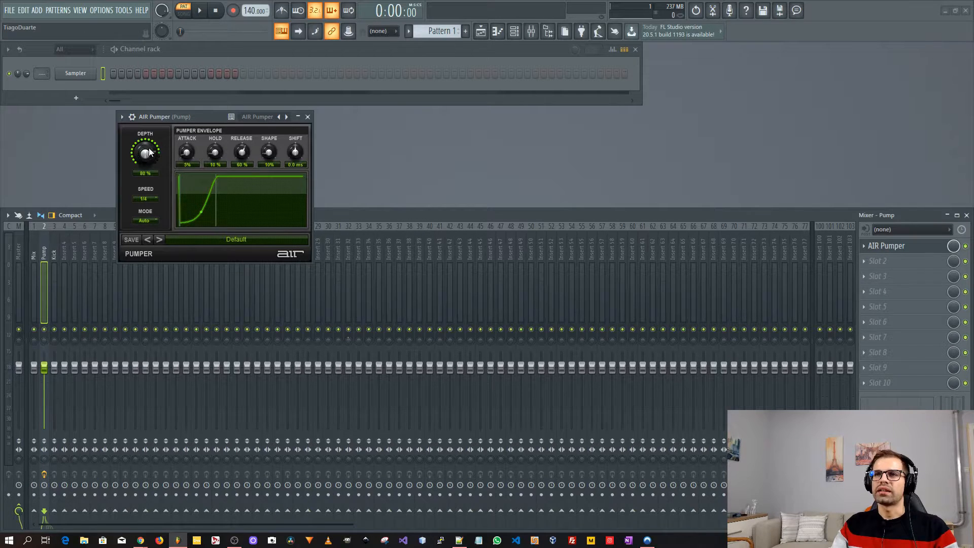
{"action": "mouse_move", "coordinate": [183, 117]}
{"action": "left_mouse_down"}
{"action": "mouse_move", "coordinate": [194, 111]}
{"action": "mouse_move", "coordinate": [179, 111]}
{"action": "left_mouse_up"}
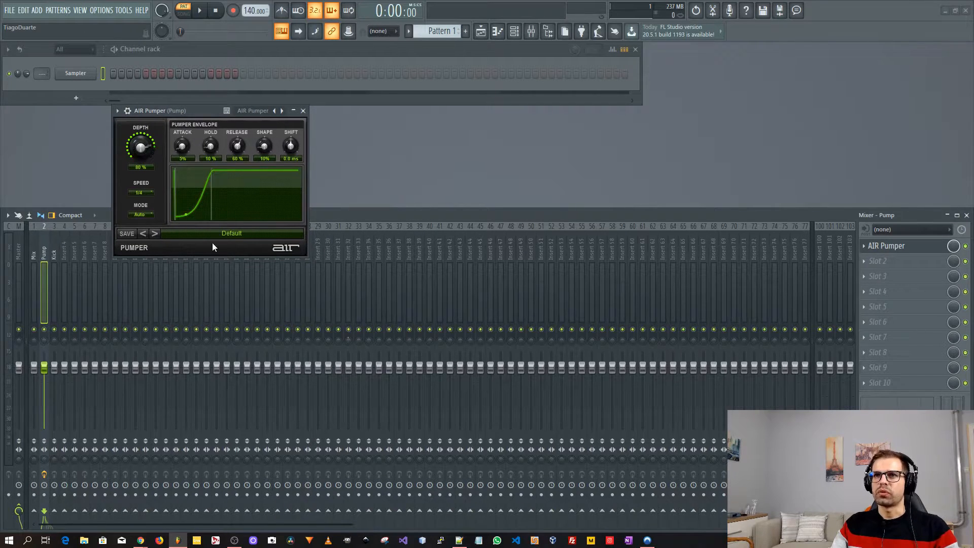
Step: Load Gross Beat into slot 2 of the Pump track and choose its Sidechain volume preset
{"action": "left_click", "coordinate": [876, 261]}
{"action": "mouse_move", "coordinate": [827, 394]}
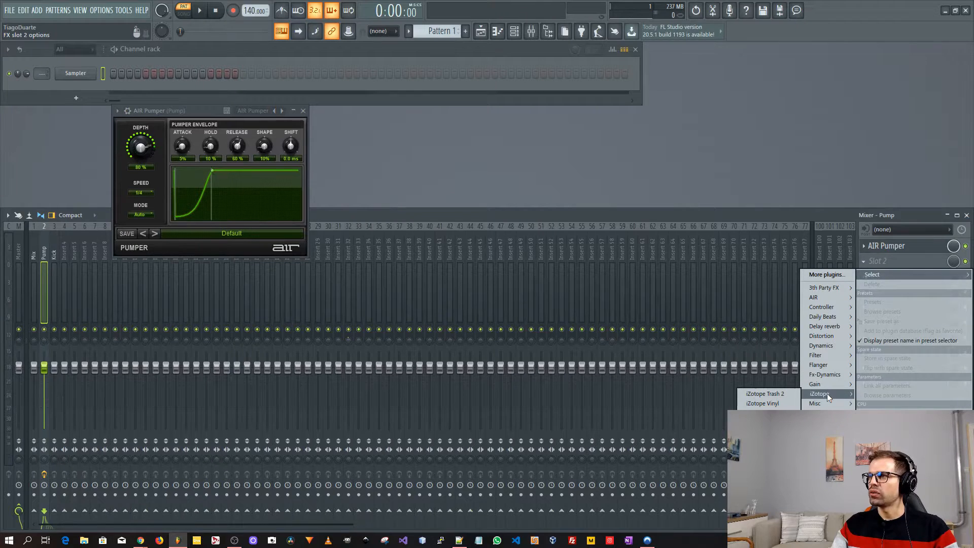
{"action": "left_click", "coordinate": [766, 423]}
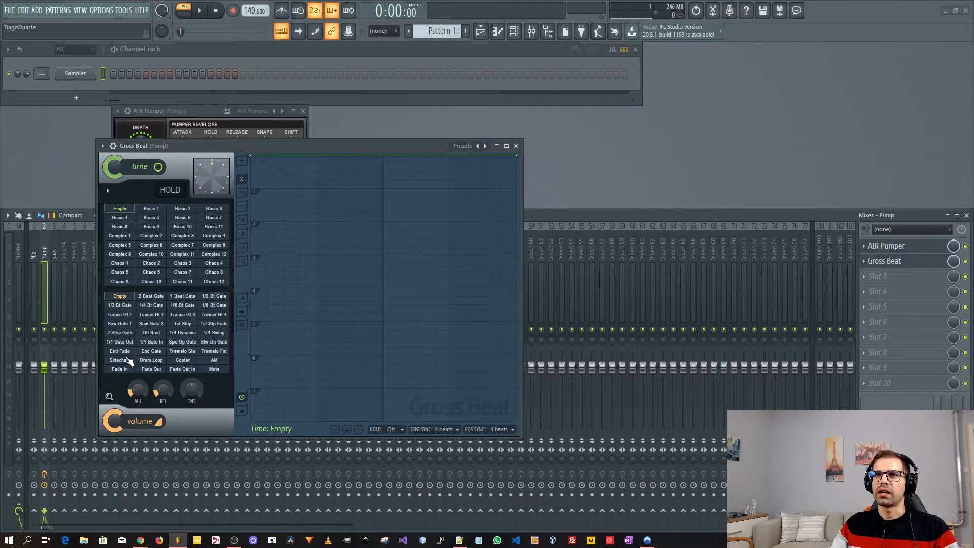
{"action": "left_click", "coordinate": [124, 361]}
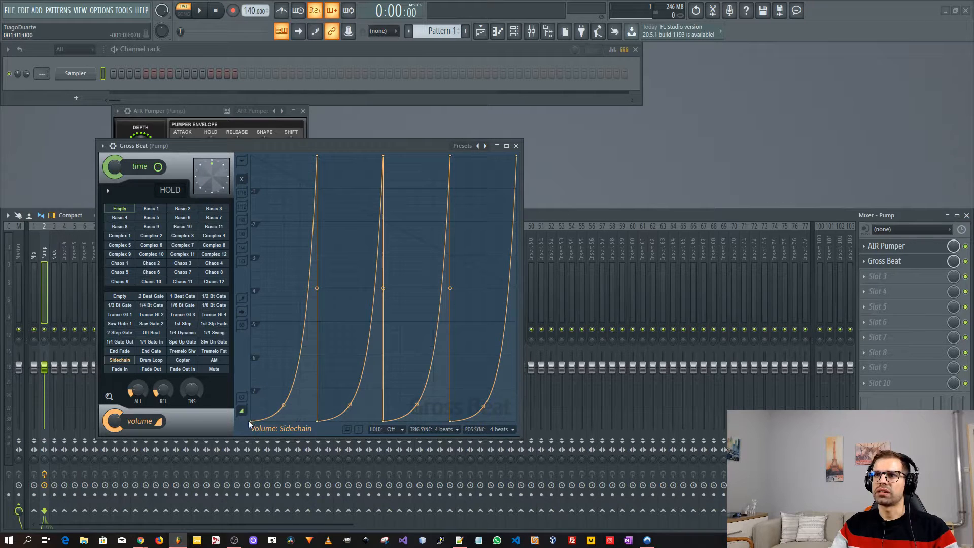
Step: Raise the lowest point of all four beats in the Sidechain volume envelope to about half level
{"action": "left_click_drag", "start_coordinate": [248, 420], "coordinate": [233, 288]}
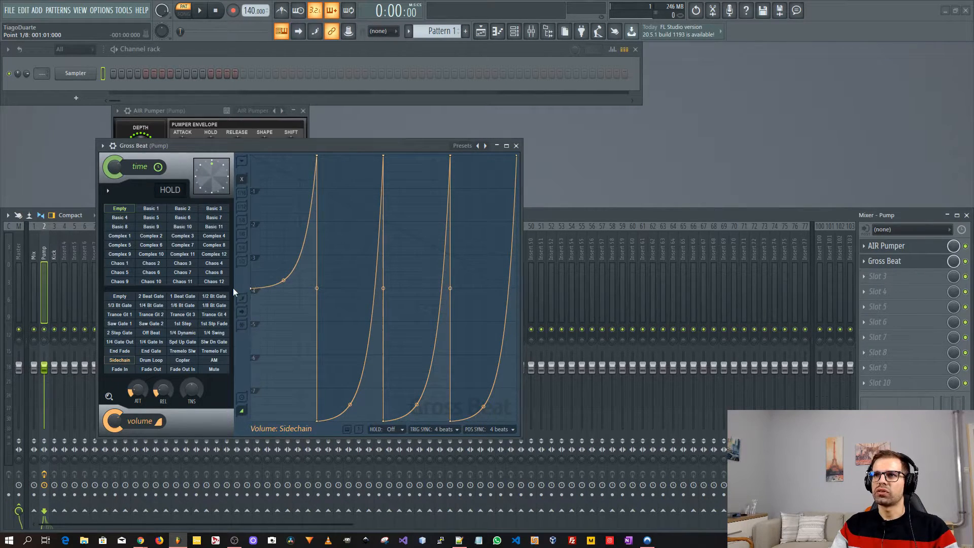
{"action": "left_click_drag", "start_coordinate": [317, 420], "coordinate": [317, 289]}
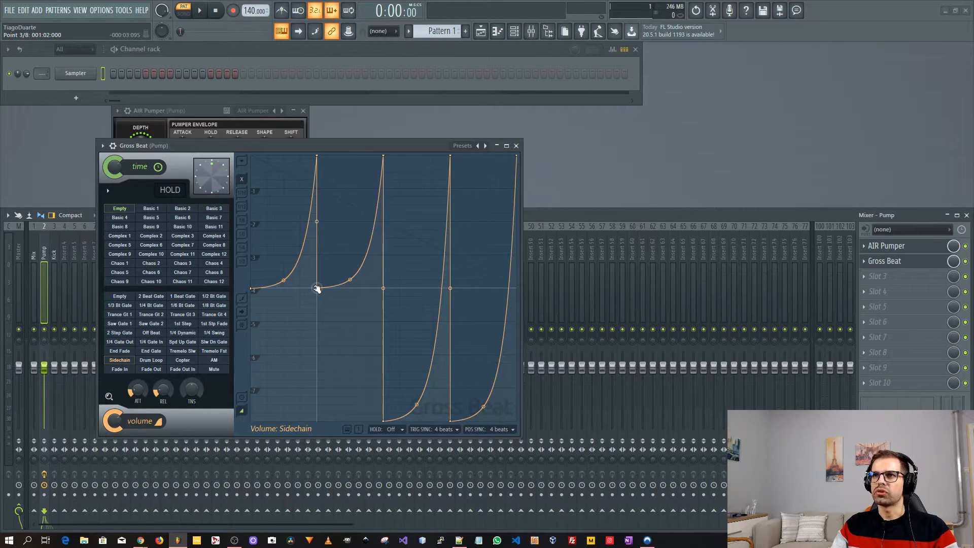
{"action": "left_click_drag", "start_coordinate": [383, 420], "coordinate": [381, 288]}
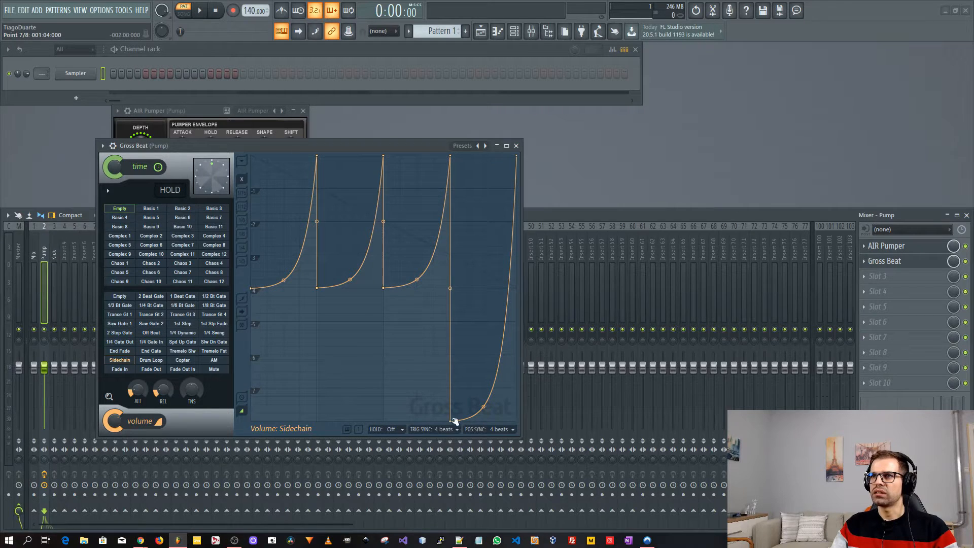
{"action": "left_click_drag", "start_coordinate": [453, 422], "coordinate": [426, 291]}
Step: Add a full-level Single curve point midway through the fourth beat of the envelope, and move Gross Beat beside AIR Pumper
{"action": "left_click_drag", "start_coordinate": [488, 155], "coordinate": [484, 155]}
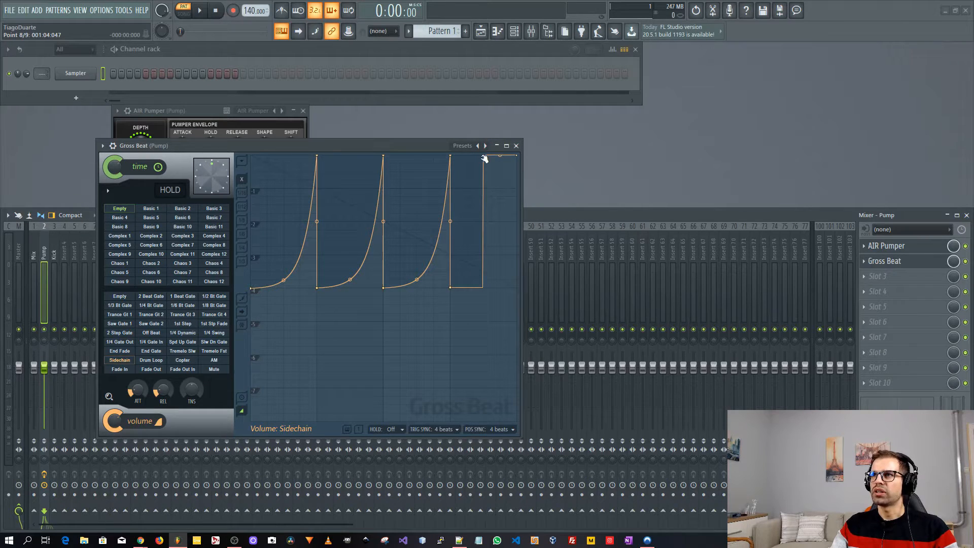
{"action": "right_click", "coordinate": [484, 157]}
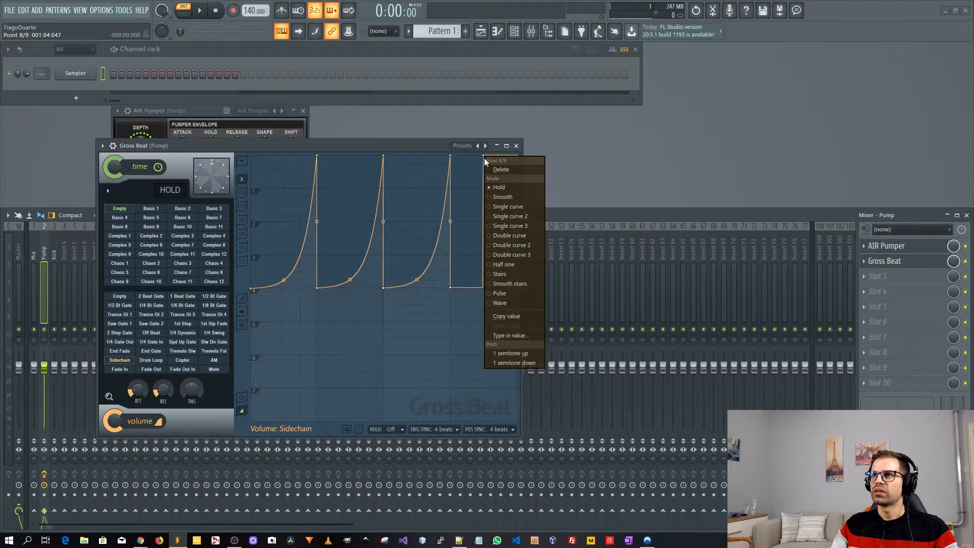
{"action": "left_click", "coordinate": [512, 205]}
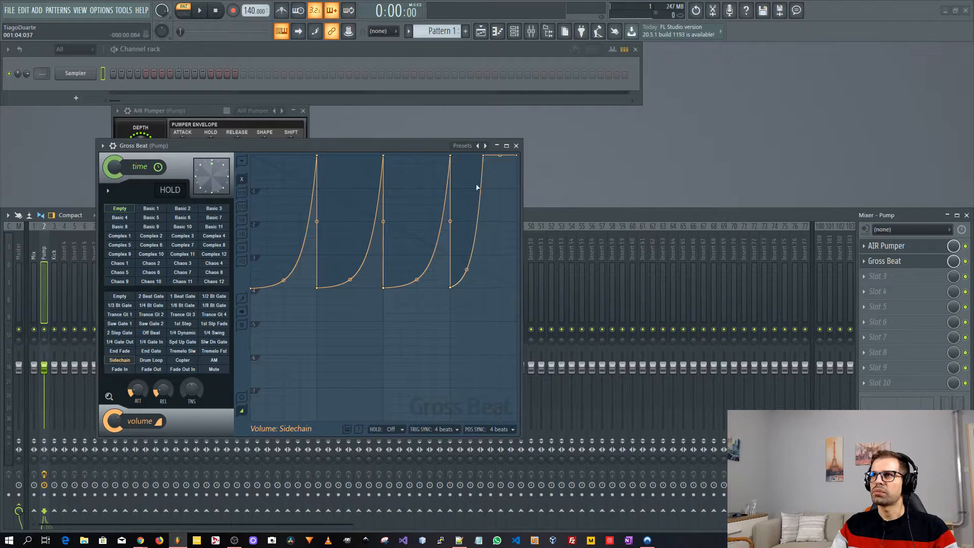
{"action": "left_click_drag", "start_coordinate": [331, 146], "coordinate": [595, 132]}
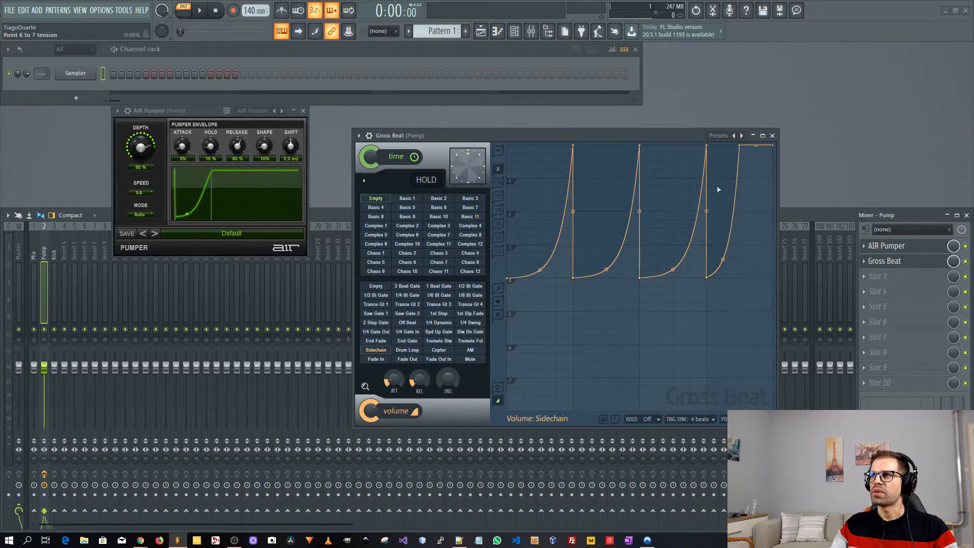
Step: Add full-level points midway through the third, second and first beats so each curve reaches full volume by half a beat
{"action": "mouse_move", "coordinate": [740, 145]}
{"action": "left_mouse_down"}
{"action": "mouse_move", "coordinate": [781, 138]}
{"action": "mouse_move", "coordinate": [741, 137]}
{"action": "left_mouse_up"}
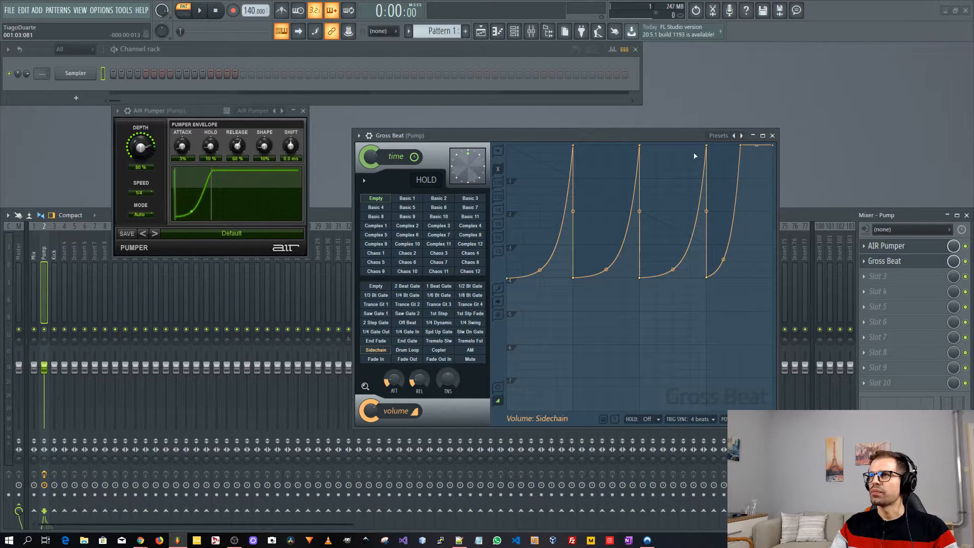
{"action": "left_click", "coordinate": [680, 145]}
{"action": "left_click_drag", "start_coordinate": [682, 143], "coordinate": [678, 139]}
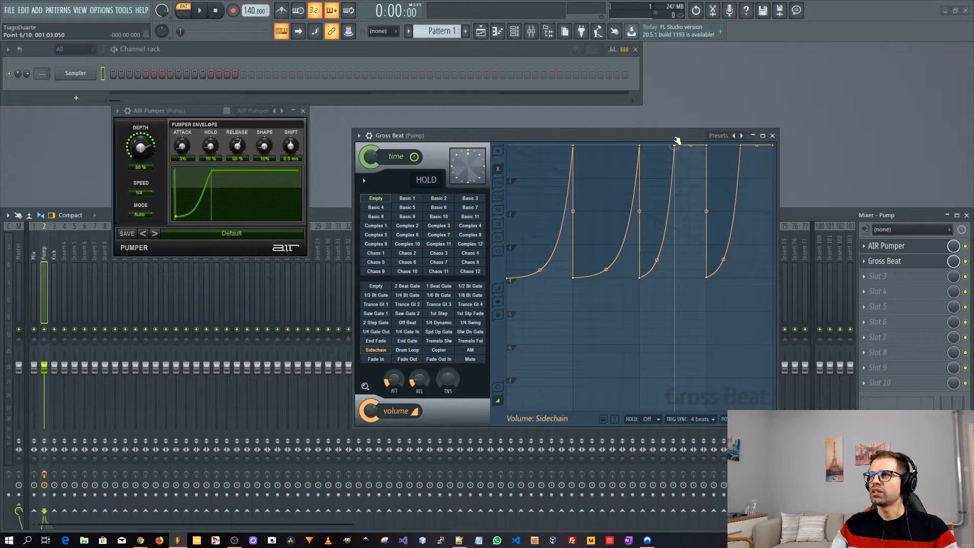
{"action": "left_click", "coordinate": [610, 145]}
{"action": "left_click_drag", "start_coordinate": [610, 144], "coordinate": [542, 140]}
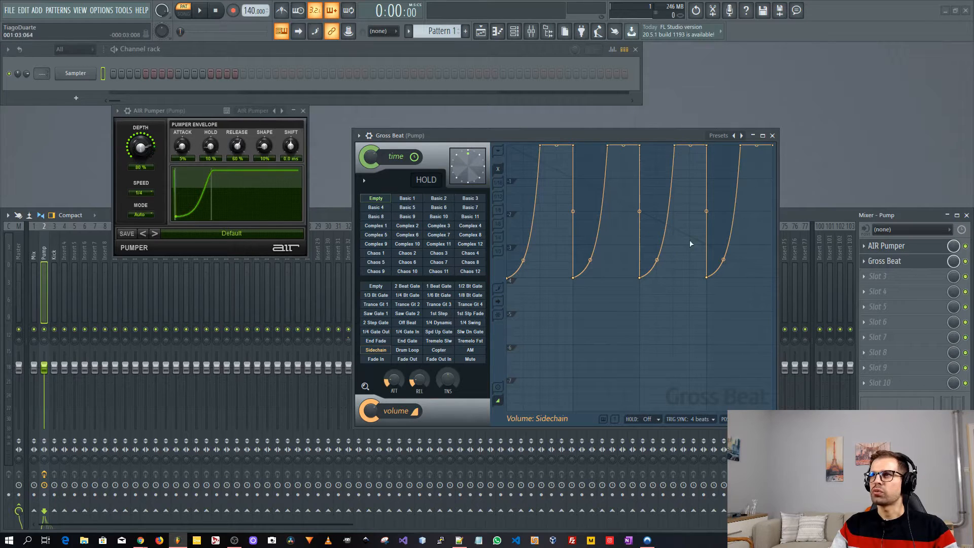
Step: Disable Gross Beat in slot 2 of the Pump track and close both effect windows
{"action": "left_click", "coordinate": [772, 135]}
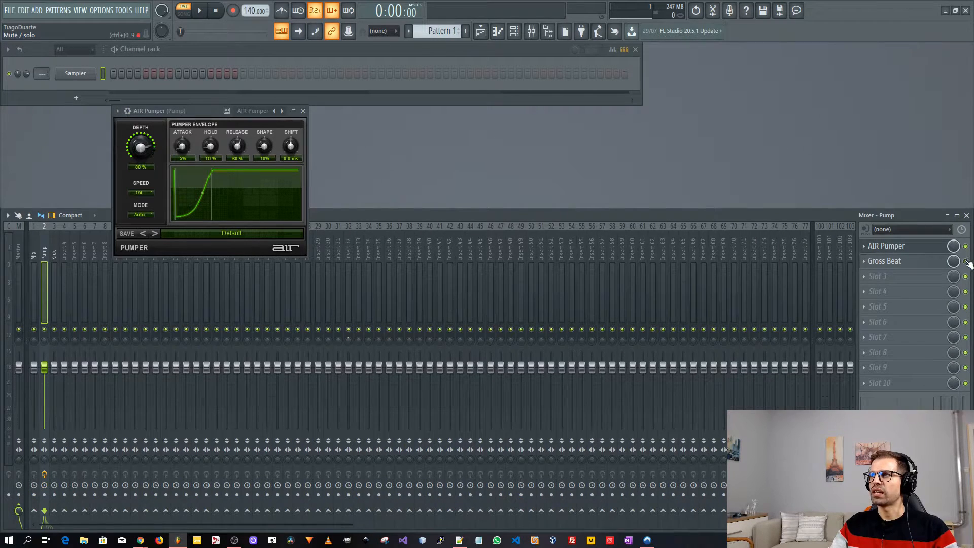
{"action": "left_click", "coordinate": [966, 262]}
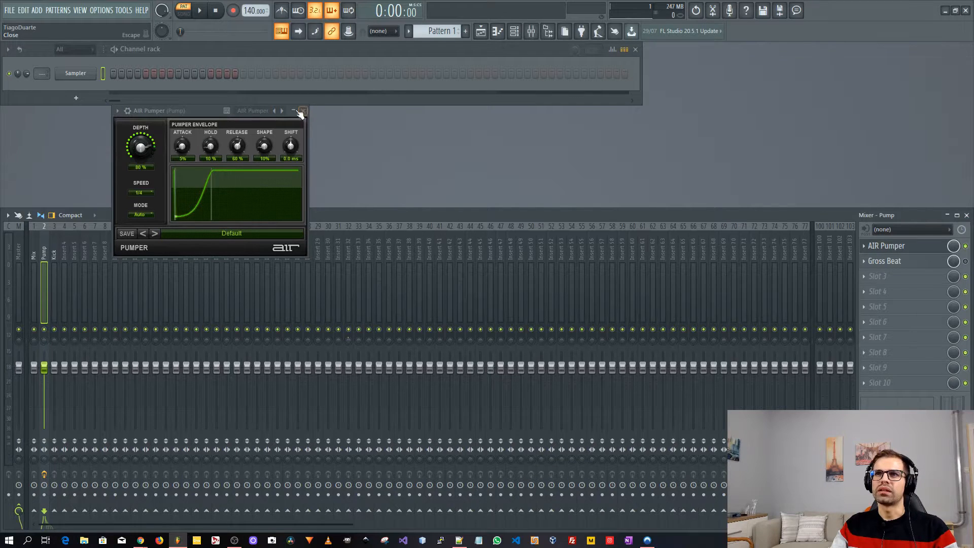
{"action": "left_click", "coordinate": [128, 111]}
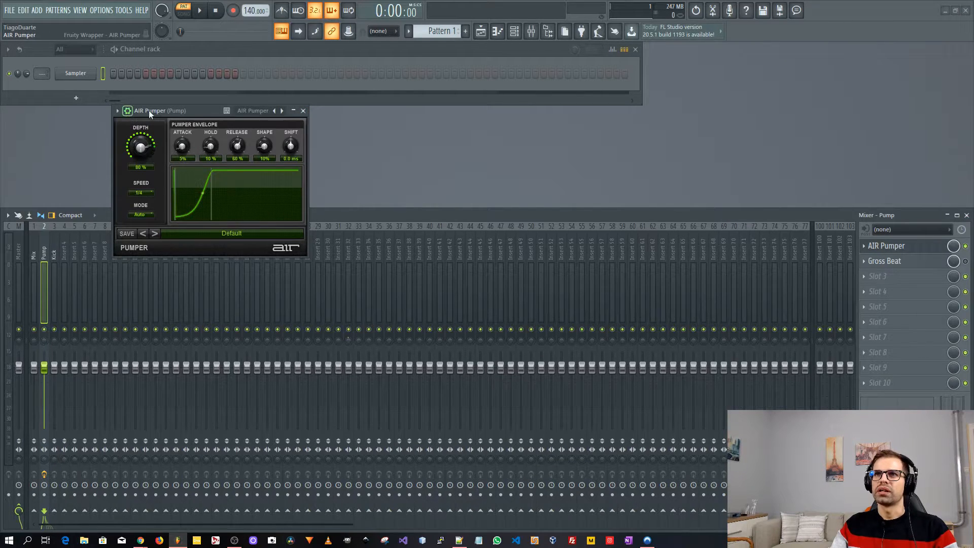
{"action": "left_click", "coordinate": [303, 110]}
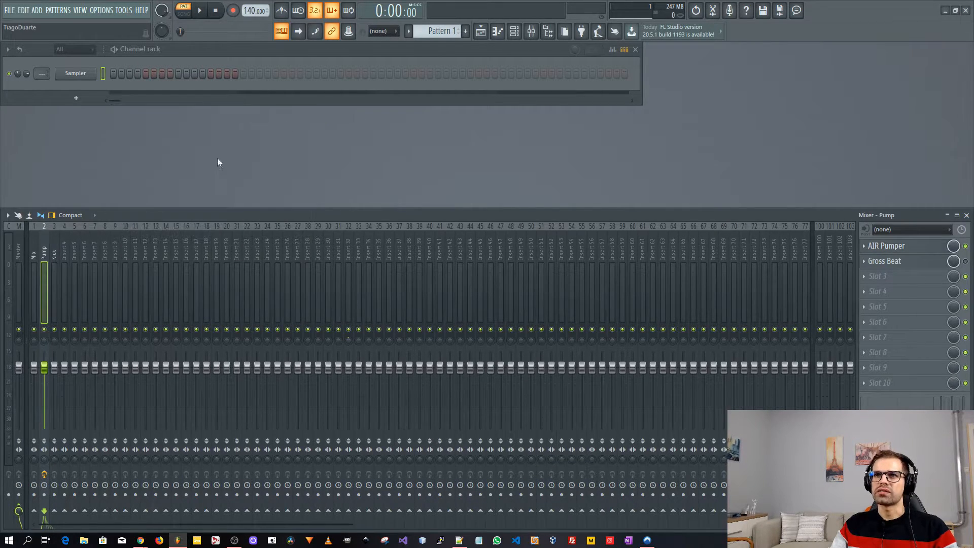
Step: Rename the Pump track as SC and restore its name to Pump
{"action": "double_click", "coordinate": [39, 242]}
{"action": "type", "text": "SC"}
{"action": "key", "text": "Return"}
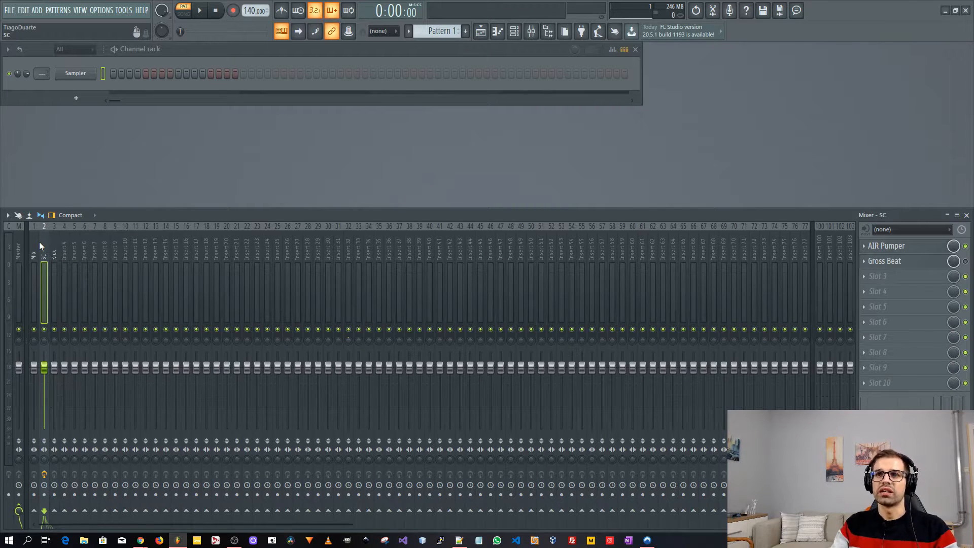
{"action": "key", "text": "F2"}
{"action": "type", "text": "Pump"}
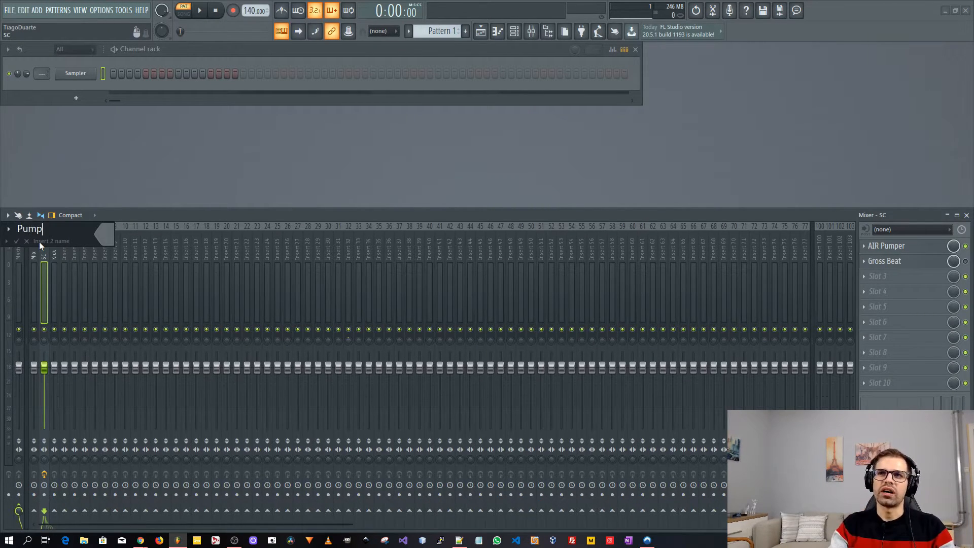
{"action": "key", "text": "Return"}
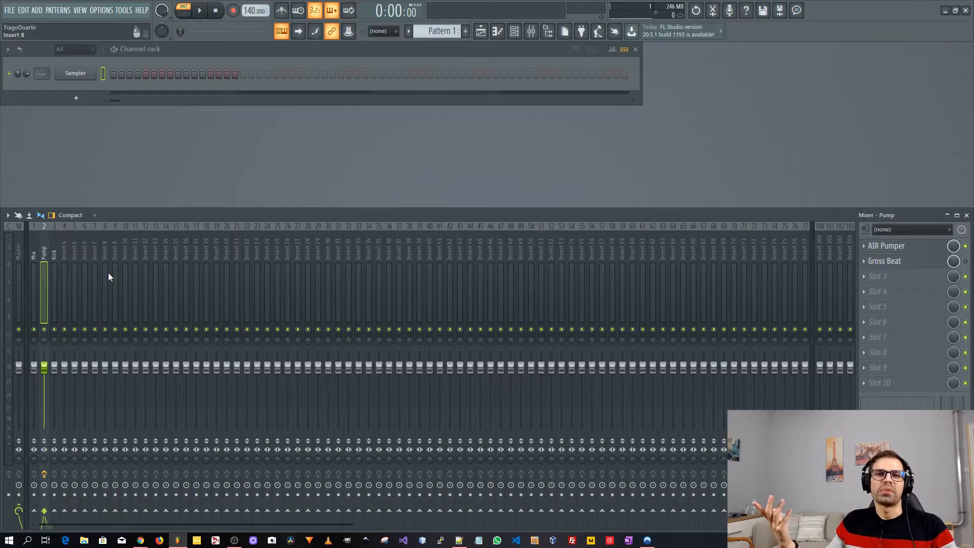
{"action": "left_click", "coordinate": [54, 250]}
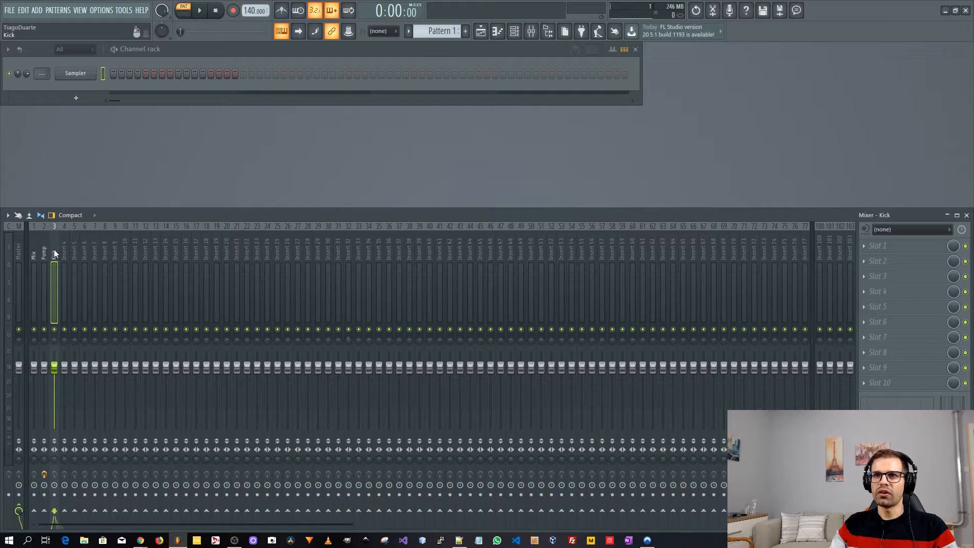
{"action": "left_click", "coordinate": [63, 255]}
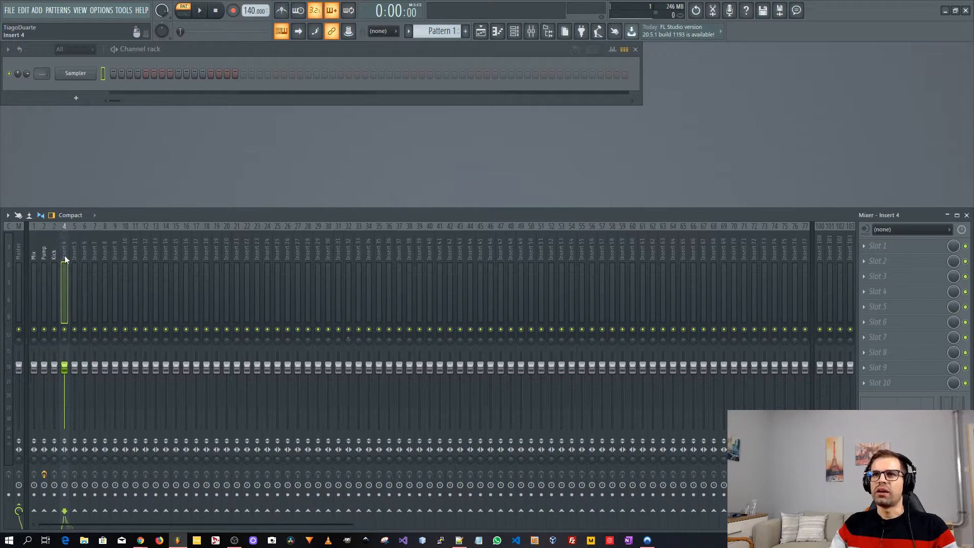
{"action": "left_click", "coordinate": [223, 257]}
{"action": "left_click", "coordinate": [240, 255]}
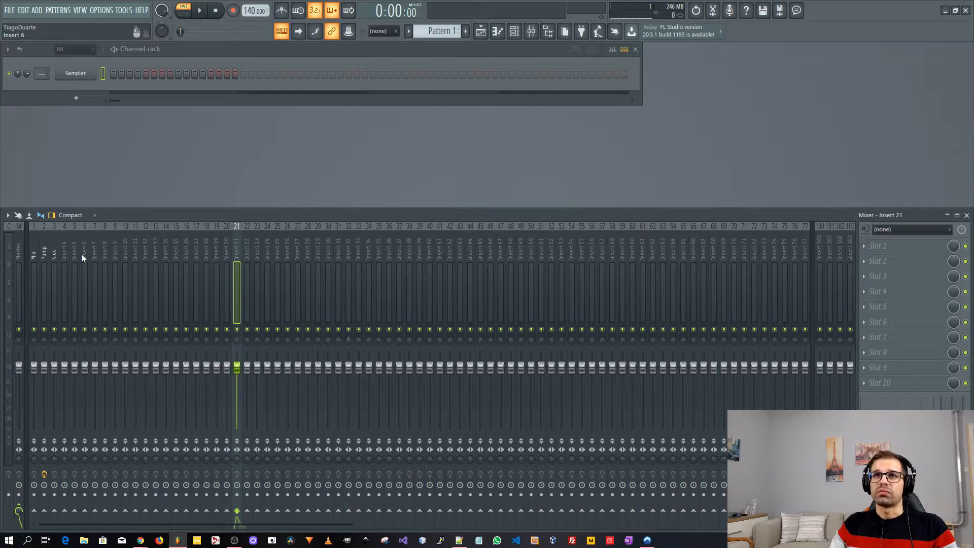
Step: Add a separator before the Kick track to divide it from the Mix and Pump tracks
{"action": "left_click", "coordinate": [65, 255]}
{"action": "right_click", "coordinate": [53, 253]}
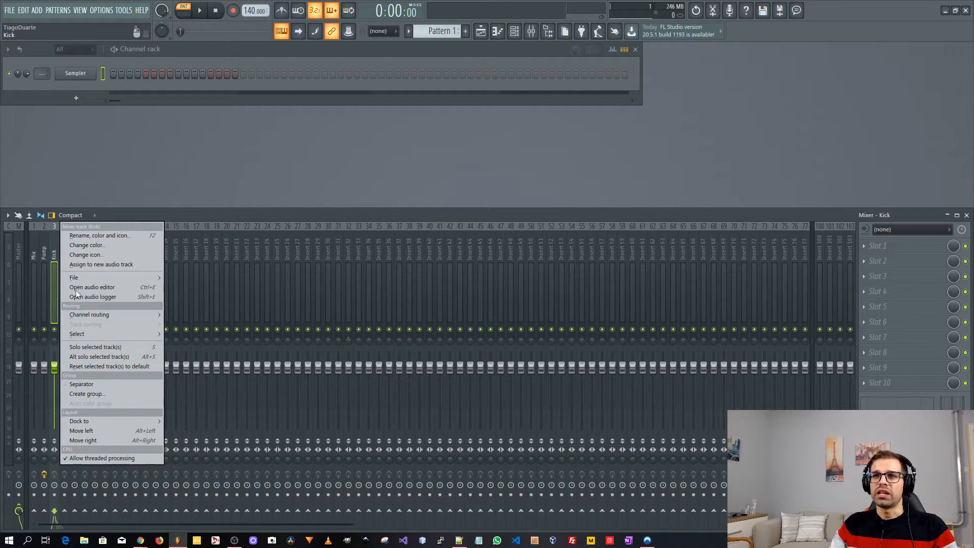
{"action": "left_click", "coordinate": [86, 384]}
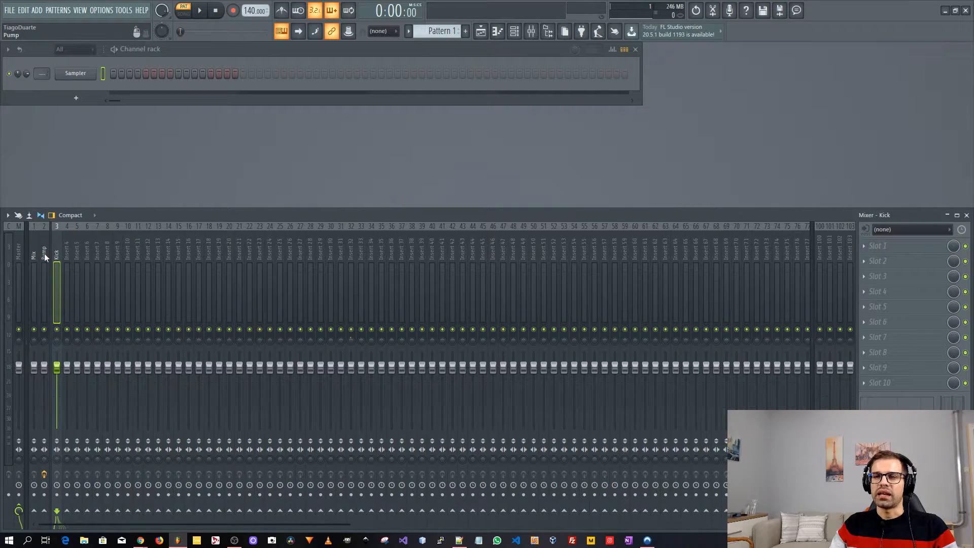
{"action": "right_click", "coordinate": [44, 254]}
{"action": "left_click", "coordinate": [42, 255]}
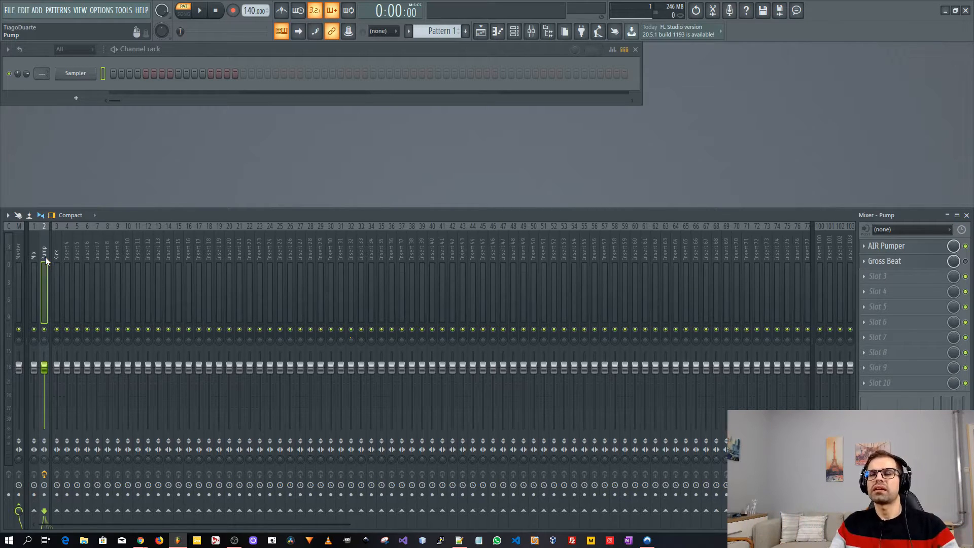
Step: Load a Fruity Formula Controller into slot 1 of Insert 103 and move its window clear of the menus
{"action": "left_click", "coordinate": [850, 250]}
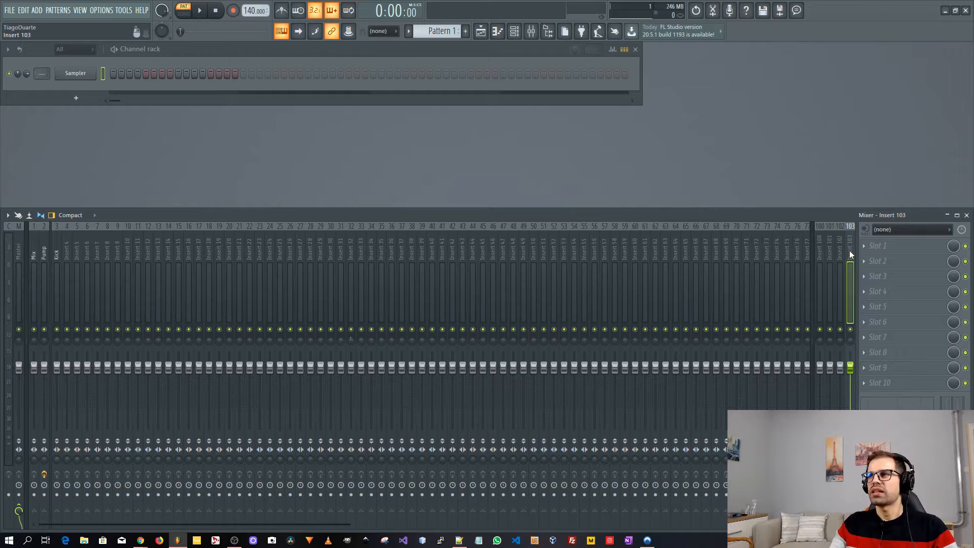
{"action": "left_click", "coordinate": [885, 248]}
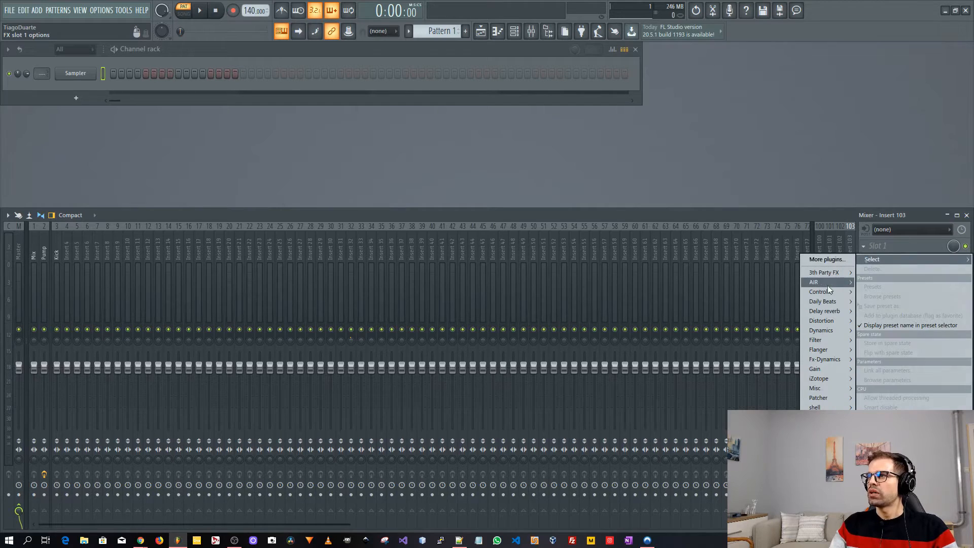
{"action": "mouse_move", "coordinate": [831, 293]}
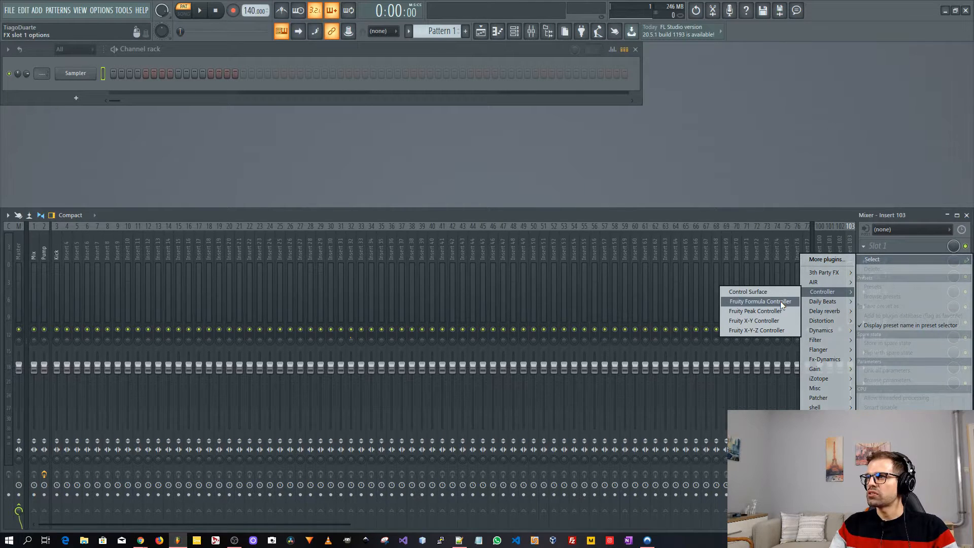
{"action": "left_click", "coordinate": [780, 300]}
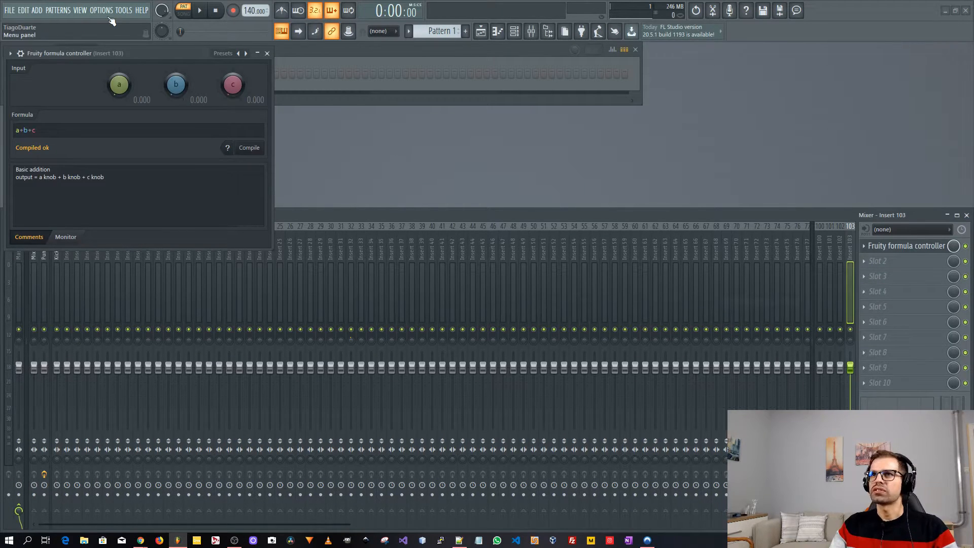
{"action": "left_click_drag", "start_coordinate": [141, 53], "coordinate": [324, 100]}
Step: Apply the Basic sine LFO preset to the formula controller and rename the plugin as Basic Sine LFO
{"action": "right_click", "coordinate": [426, 99]}
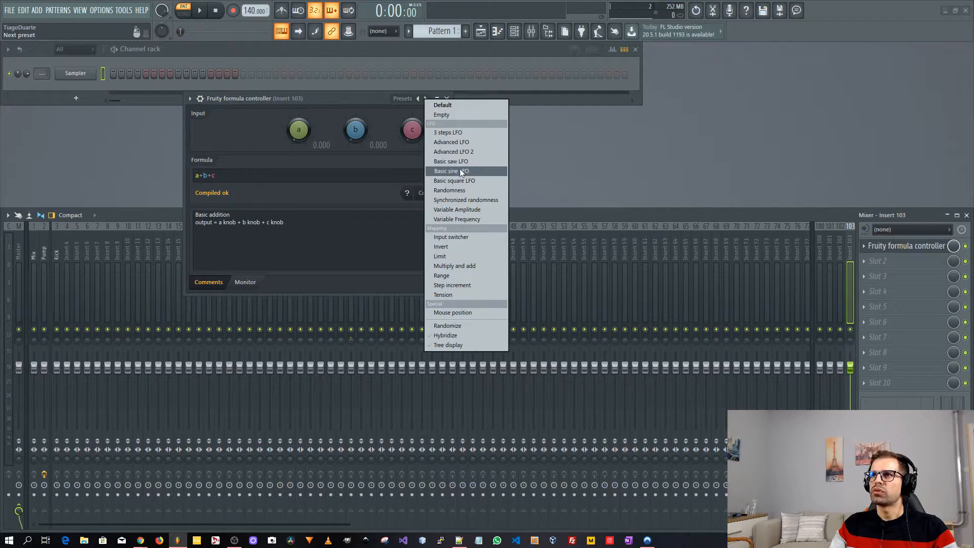
{"action": "left_click", "coordinate": [462, 171]}
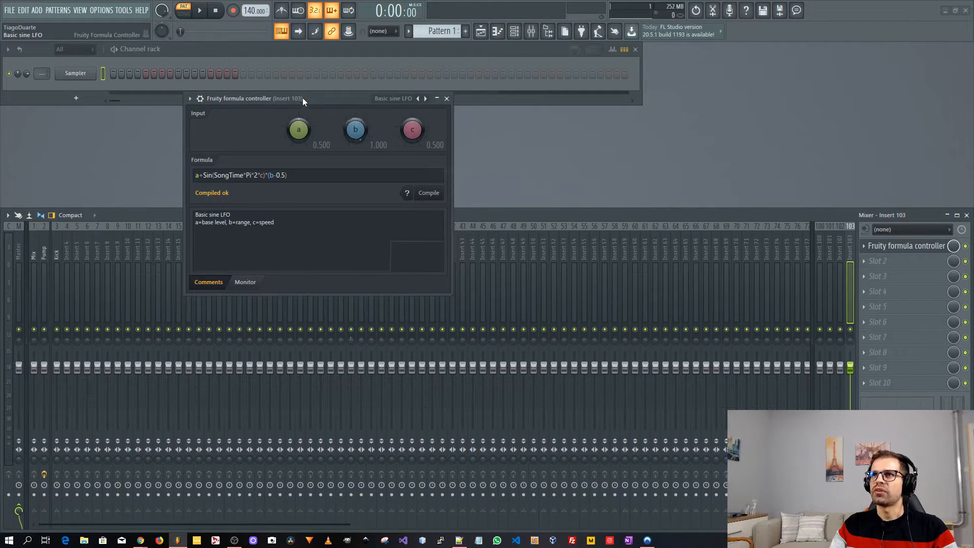
{"action": "right_click", "coordinate": [258, 98]}
{"action": "type", "text": "Ba"}
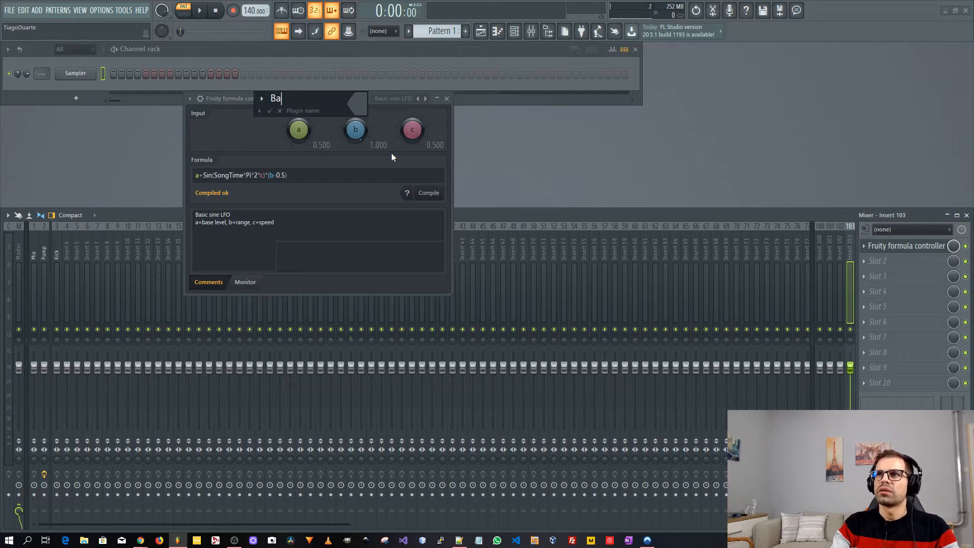
{"action": "type", "text": "sic Sine"}
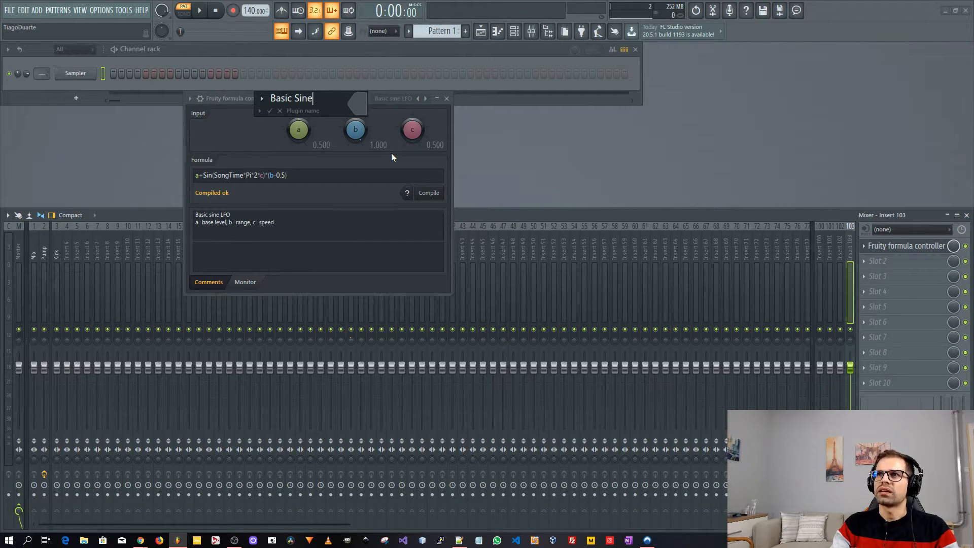
{"action": "type", "text": "FO"}
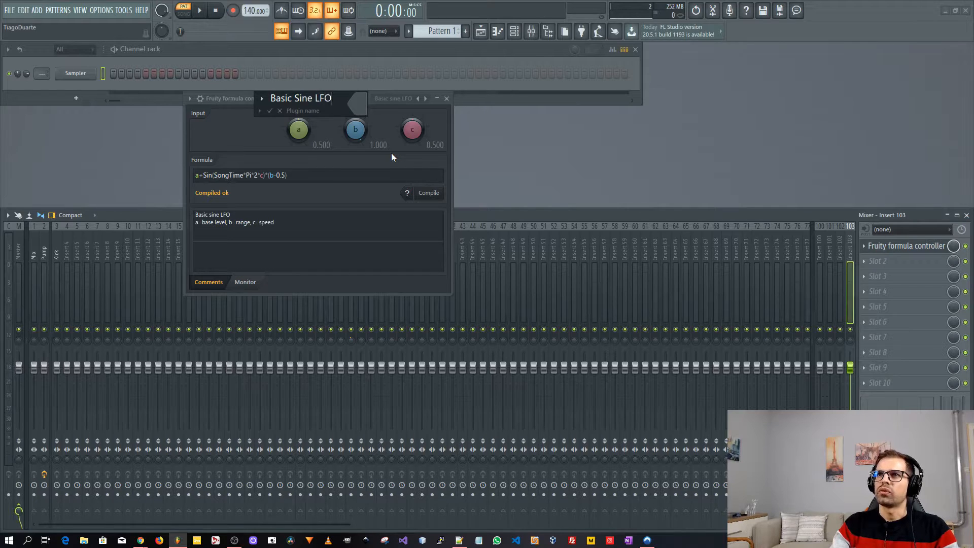
{"action": "key", "text": "Return"}
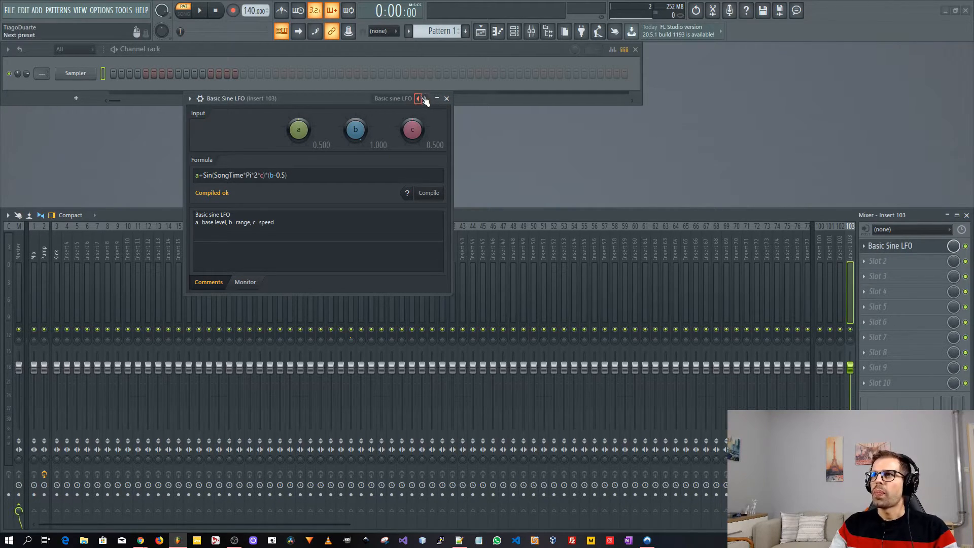
Step: Look over the formula controller's presets and briefly play the pattern to watch the sine LFO curve
{"action": "left_click", "coordinate": [425, 99]}
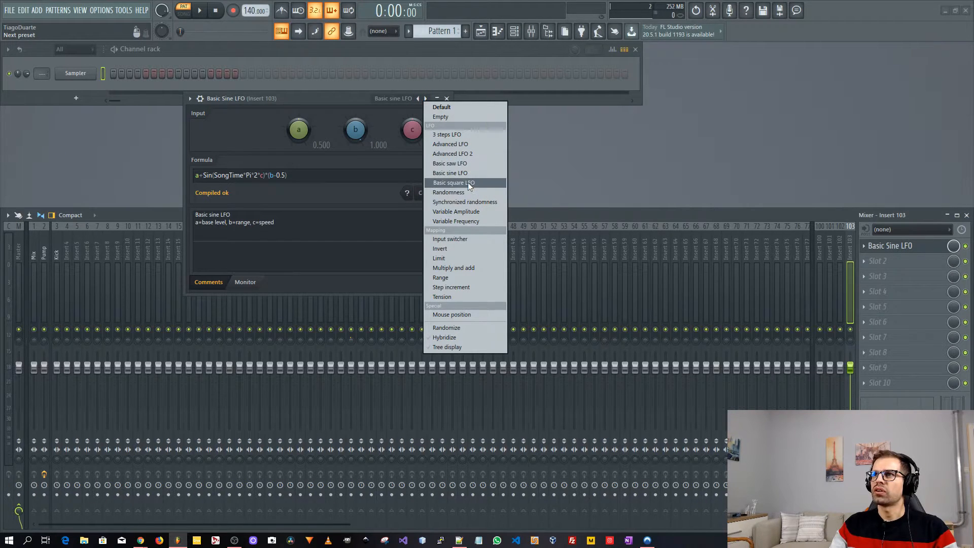
{"action": "left_click", "coordinate": [340, 106]}
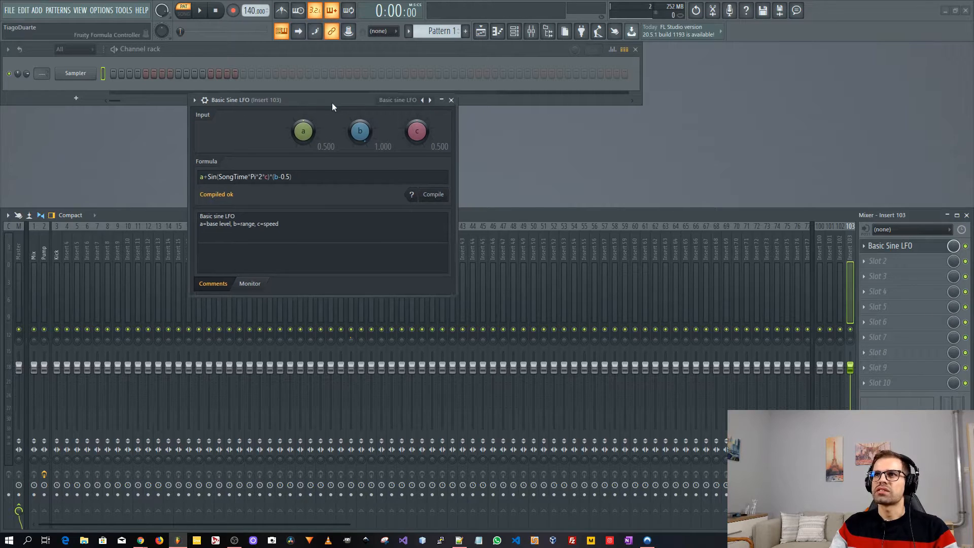
{"action": "left_click_drag", "start_coordinate": [331, 100], "coordinate": [402, 116]}
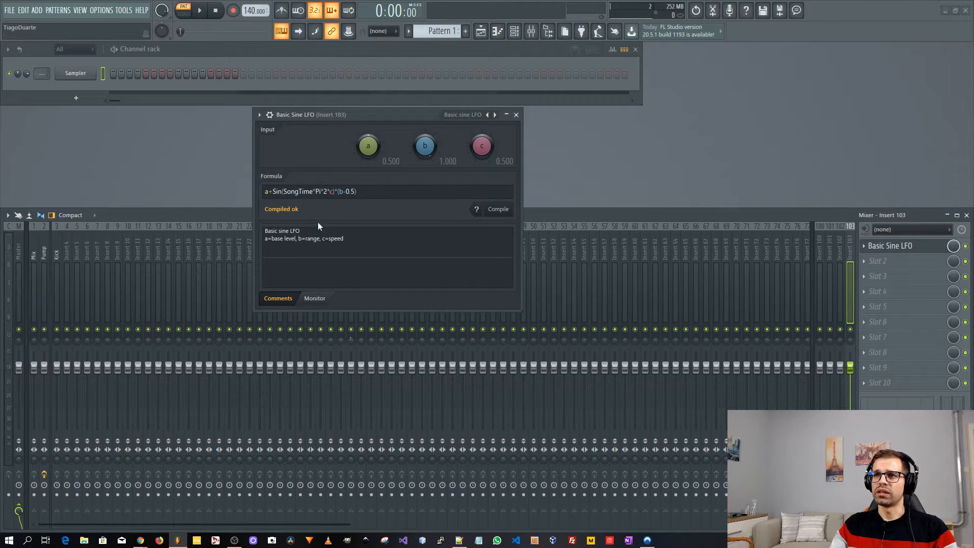
{"action": "left_click", "coordinate": [205, 16]}
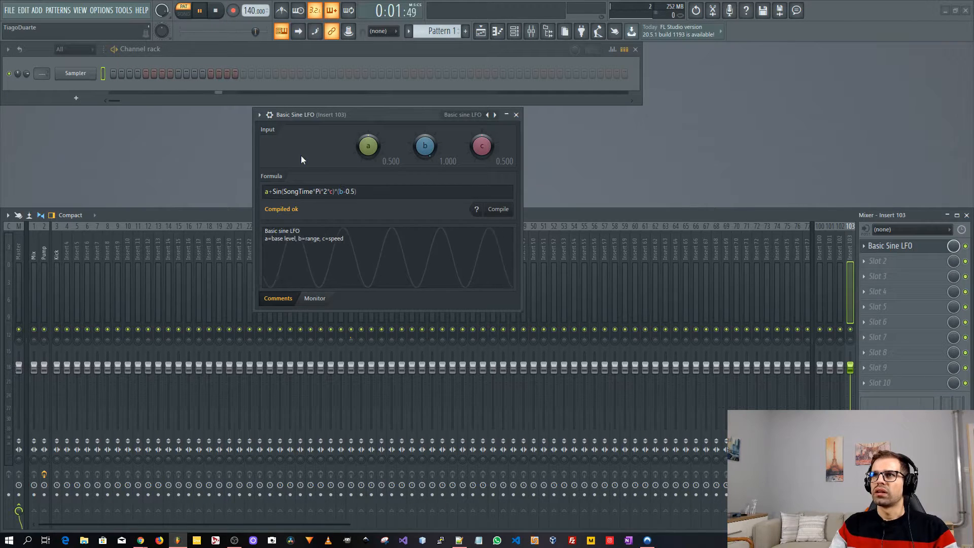
{"action": "key", "text": "space"}
Step: Show the browser and play the pattern with the metronome on to compare the sine LFO curve with the beat
{"action": "left_click", "coordinate": [548, 31]}
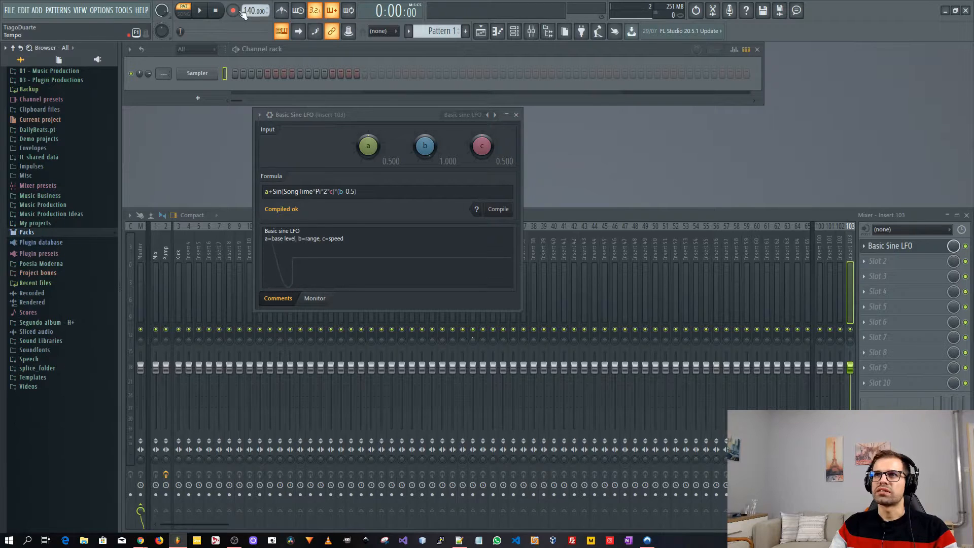
{"action": "left_click_drag", "start_coordinate": [383, 116], "coordinate": [382, 120]}
{"action": "key", "text": "space"}
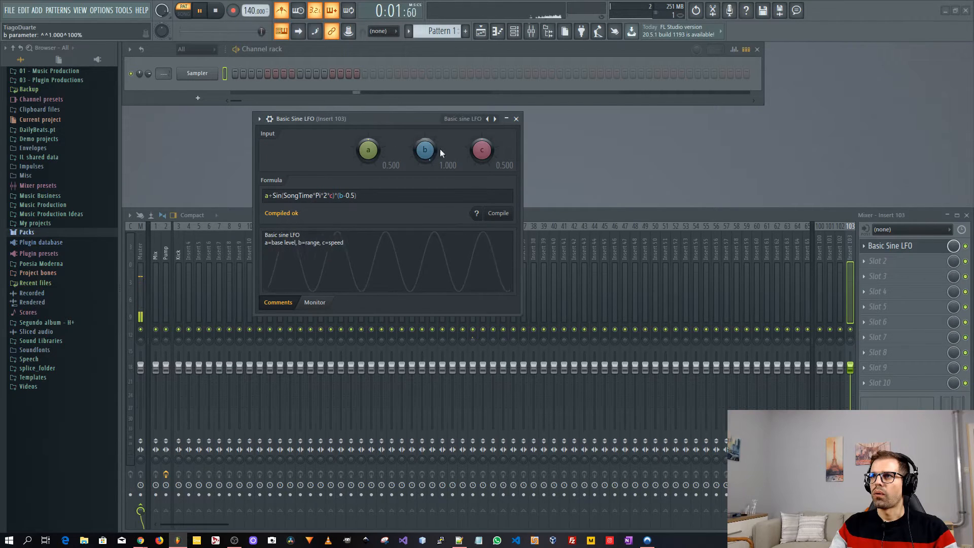
{"action": "key", "text": "space"}
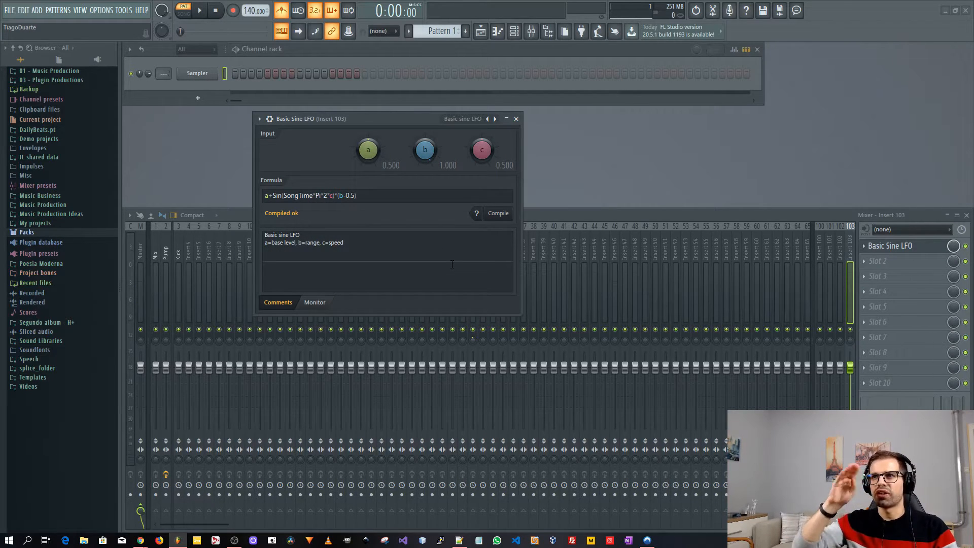
{"action": "left_click", "coordinate": [385, 258]}
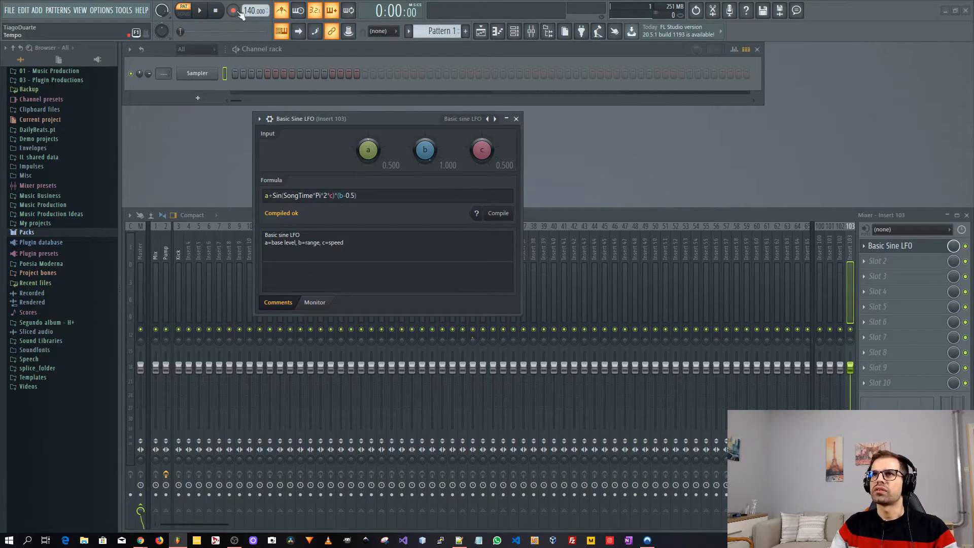
{"action": "left_click", "coordinate": [201, 11]}
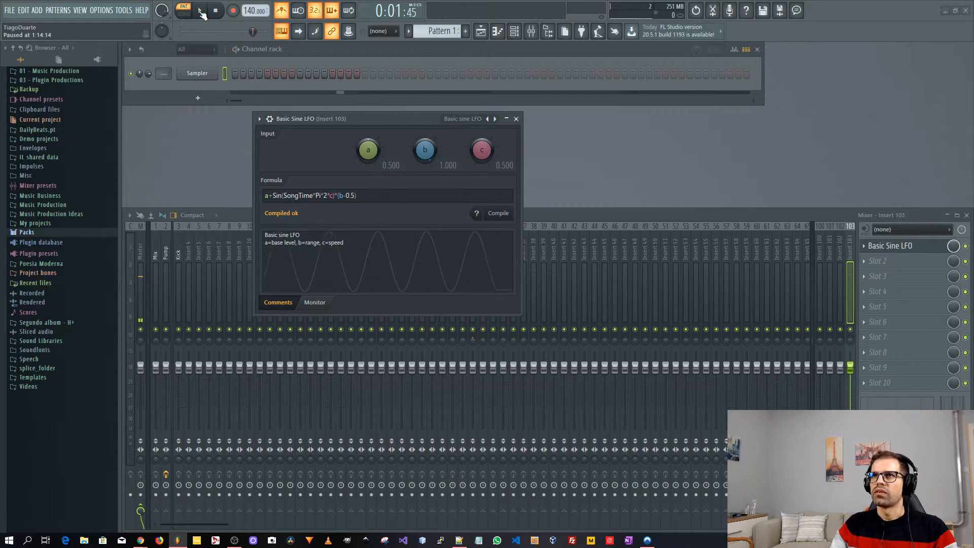
Step: Play the pattern without the metronome and set the sine LFO's range parameter b to 0.730
{"action": "left_click", "coordinate": [201, 11]}
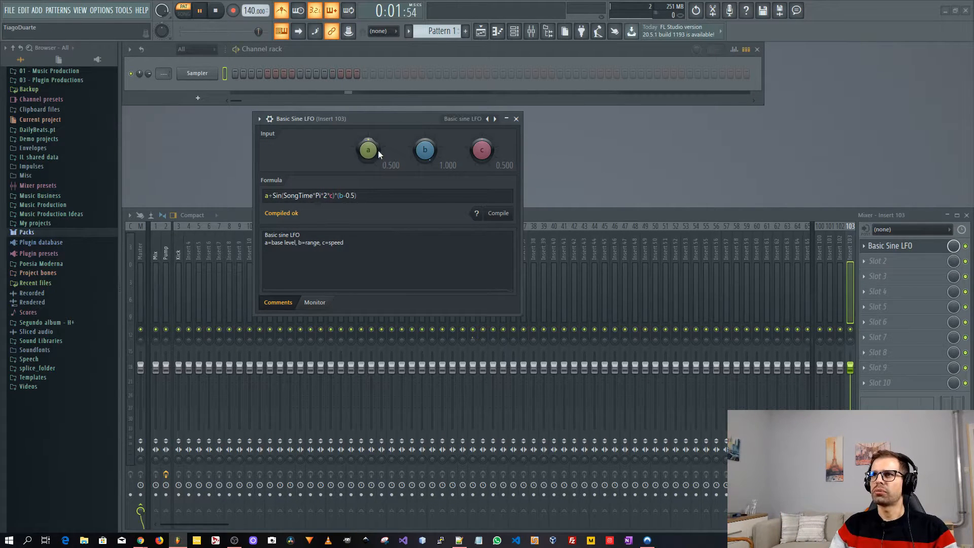
{"action": "key", "text": "space"}
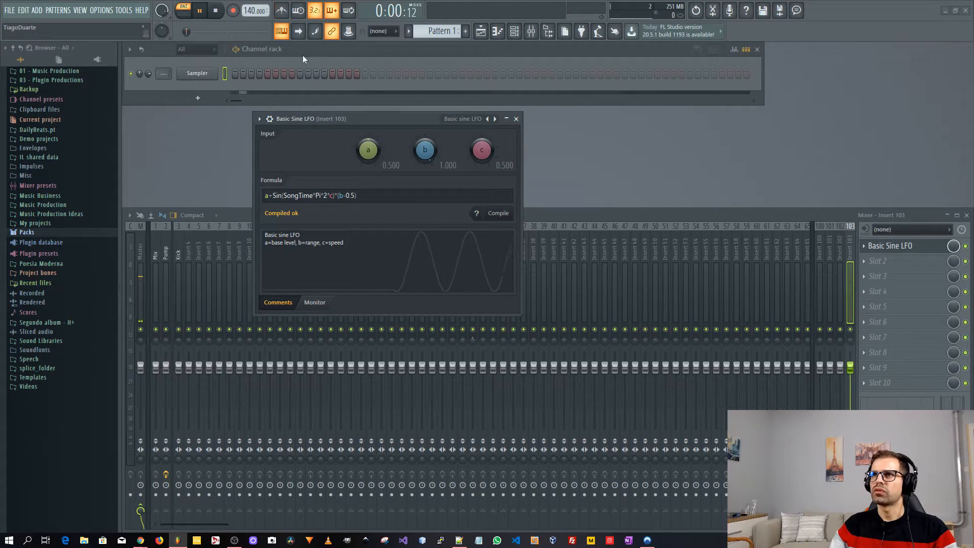
{"action": "mouse_move", "coordinate": [440, 148]}
{"action": "left_mouse_down"}
{"action": "mouse_move", "coordinate": [440, 181]}
{"action": "mouse_move", "coordinate": [426, 149]}
{"action": "left_mouse_up"}
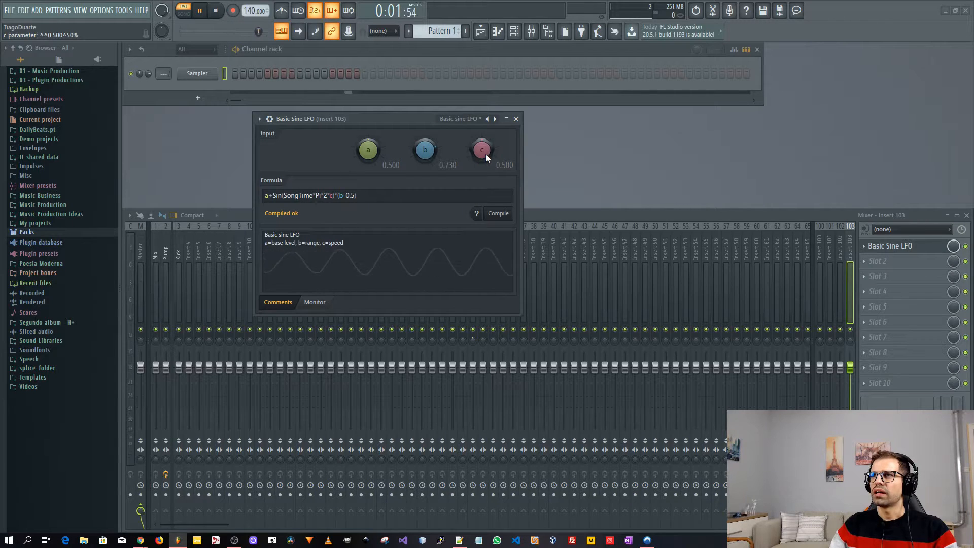
Step: Load a second Fruity Formula Controller into slot 2 of Insert 103 and move its window over the Basic Sine LFO window
{"action": "left_click", "coordinate": [880, 263]}
{"action": "mouse_move", "coordinate": [843, 317]}
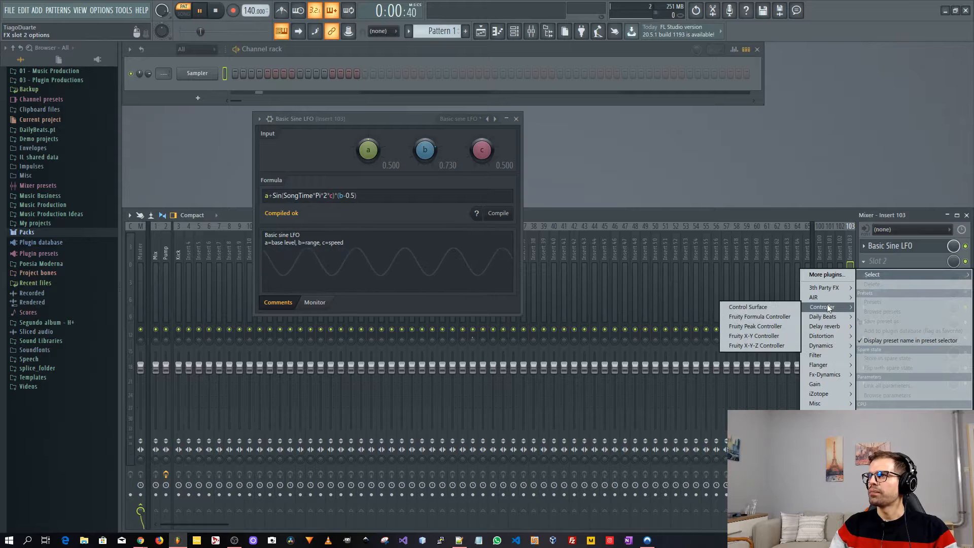
{"action": "left_click", "coordinate": [784, 317]}
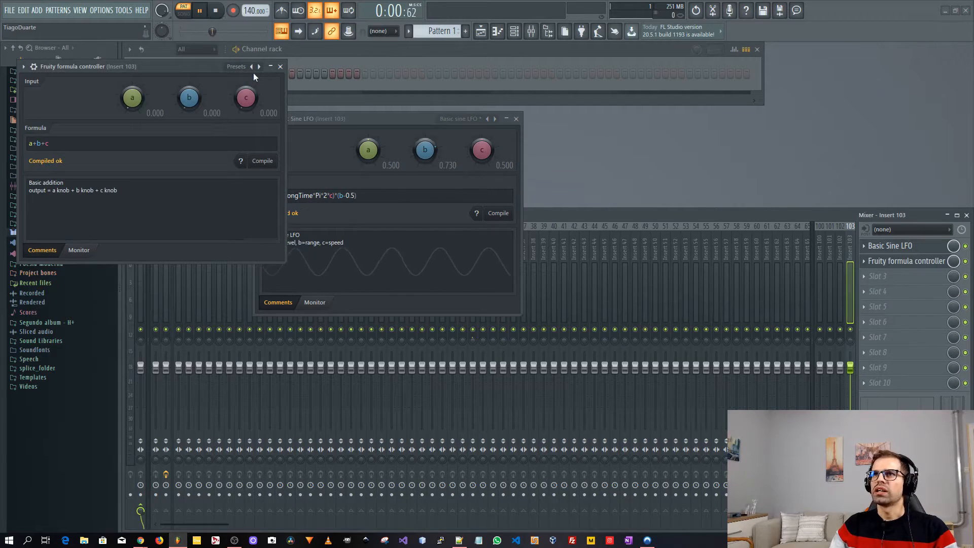
{"action": "left_click_drag", "start_coordinate": [166, 64], "coordinate": [366, 106]}
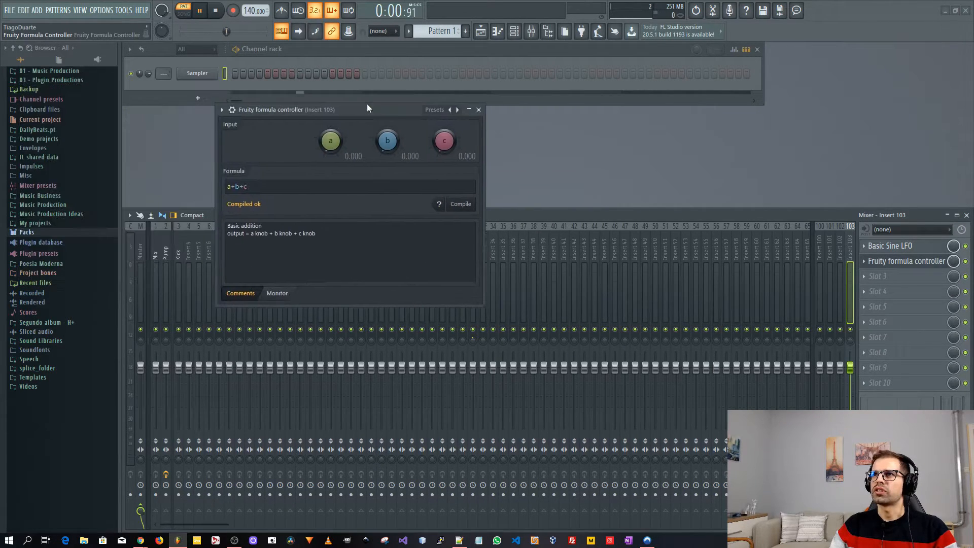
Step: Apply the Randomness preset to the second formula controller and rename the plugin as Randomness
{"action": "left_click", "coordinate": [457, 109]}
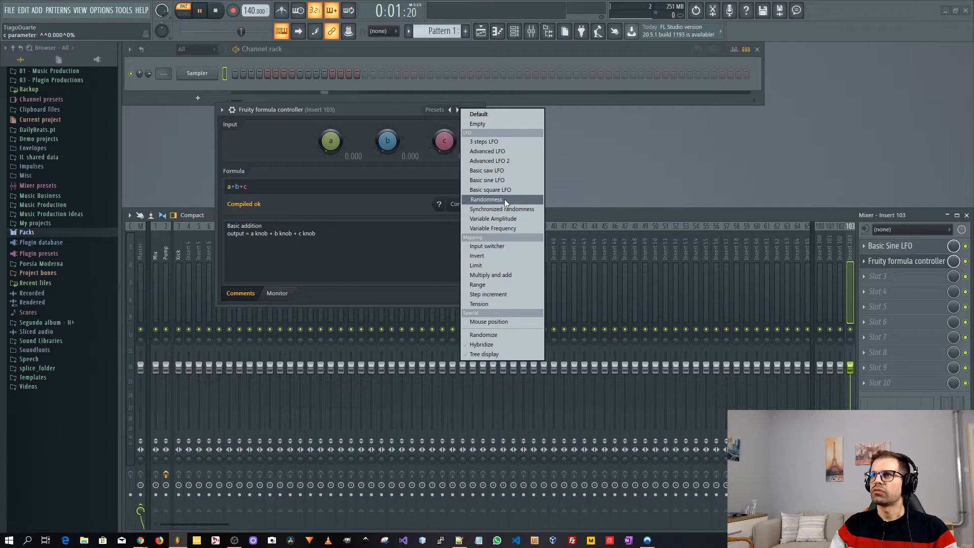
{"action": "left_click", "coordinate": [504, 199]}
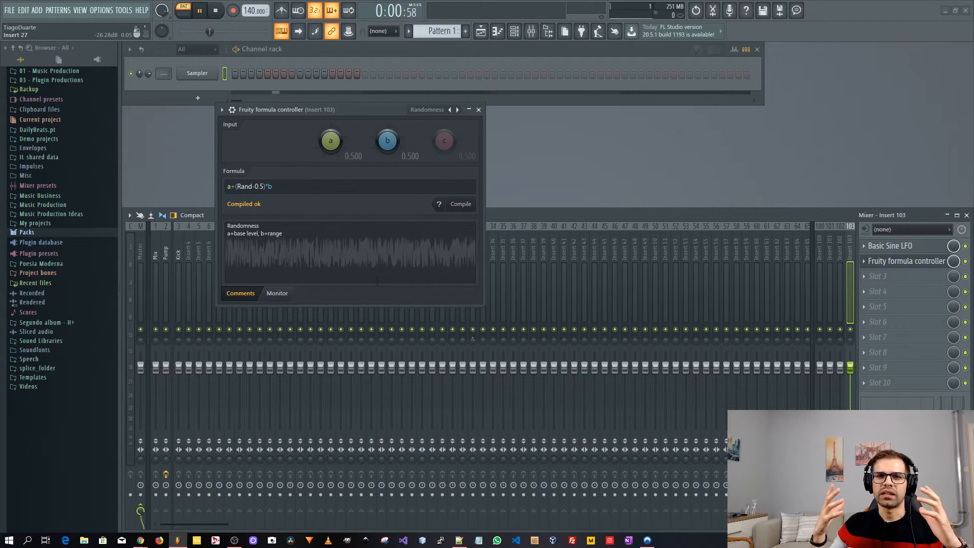
{"action": "left_click", "coordinate": [254, 111]}
{"action": "type", "text": "Rand"}
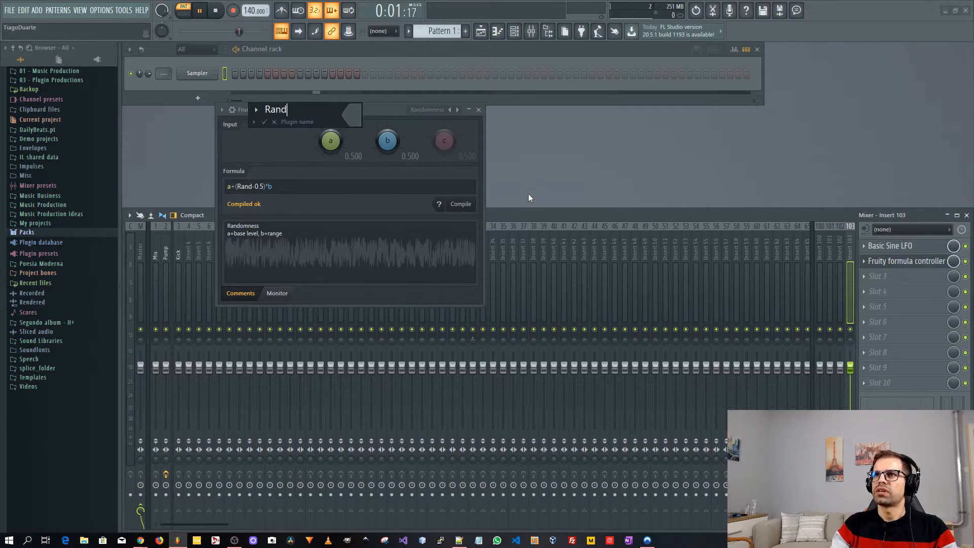
{"action": "type", "text": "omness"}
{"action": "key", "text": "Return"}
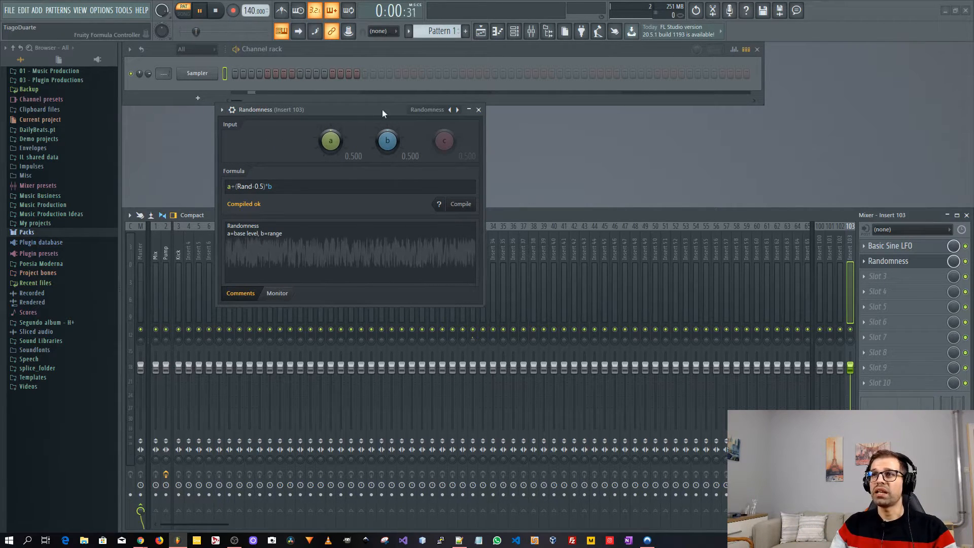
Step: Load a third Fruity Formula Controller into slot 3 of Insert 103, close the Randomness window and move the new one into its place
{"action": "left_click", "coordinate": [875, 276]}
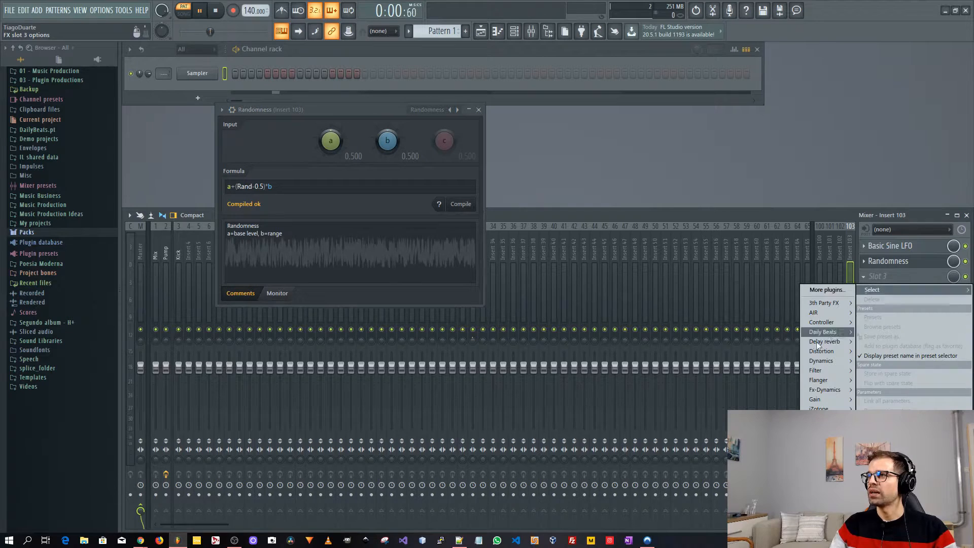
{"action": "mouse_move", "coordinate": [835, 344]}
{"action": "mouse_move", "coordinate": [823, 324]}
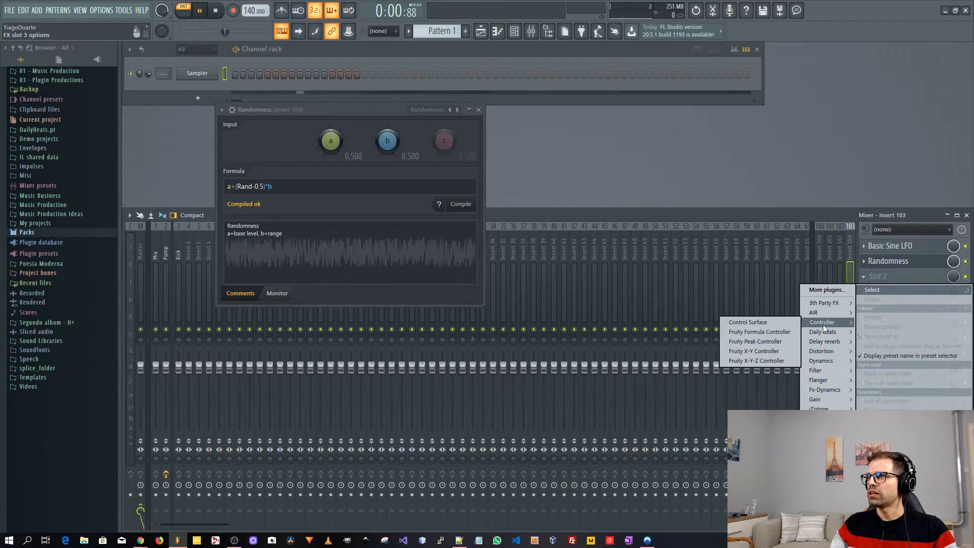
{"action": "left_click", "coordinate": [774, 331]}
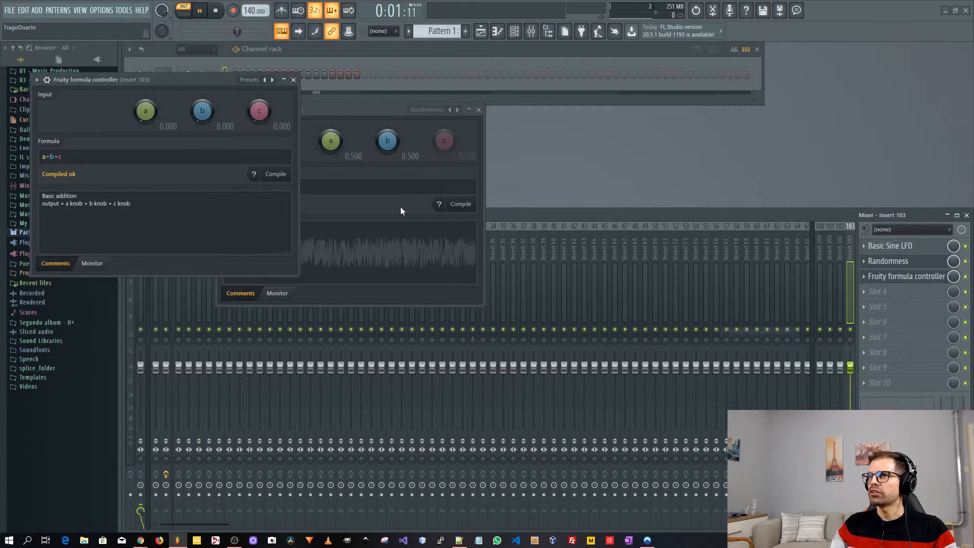
{"action": "left_click", "coordinate": [478, 109]}
{"action": "left_click_drag", "start_coordinate": [153, 78], "coordinate": [288, 109]}
Step: Try the Variable Amplitude preset on the third formula controller, and apply the Variable Frequency preset instead
{"action": "right_click", "coordinate": [420, 111]}
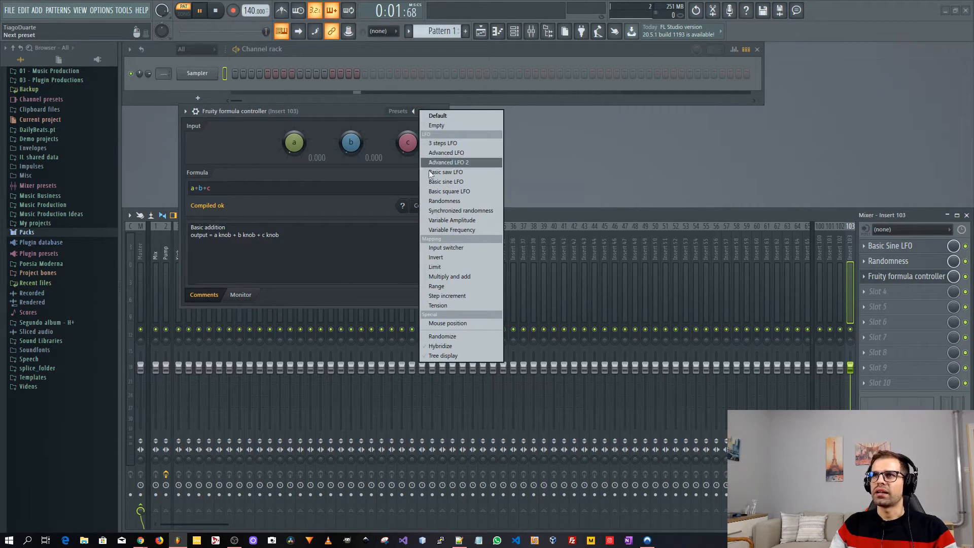
{"action": "left_click", "coordinate": [479, 221]}
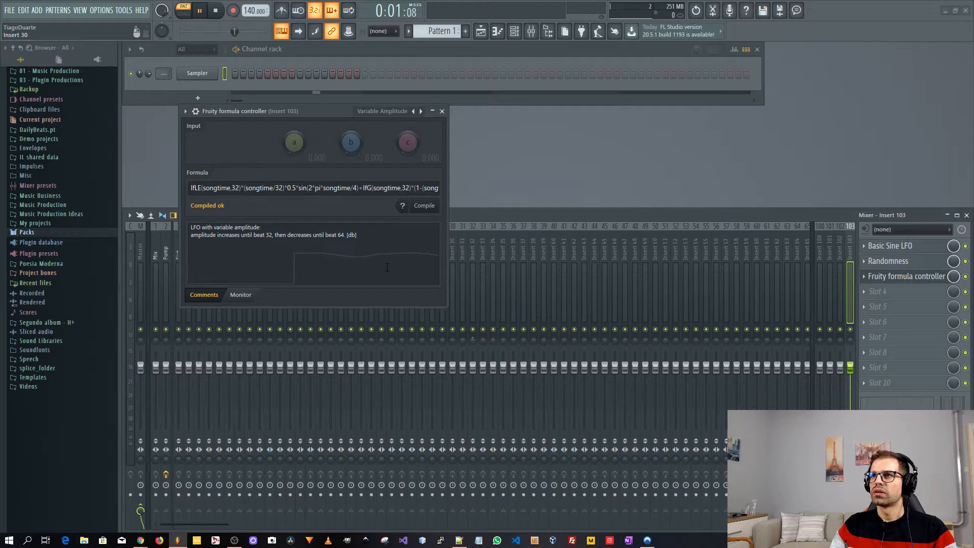
{"action": "right_click", "coordinate": [421, 111]}
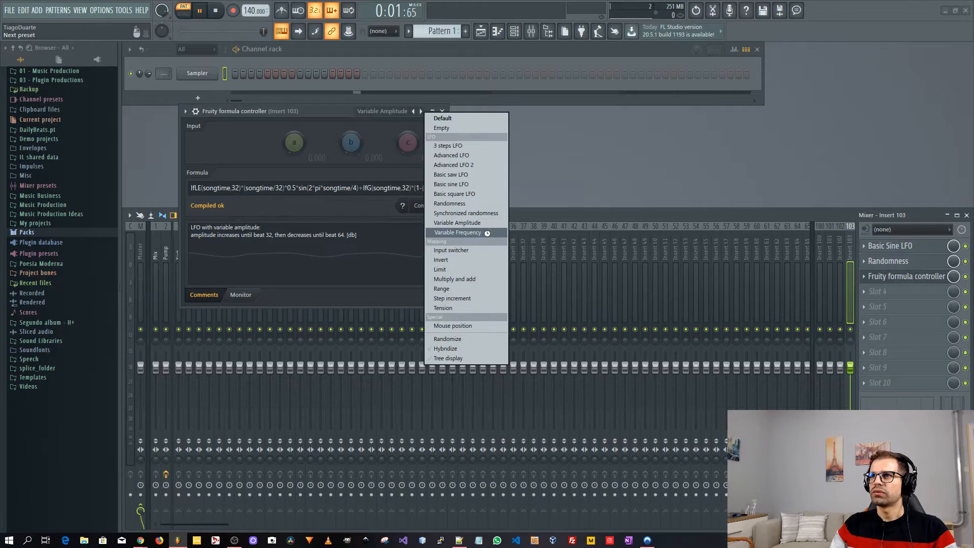
{"action": "left_click", "coordinate": [460, 233]}
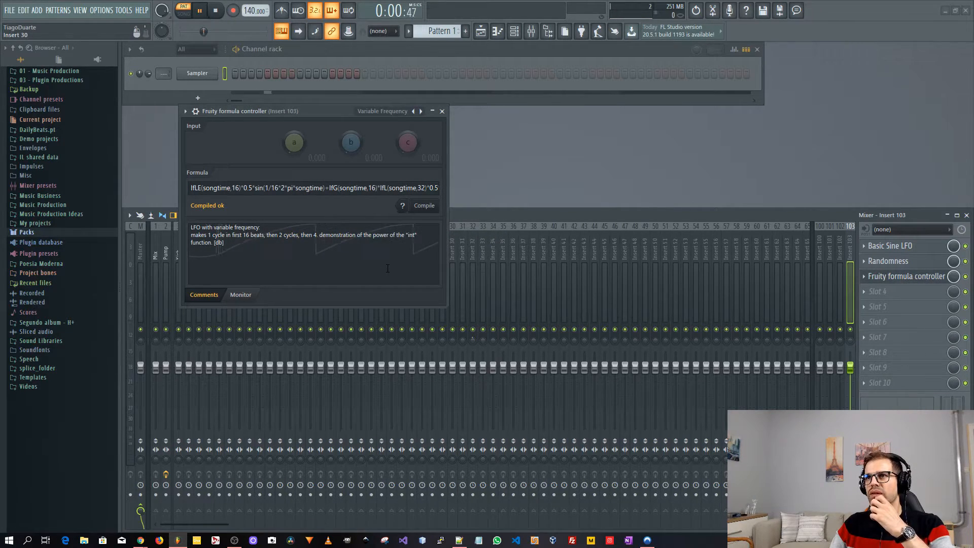
{"action": "left_click", "coordinate": [292, 144]}
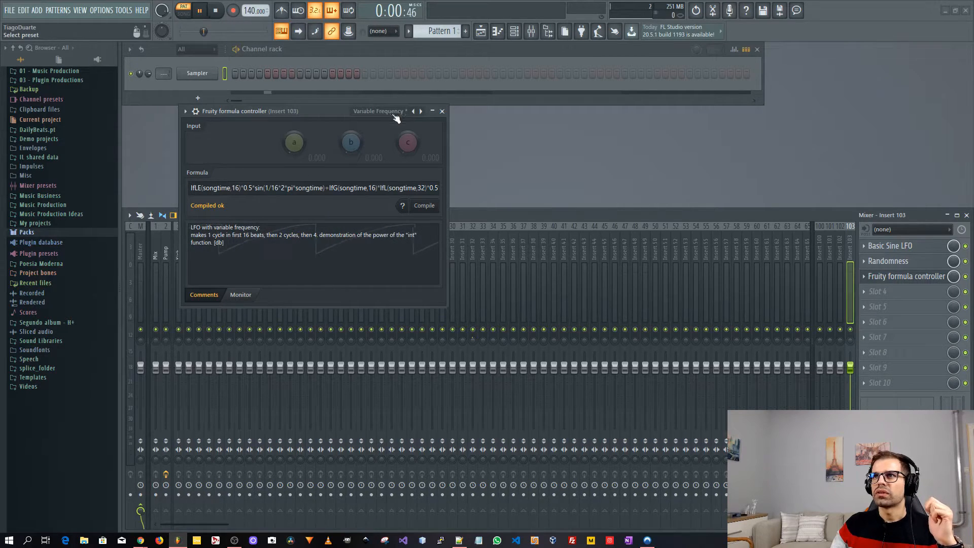
Step: Rename the third formula controller as Variable Frequency and close its window
{"action": "right_click", "coordinate": [268, 110]}
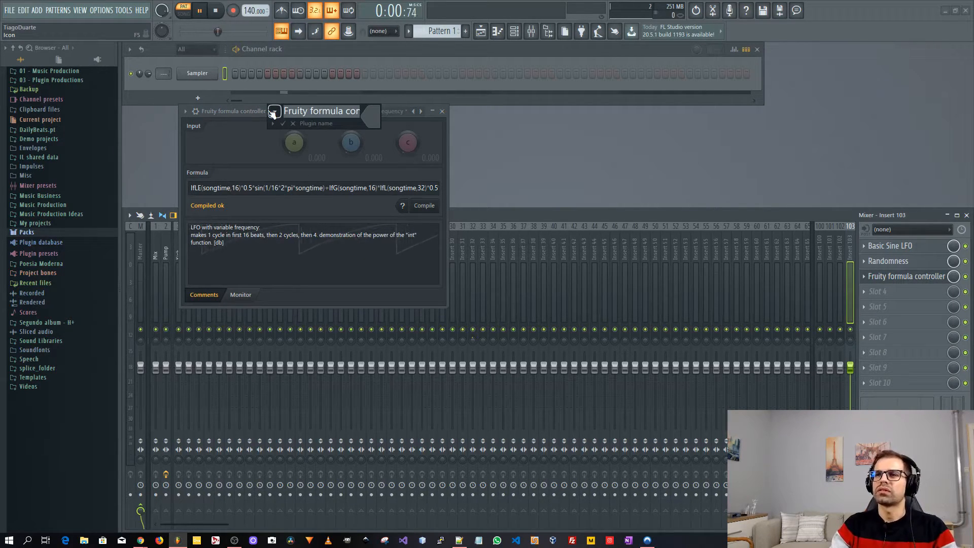
{"action": "type", "text": "Variabl"}
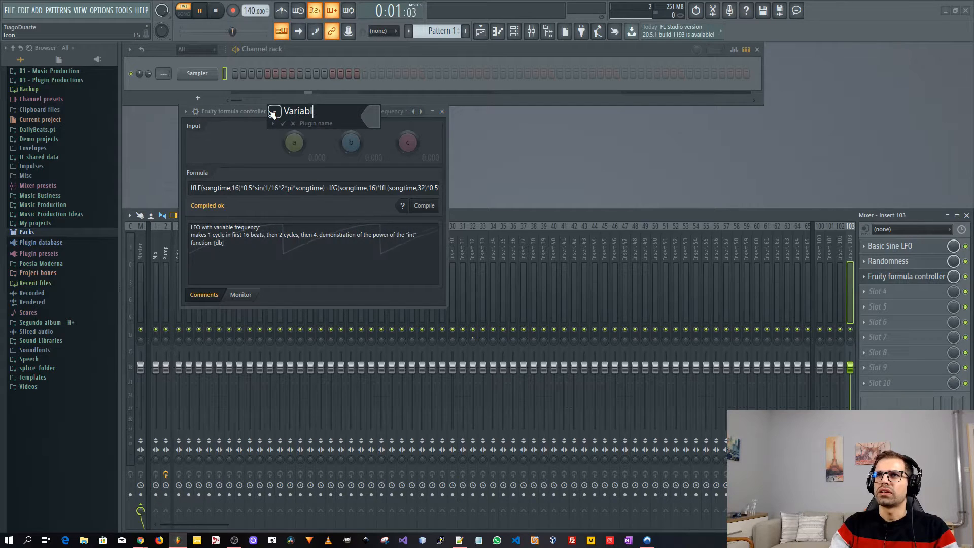
{"action": "type", "text": "e Frequency"}
{"action": "key", "text": "Return"}
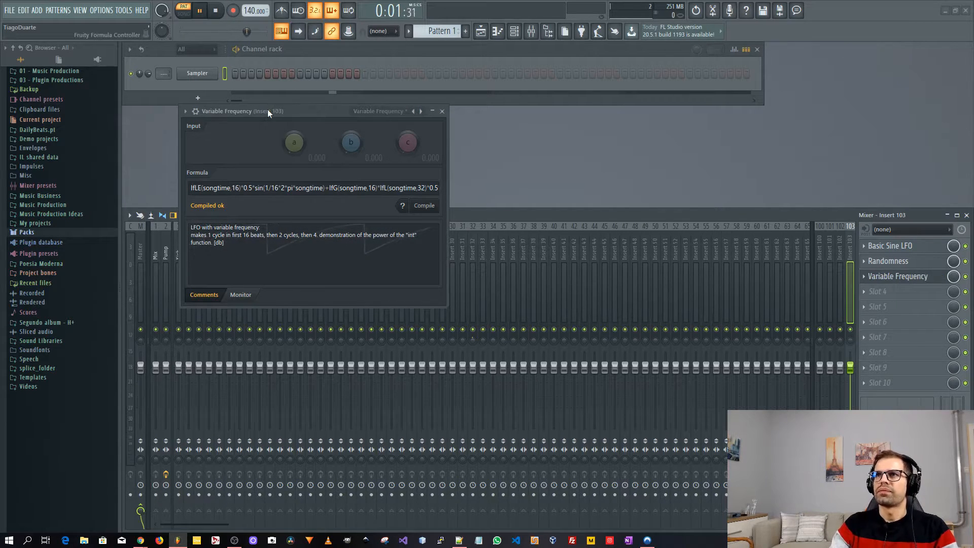
{"action": "left_click", "coordinate": [442, 111]}
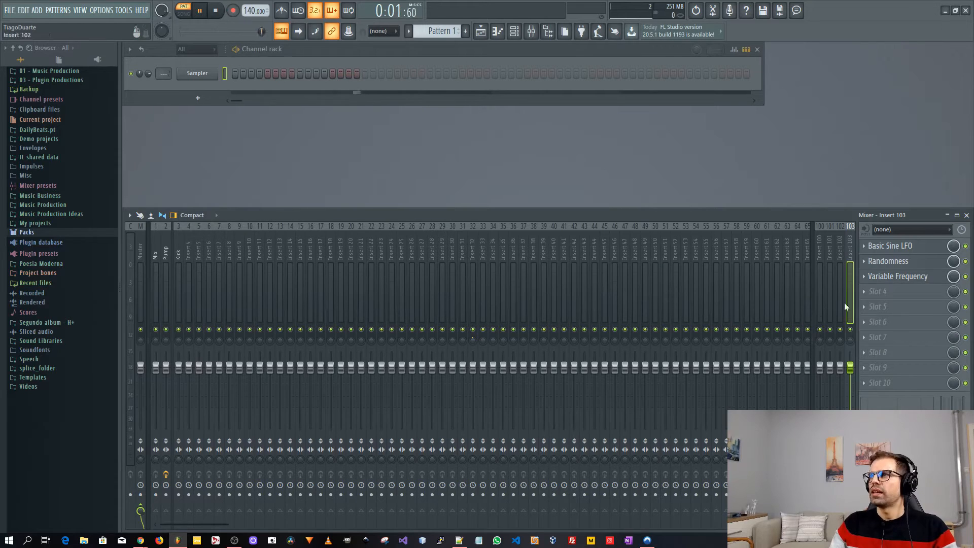
Step: Rename mixer track Insert 103 as Controllers
{"action": "double_click", "coordinate": [851, 242]}
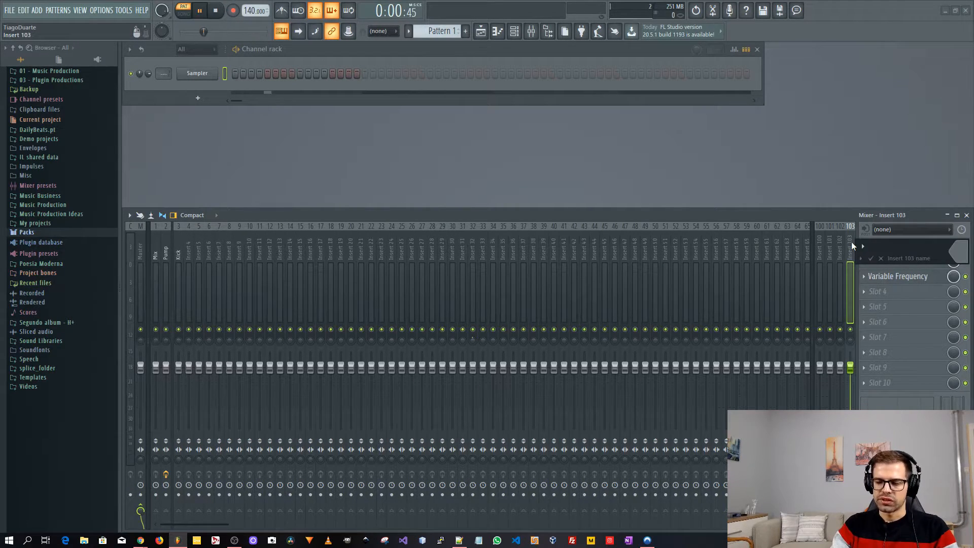
{"action": "type", "text": "Controllers"}
{"action": "key", "text": "Return"}
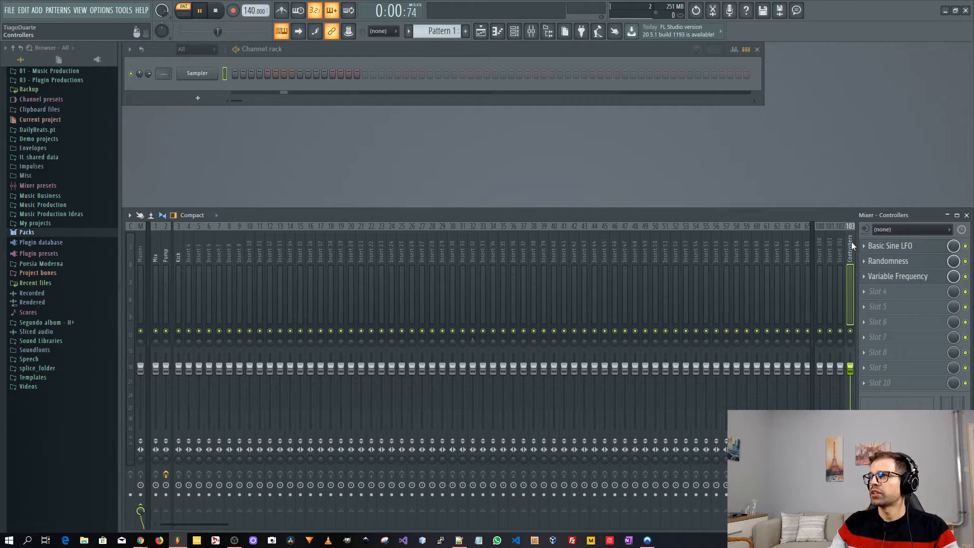
Step: Load a Fruity Peak Controller into slot 4 of the Controllers track and move its window clear of the browser
{"action": "left_click", "coordinate": [877, 291]}
{"action": "mouse_move", "coordinate": [833, 337]}
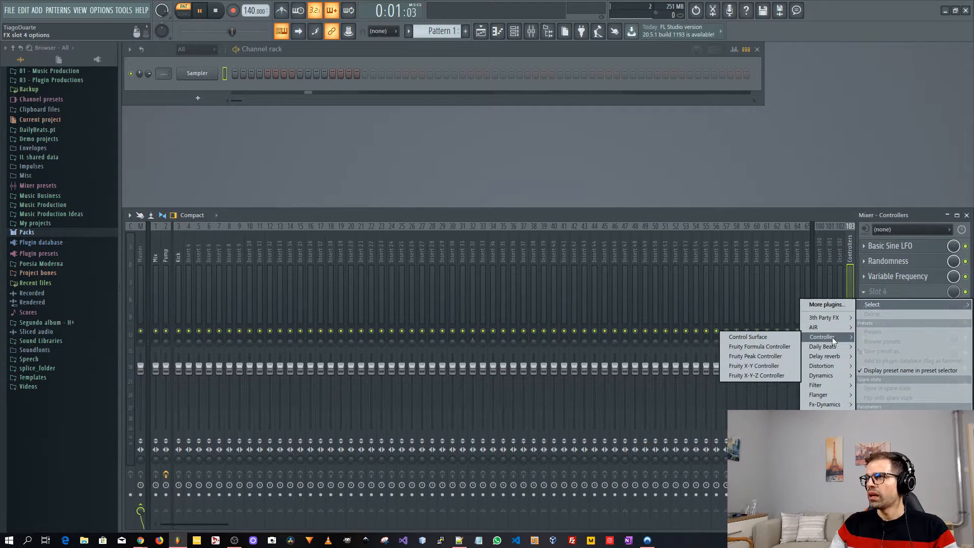
{"action": "left_click", "coordinate": [769, 355]}
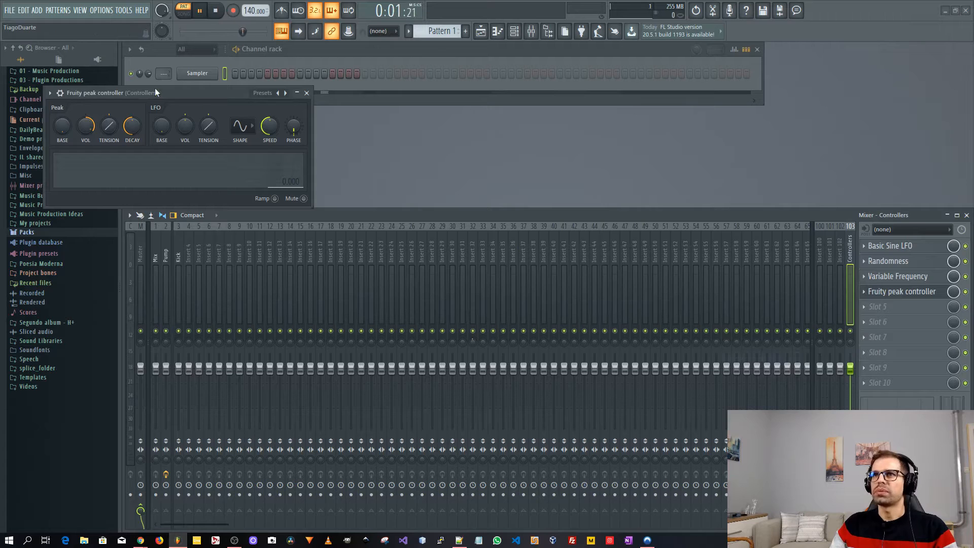
{"action": "left_click_drag", "start_coordinate": [155, 93], "coordinate": [241, 140]}
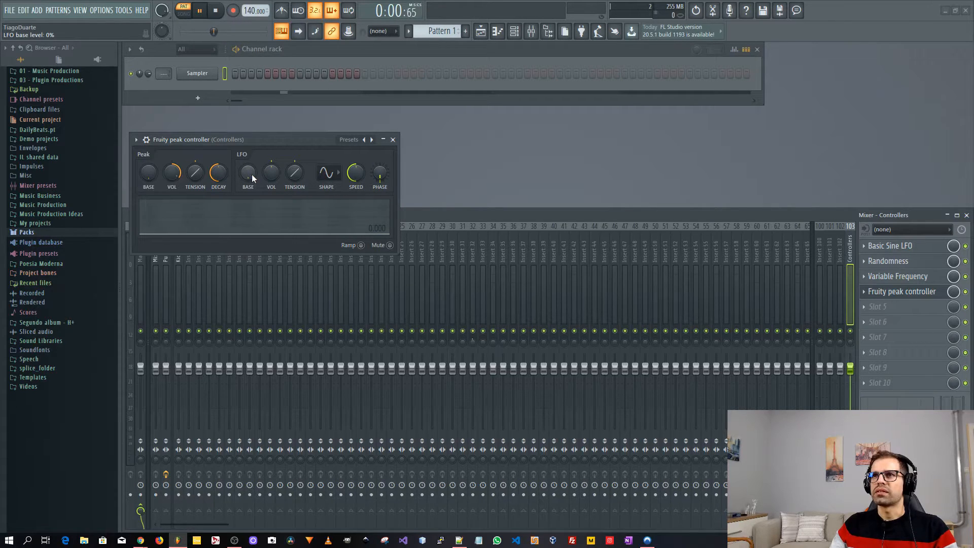
Step: Raise the peak controller's LFO base and volume to produce a sine curve, and set the LFO speed to 1 step
{"action": "left_click_drag", "start_coordinate": [252, 174], "coordinate": [252, 166]}
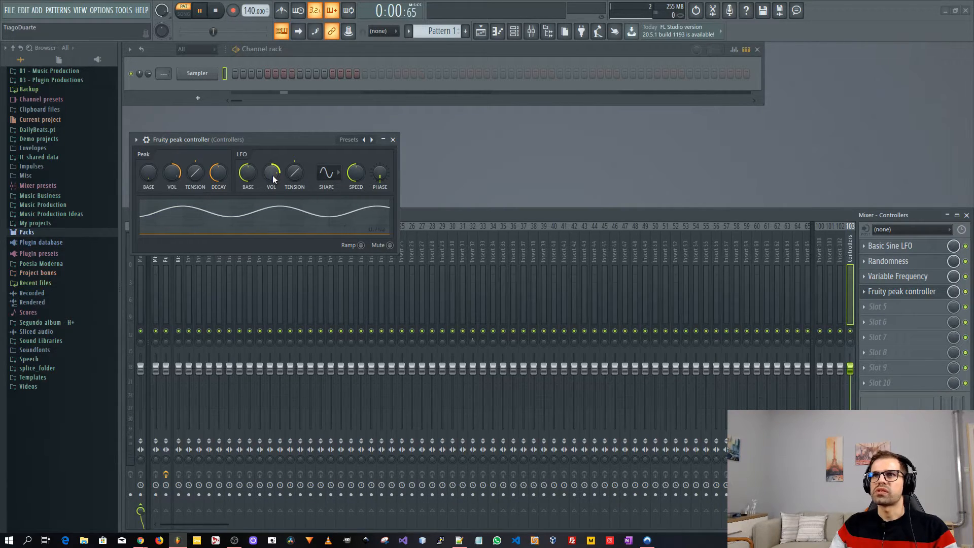
{"action": "left_click_drag", "start_coordinate": [273, 178], "coordinate": [273, 170]}
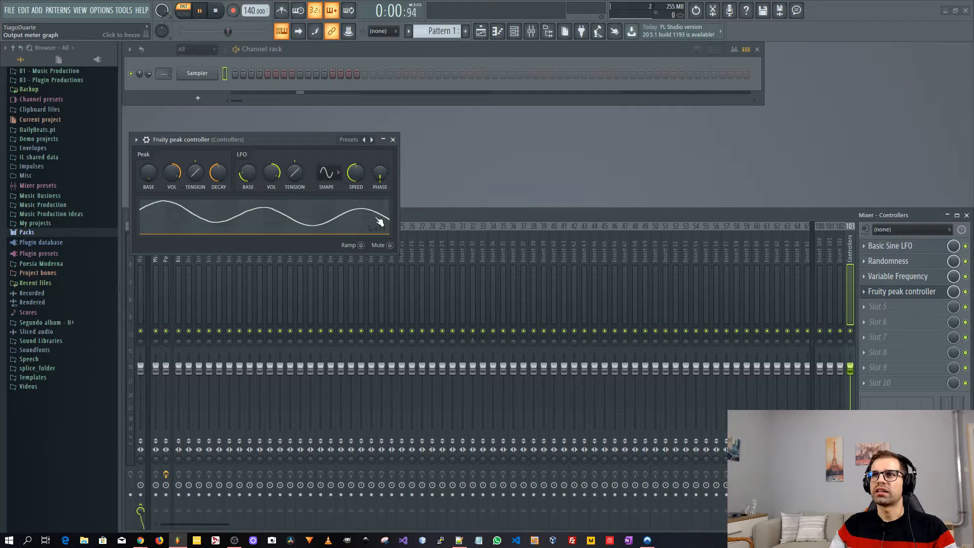
{"action": "right_click", "coordinate": [356, 173]}
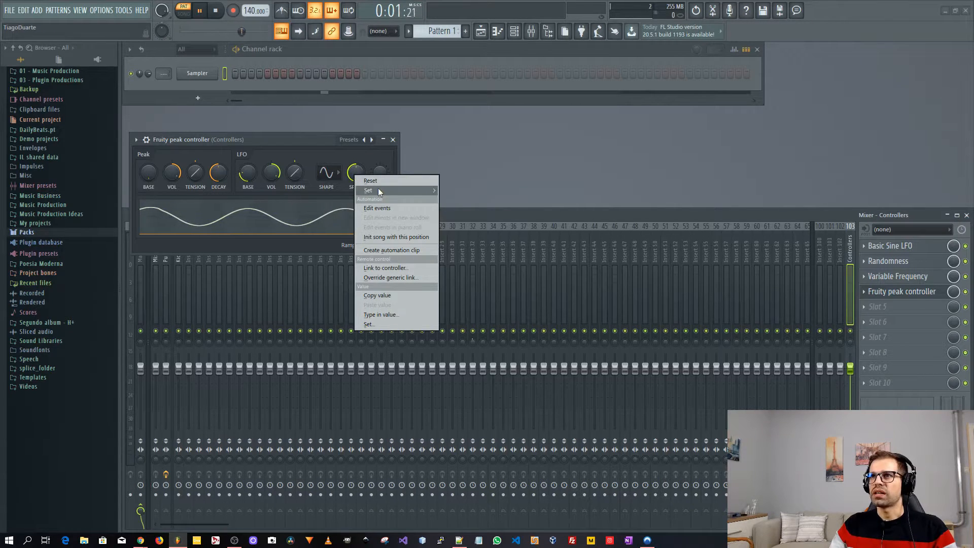
{"action": "mouse_move", "coordinate": [379, 188]}
{"action": "left_click", "coordinate": [480, 201]}
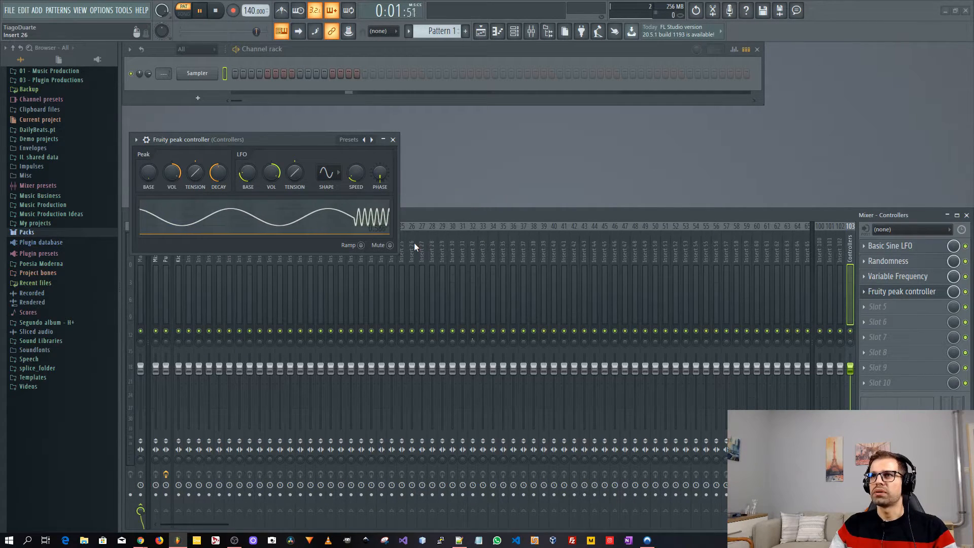
Step: Rename the peak controller in slot 4 as LFO 50% 1 Step
{"action": "right_click", "coordinate": [205, 140]}
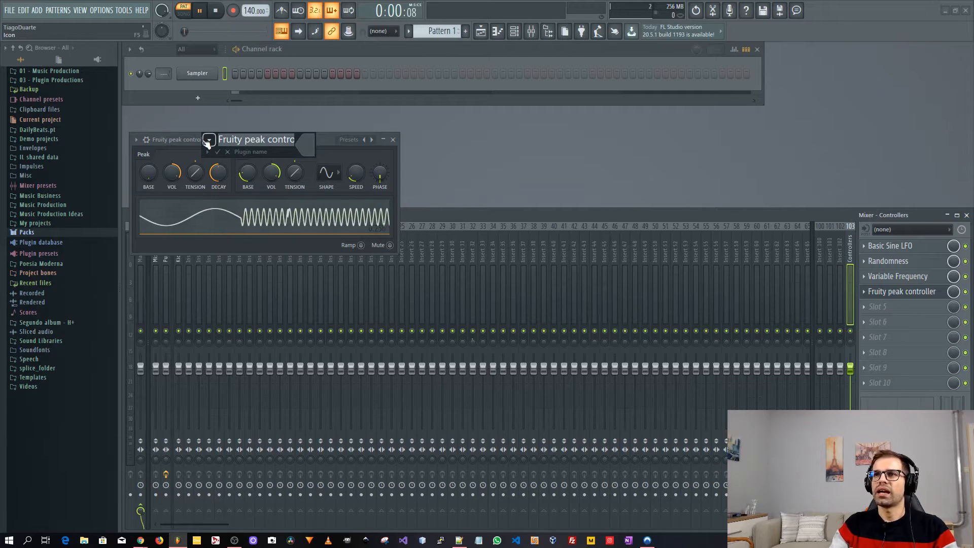
{"action": "type", "text": "LFO "}
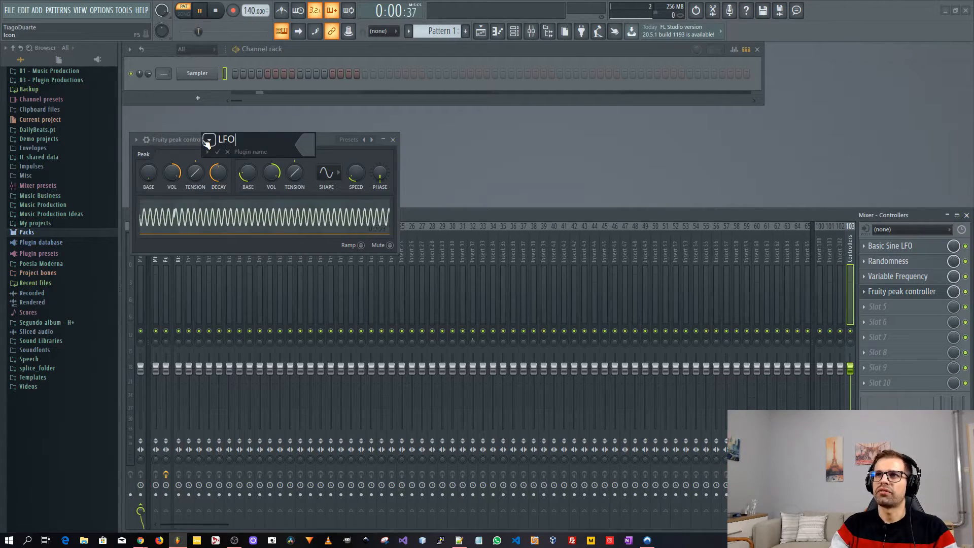
{"action": "type", "text": "50"}
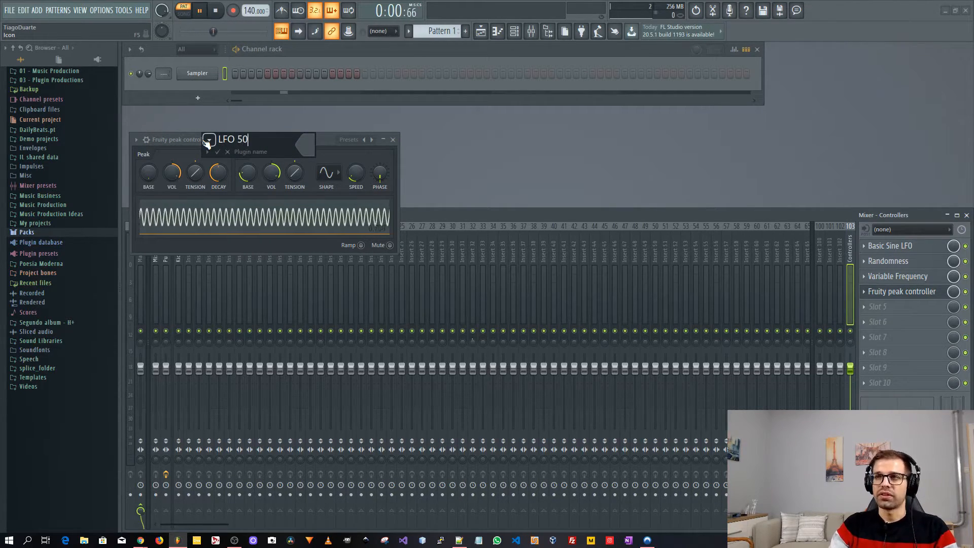
{"action": "type", "text": "% 1 Step"}
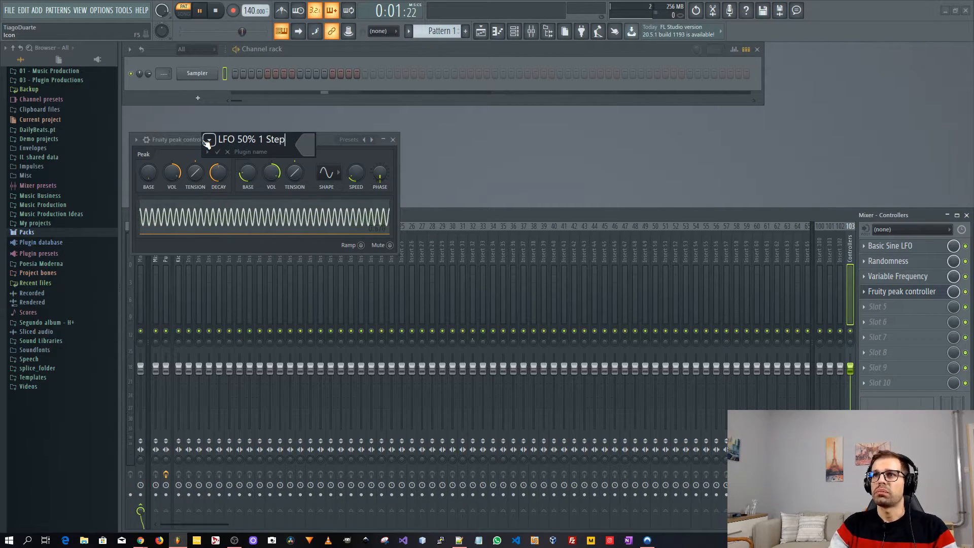
{"action": "key", "text": "Return"}
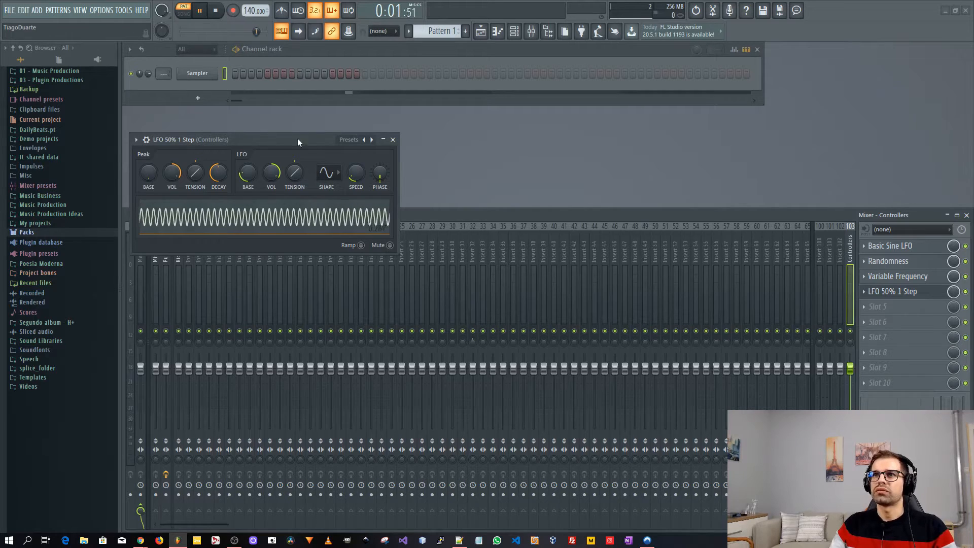
Step: Load a second Fruity Peak Controller into slot 5, move its window aside and close the LFO 50% 1 Step window
{"action": "left_click", "coordinate": [865, 306]}
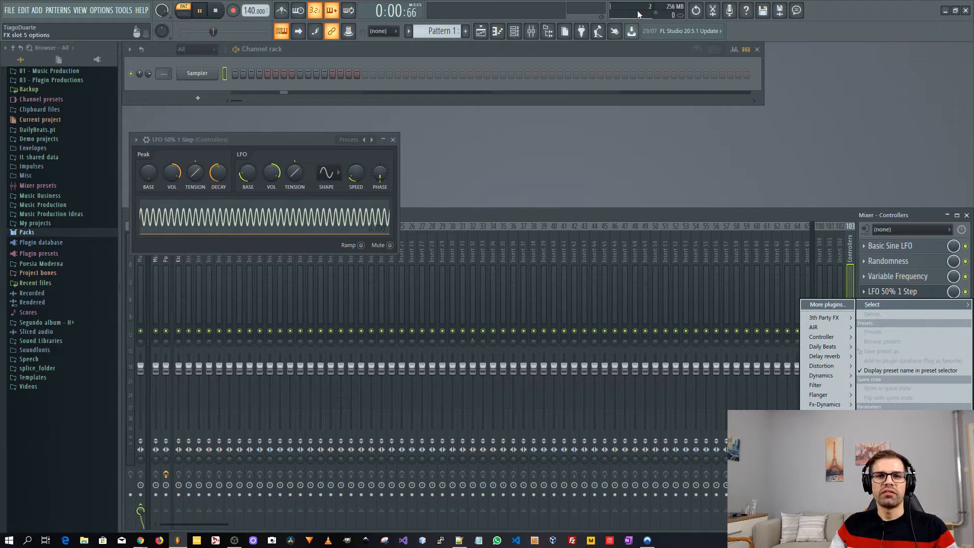
{"action": "mouse_move", "coordinate": [831, 336]}
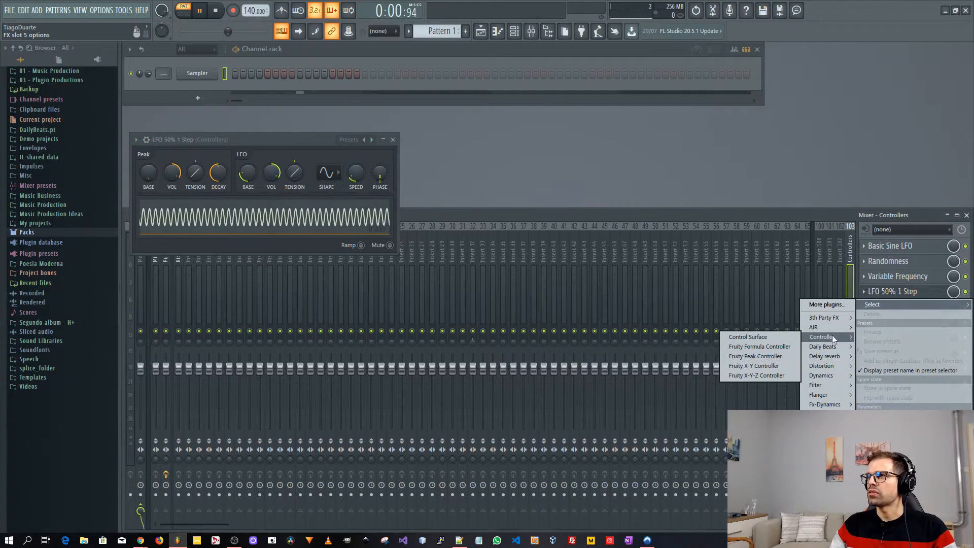
{"action": "left_click", "coordinate": [764, 355]}
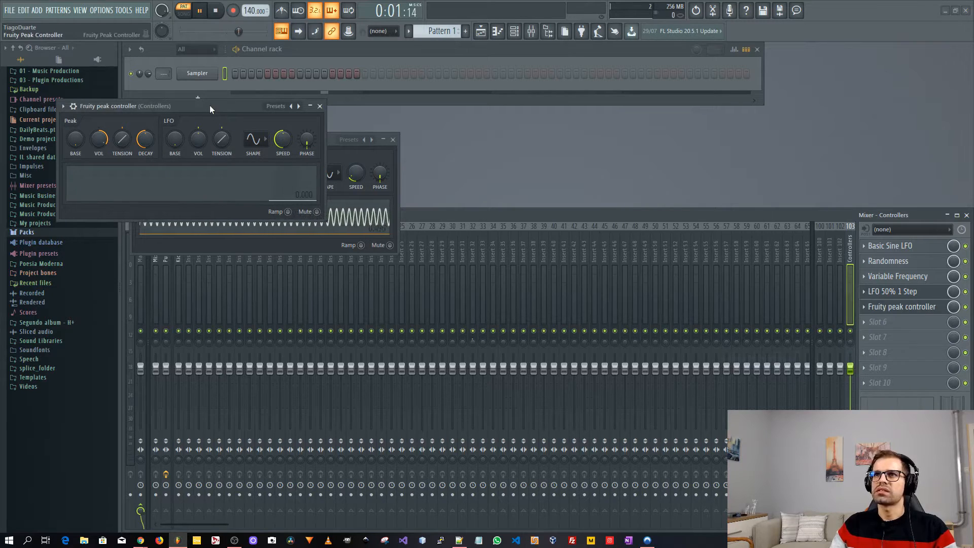
{"action": "left_click_drag", "start_coordinate": [209, 105], "coordinate": [295, 119]}
{"action": "left_click", "coordinate": [393, 139]}
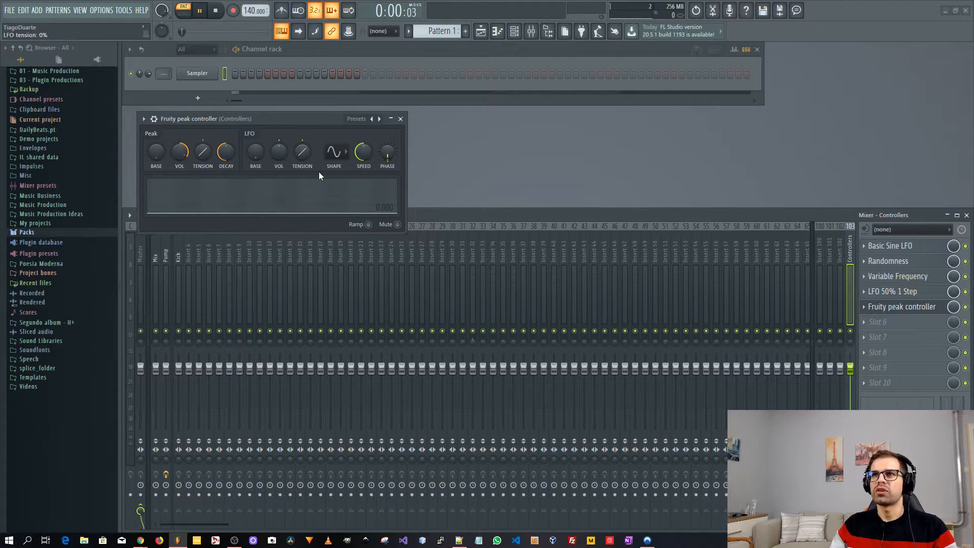
Step: Raise the second peak controller's LFO base, set its LFO amount to 49% and its LFO speed to 2 steps
{"action": "right_click", "coordinate": [379, 120]}
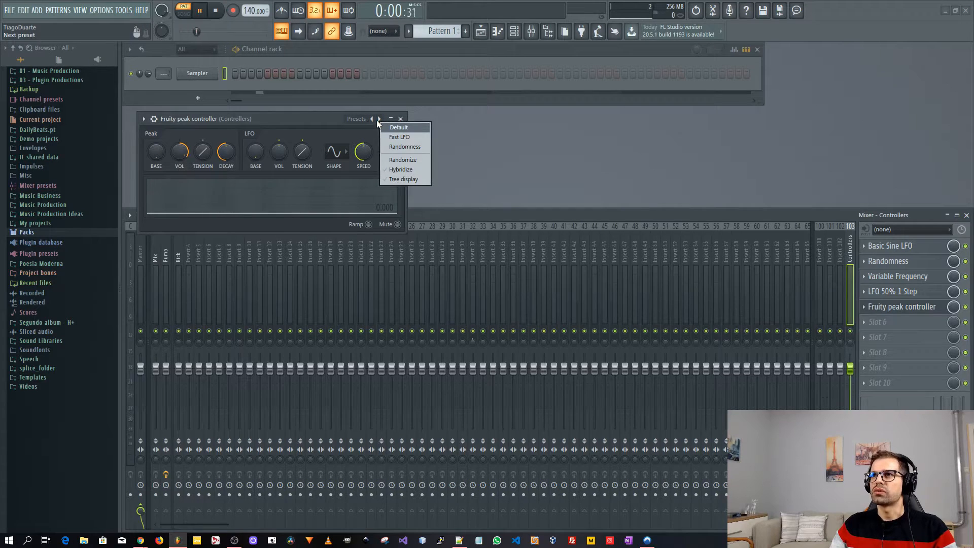
{"action": "left_click", "coordinate": [377, 120]}
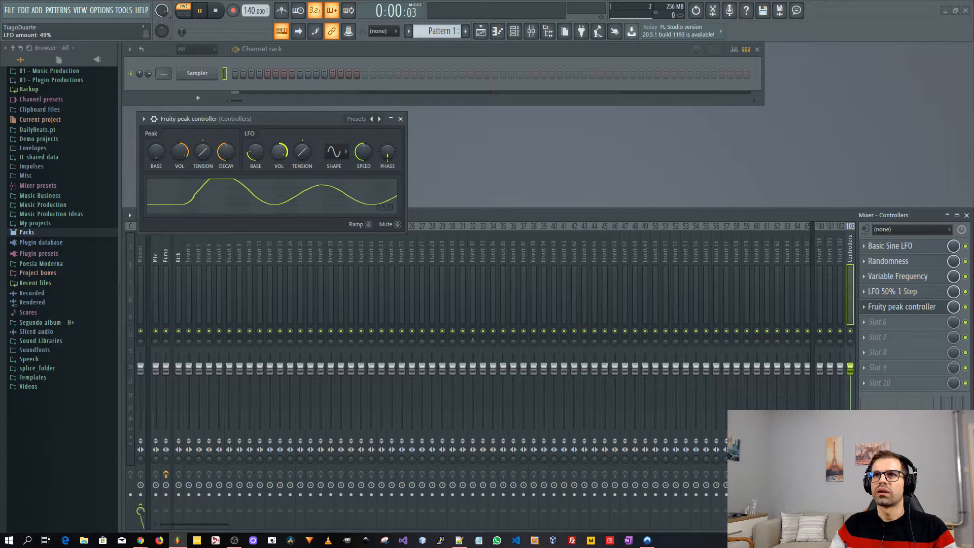
{"action": "right_click", "coordinate": [365, 152]}
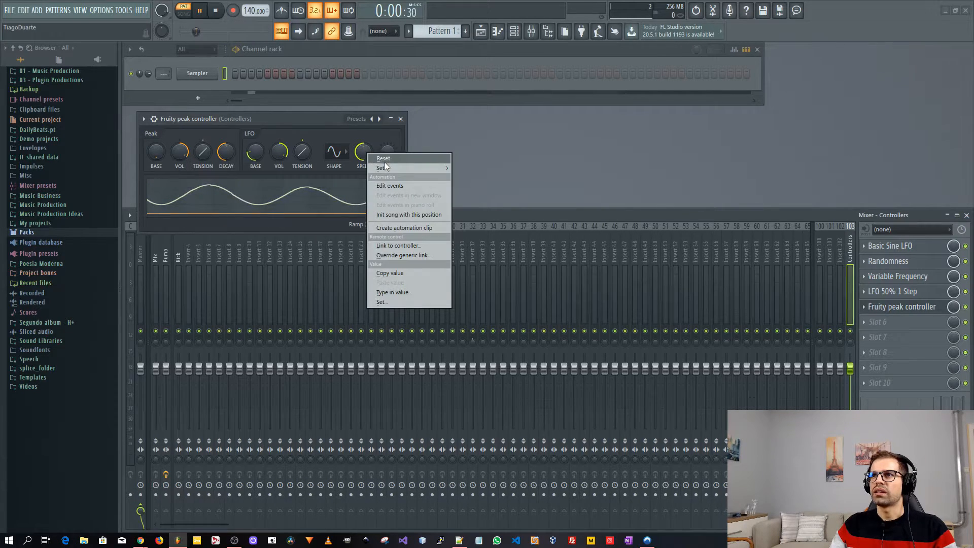
{"action": "mouse_move", "coordinate": [434, 169]}
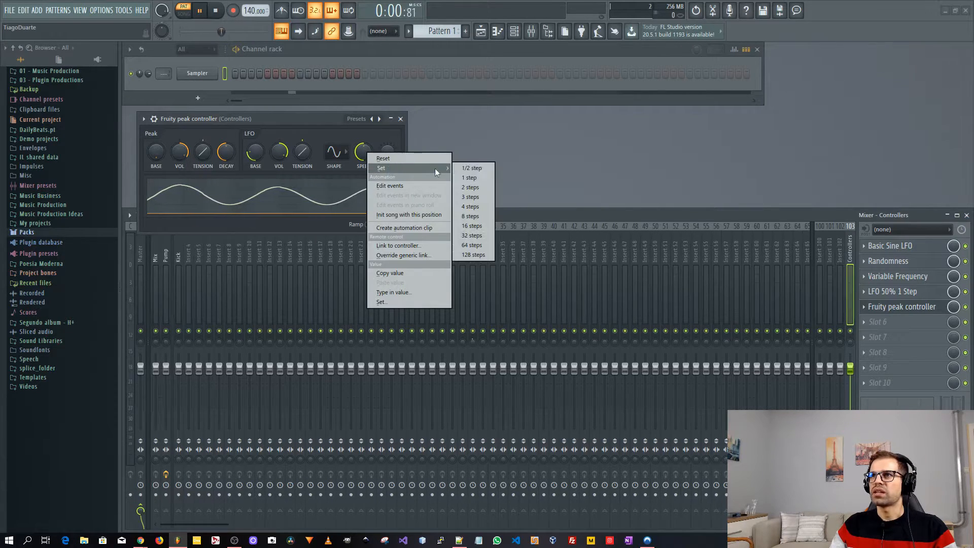
{"action": "left_click", "coordinate": [480, 188]}
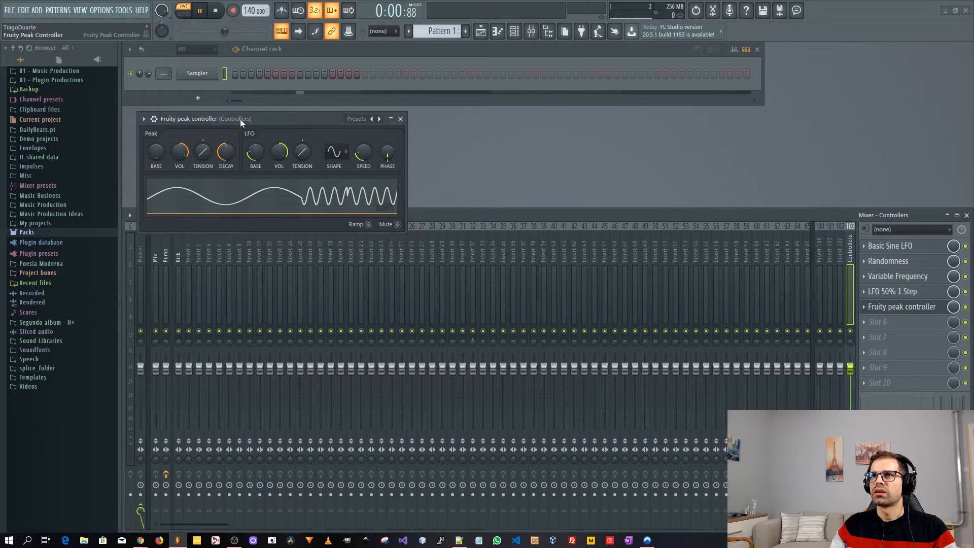
Step: Rename the peak controller in slot 5 as LFO 50% 2 Step and copy that name
{"action": "right_click", "coordinate": [224, 118]}
{"action": "type", "text": "LFO 50% 1 Step"}
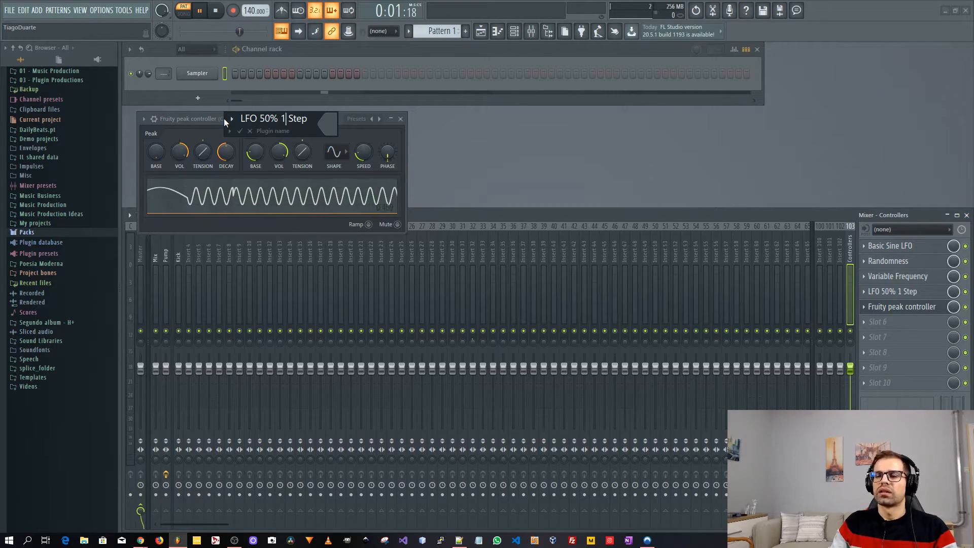
{"action": "key", "text": "Left"}
{"action": "key", "text": "Left"}
{"action": "key", "text": "Left"}
{"action": "key", "text": "Left"}
{"action": "key", "text": "Left"}
{"action": "key", "text": "BackSpace"}
{"action": "type", "text": "2"}
{"action": "key", "text": "ctrl+a"}
{"action": "key", "text": "ctrl+c"}
{"action": "key", "text": "Return"}
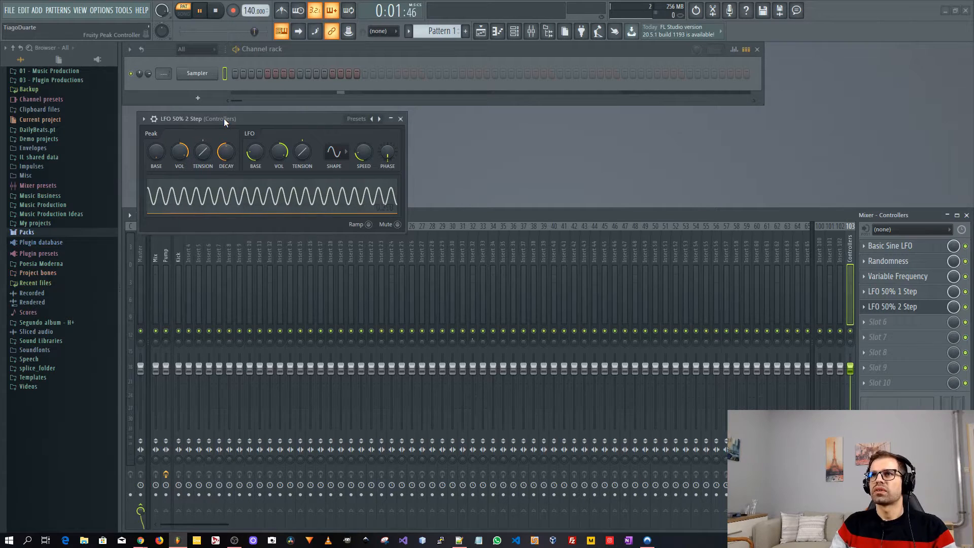
Step: Load a third Fruity Peak Controller into slot 6 and raise its LFO base and volume to produce a sine curve
{"action": "left_click", "coordinate": [886, 322]}
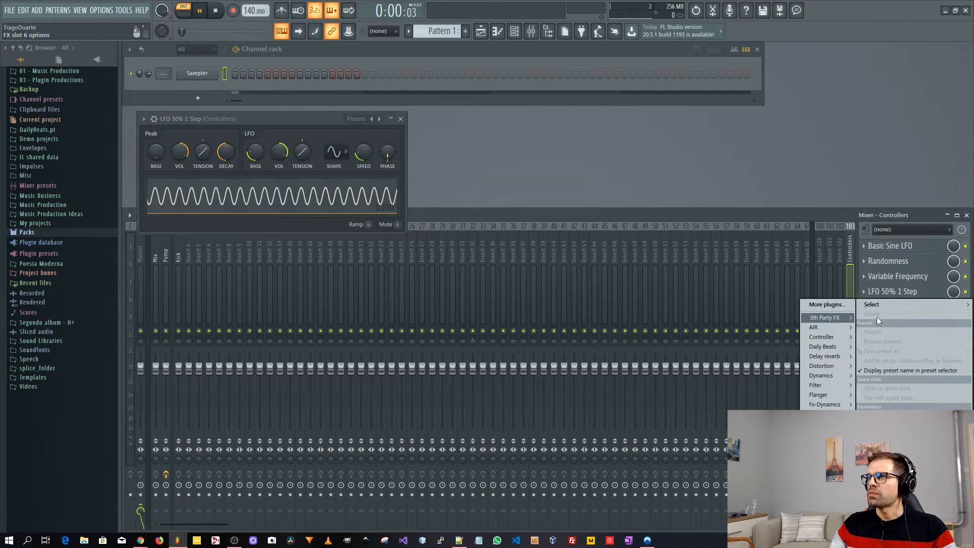
{"action": "mouse_move", "coordinate": [838, 337]}
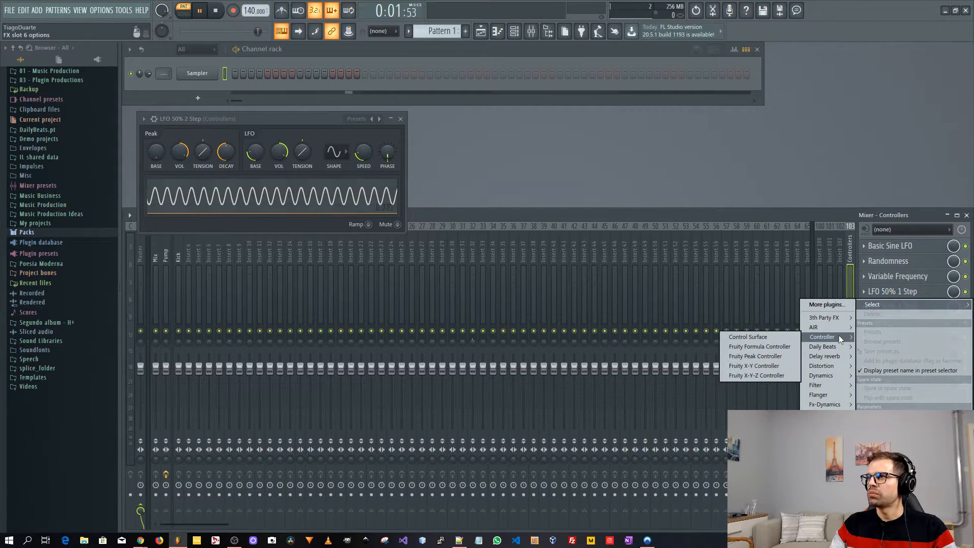
{"action": "left_click", "coordinate": [769, 355]}
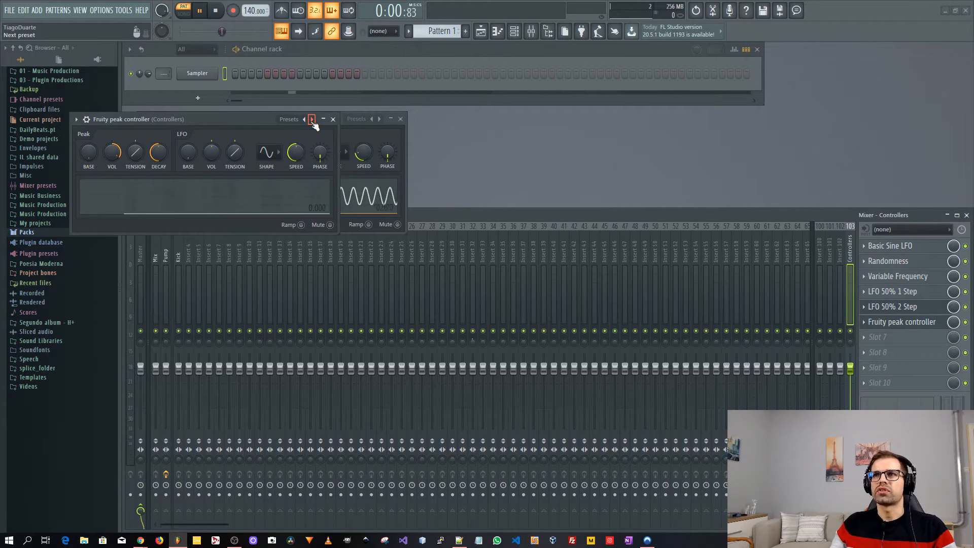
{"action": "right_click", "coordinate": [312, 122]}
{"action": "left_click", "coordinate": [248, 134]}
{"action": "left_click_drag", "start_coordinate": [189, 152], "coordinate": [188, 146]}
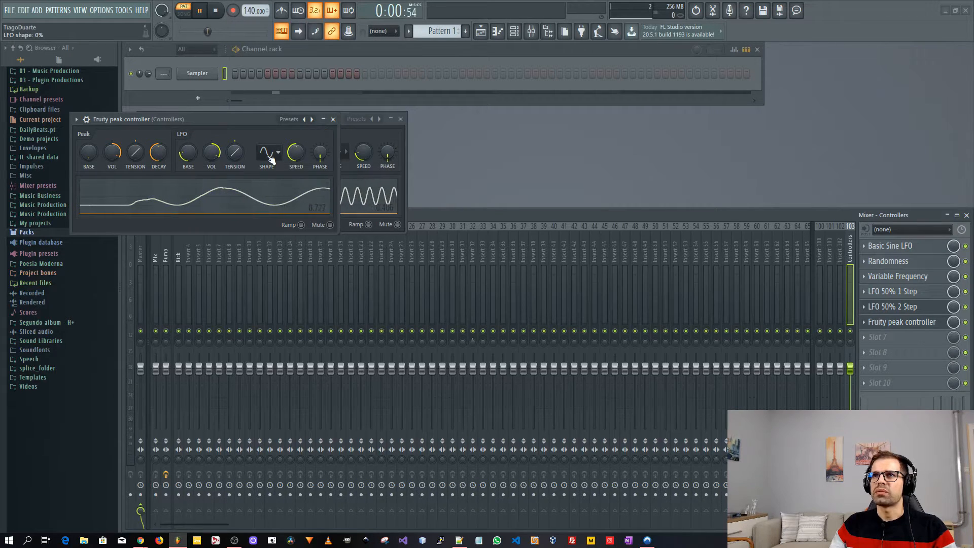
Step: Try an LFO speed of 3 steps on the third peak controller
{"action": "right_click", "coordinate": [295, 155]}
{"action": "mouse_move", "coordinate": [319, 172]}
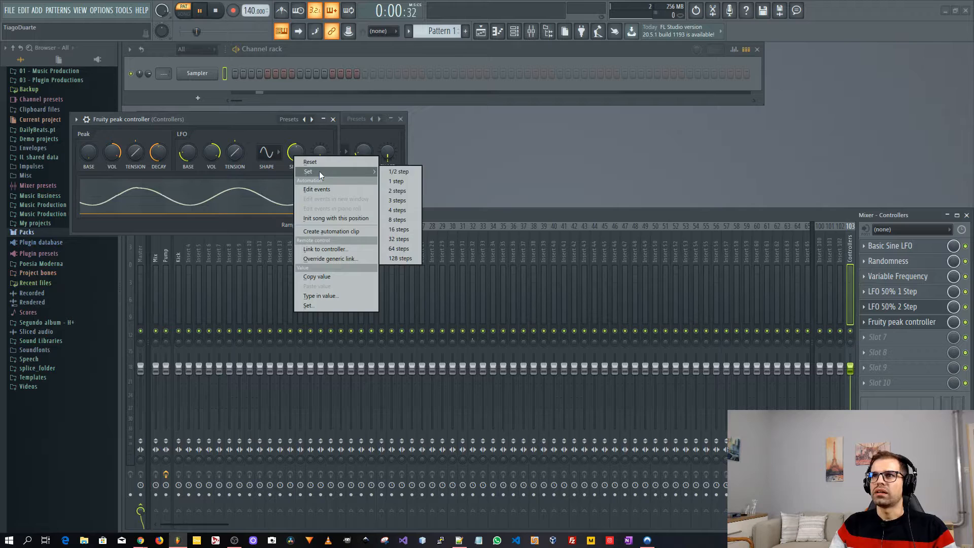
{"action": "left_click", "coordinate": [406, 200]}
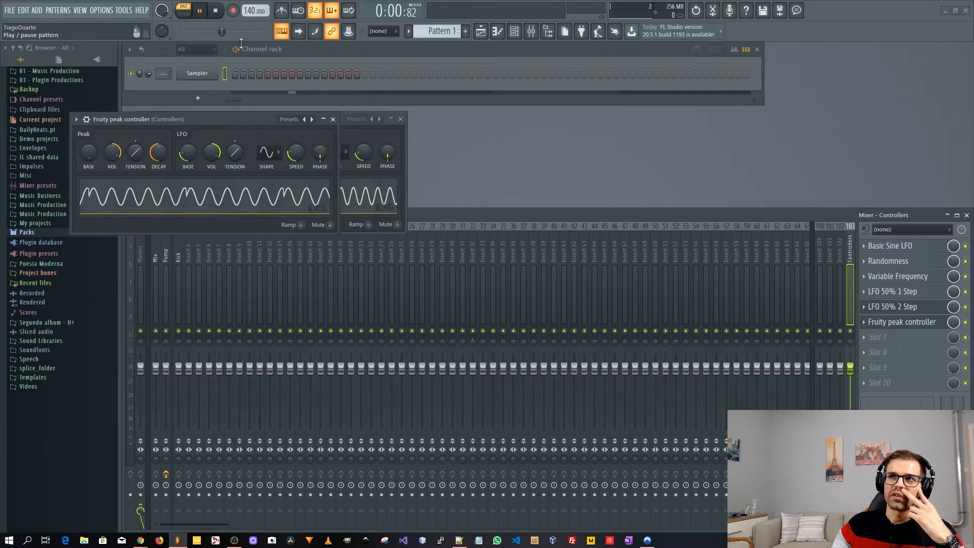
Step: Lower the project tempo to 126 BPM and set the third peak controller's LFO speed to 4 steps
{"action": "left_click_drag", "start_coordinate": [250, 11], "coordinate": [250, 18]}
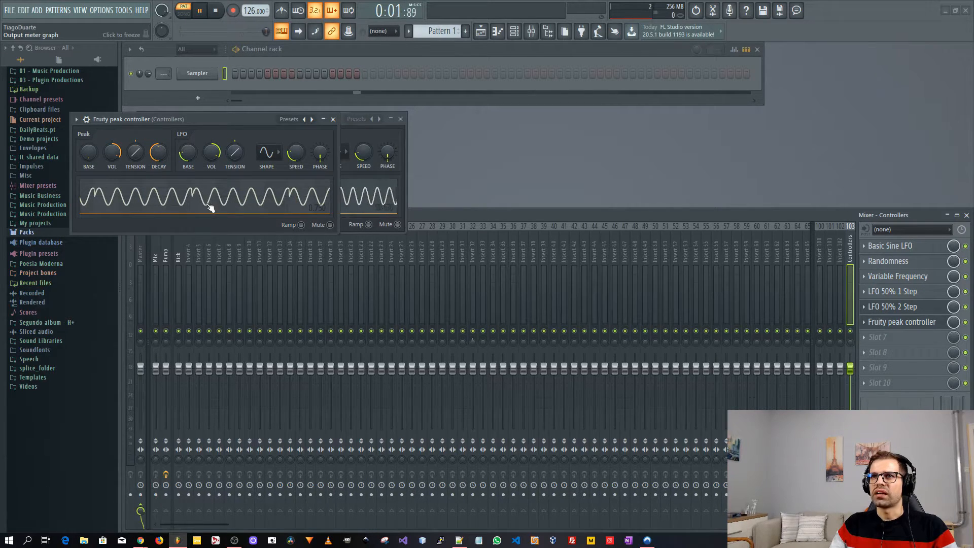
{"action": "right_click", "coordinate": [297, 153]}
{"action": "mouse_move", "coordinate": [350, 173]}
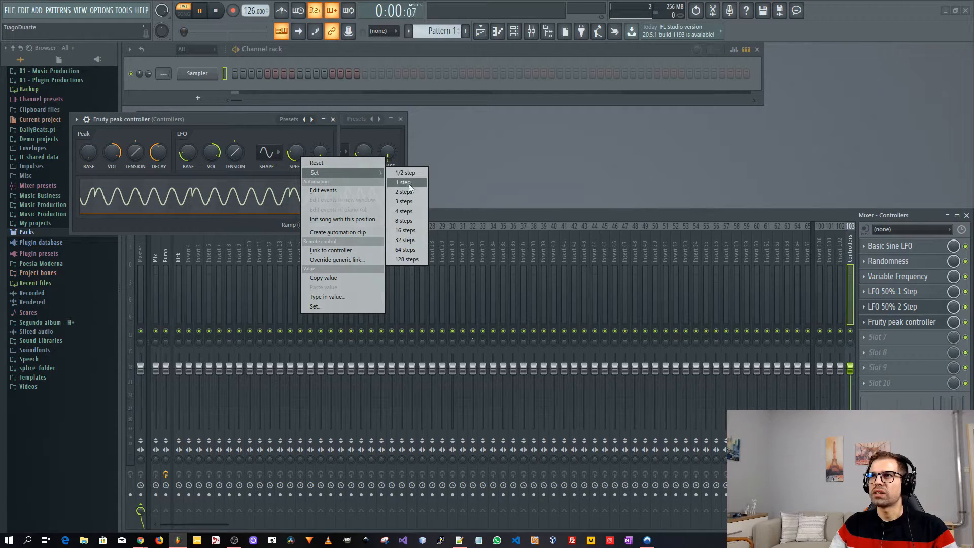
{"action": "left_click", "coordinate": [410, 208]}
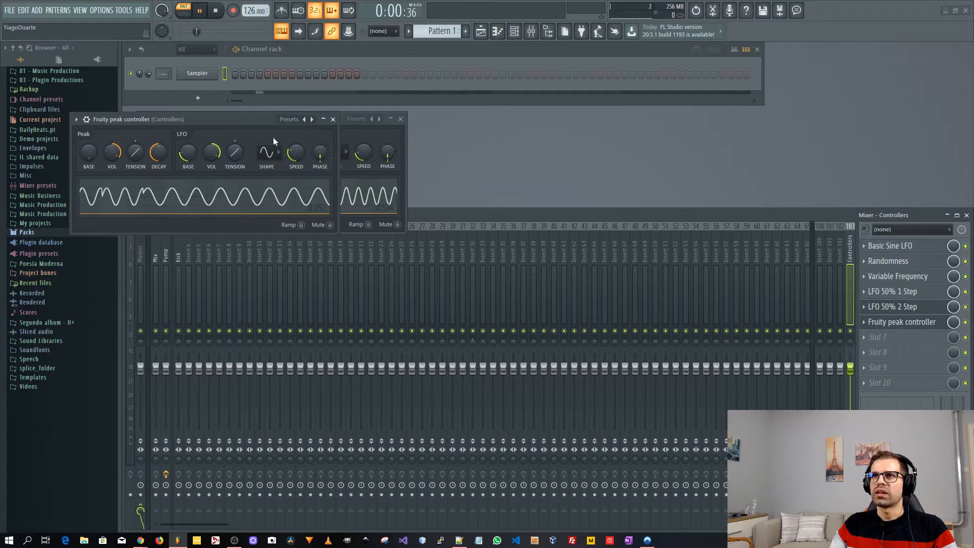
Step: Rename the peak controller in slot 6 as LFO 50% 4 Step, reusing the copied name
{"action": "right_click", "coordinate": [150, 119]}
{"action": "key", "text": "ctrl+v"}
{"action": "key", "text": "Left"}
{"action": "key", "text": "Left"}
{"action": "key", "text": "Left"}
{"action": "key", "text": "Left"}
{"action": "key", "text": "Left"}
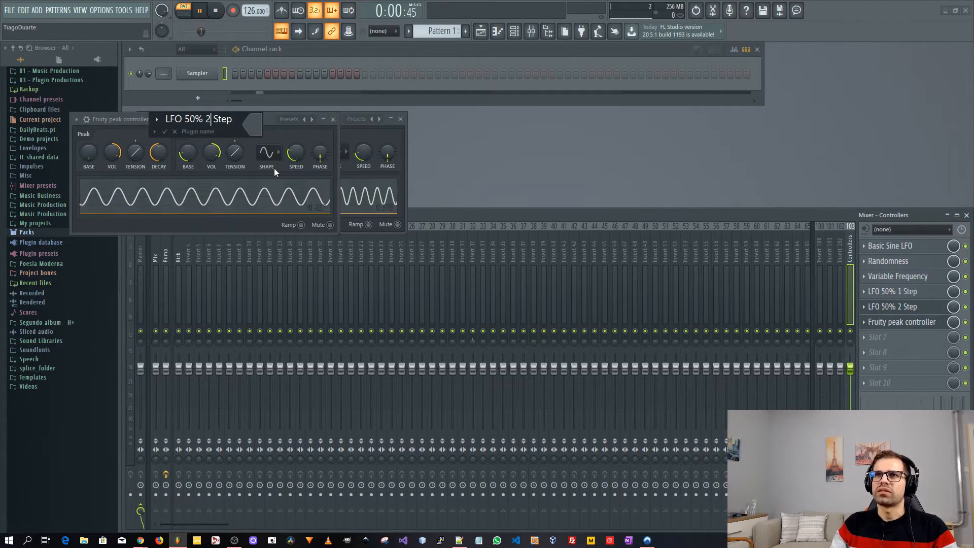
{"action": "key", "text": "BackSpace"}
{"action": "type", "text": "4"}
{"action": "key", "text": "Return"}
Step: Try LFO speeds of 32, 64 and 8 steps on the LFO 50% 4 Step controller, then return it to 4 steps
{"action": "right_click", "coordinate": [298, 151]}
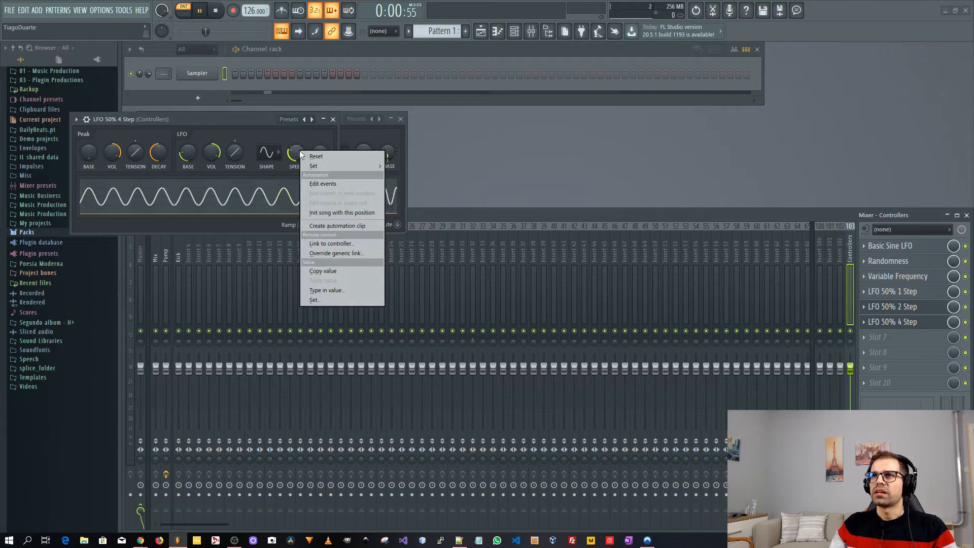
{"action": "mouse_move", "coordinate": [316, 166]}
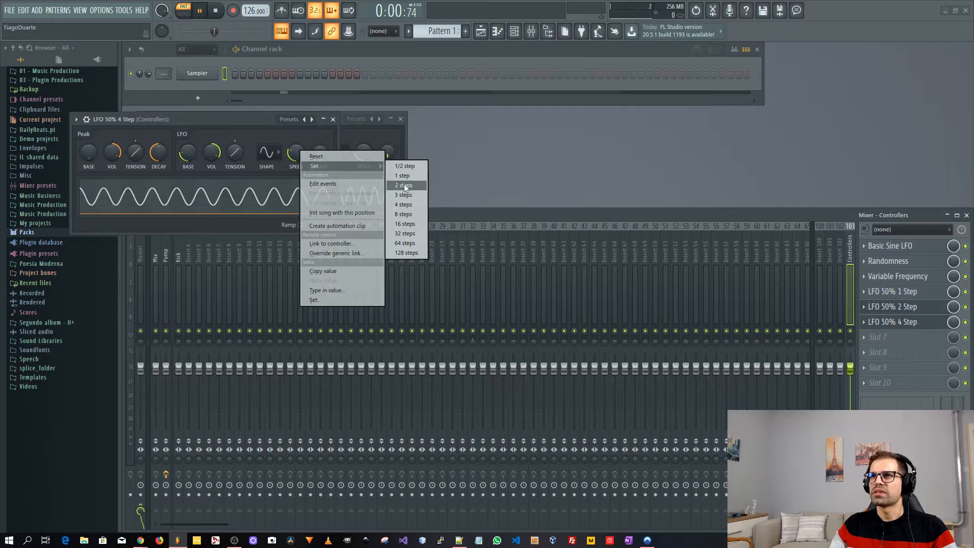
{"action": "left_click", "coordinate": [407, 236]}
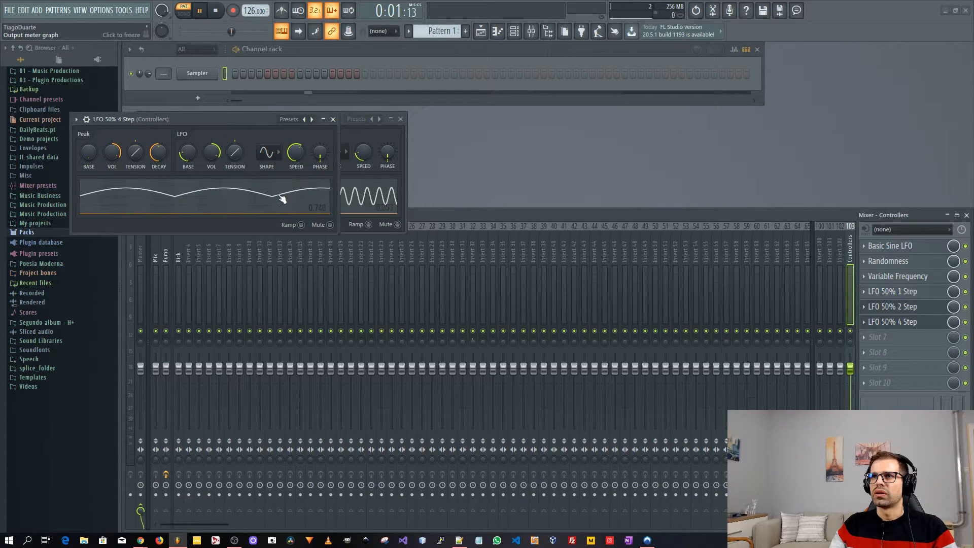
{"action": "right_click", "coordinate": [295, 159]}
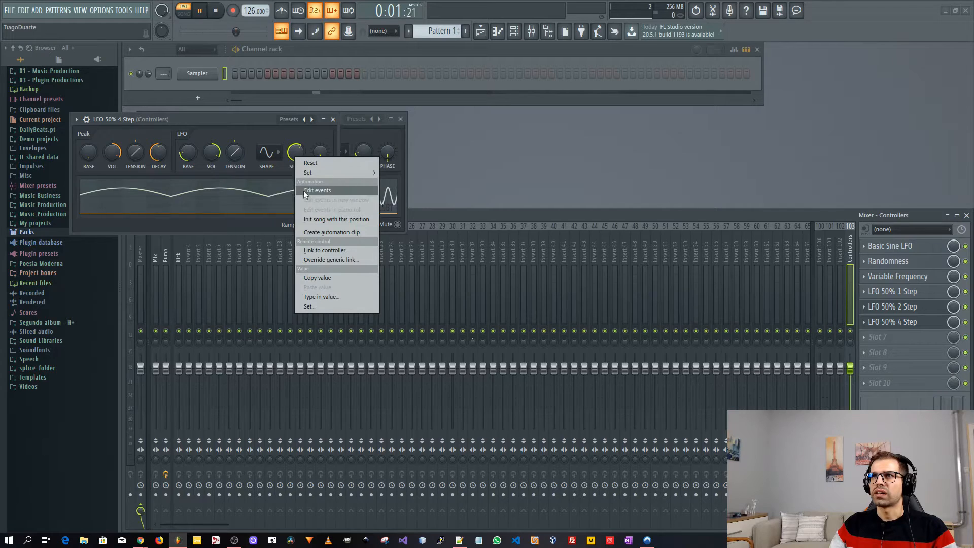
{"action": "mouse_move", "coordinate": [355, 173]}
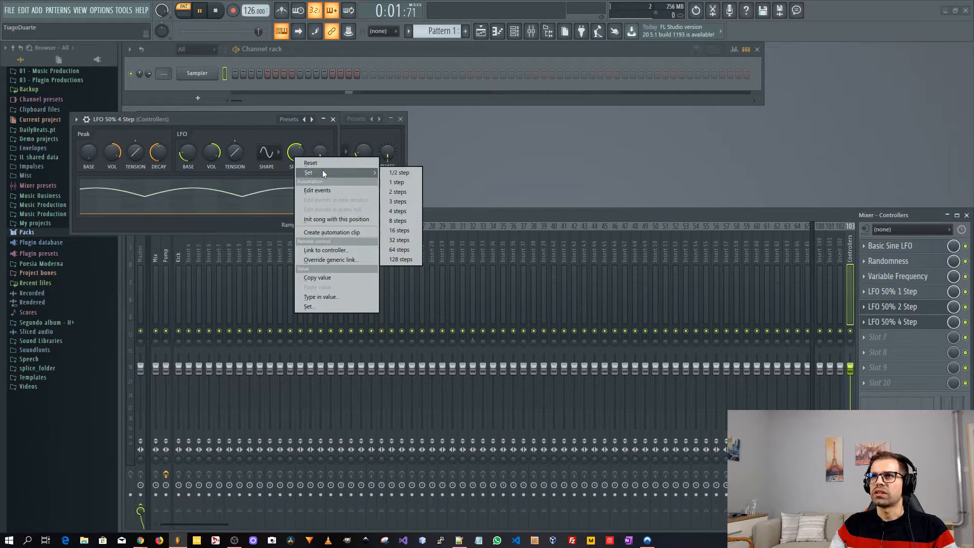
{"action": "left_click", "coordinate": [407, 246]}
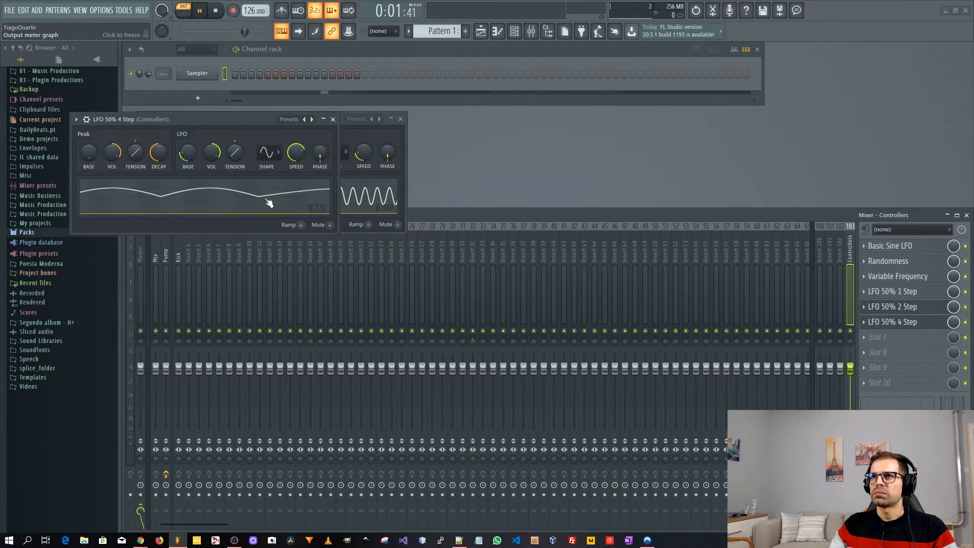
{"action": "right_click", "coordinate": [298, 154]}
{"action": "mouse_move", "coordinate": [322, 170]}
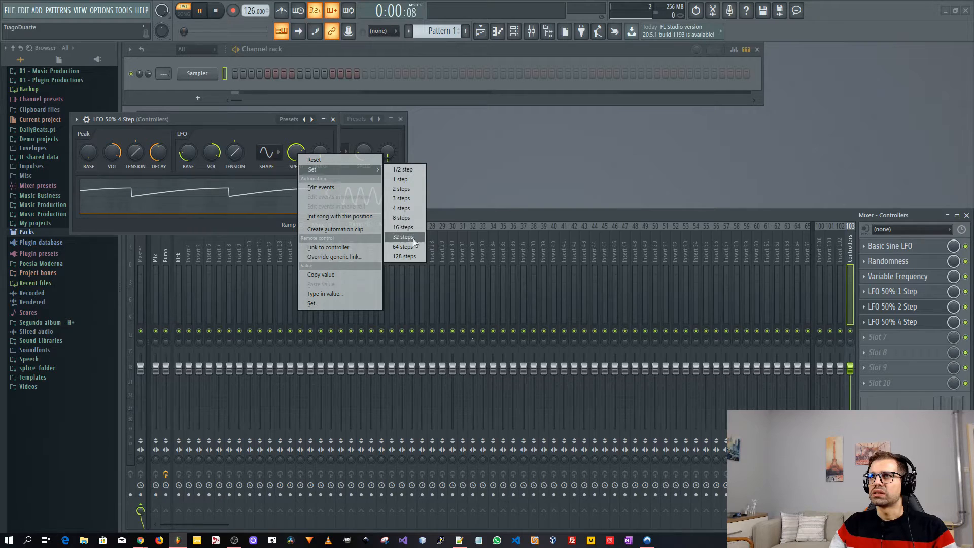
{"action": "left_click", "coordinate": [402, 218]}
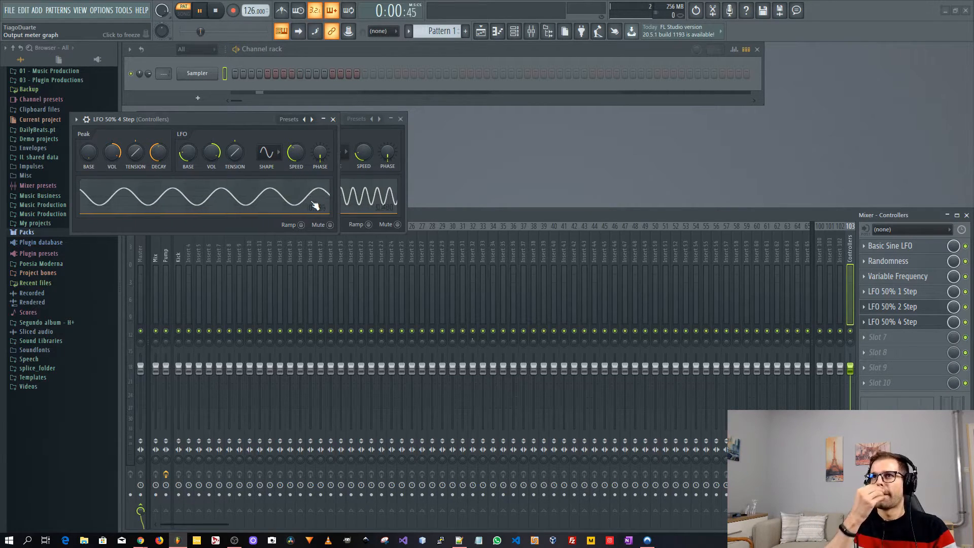
{"action": "right_click", "coordinate": [298, 152]}
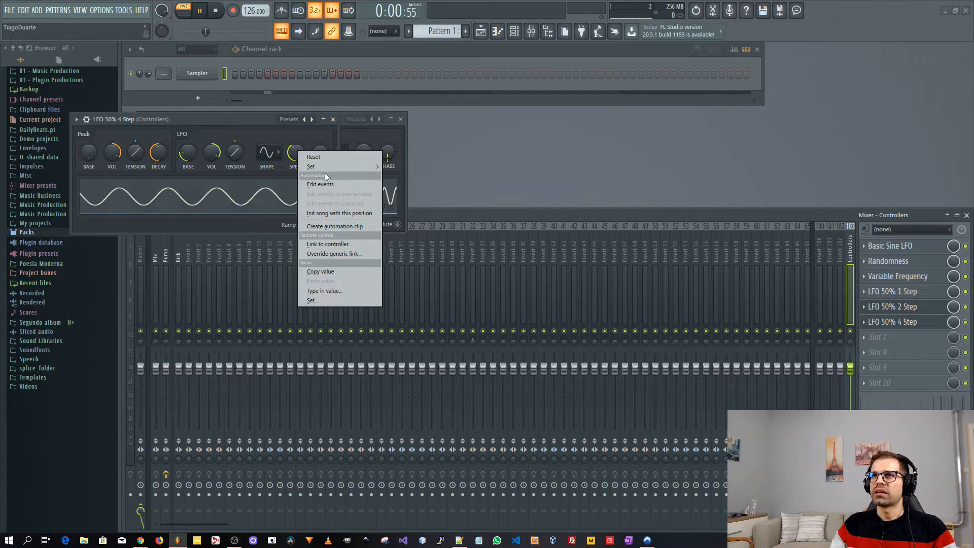
{"action": "mouse_move", "coordinate": [325, 166]}
{"action": "left_click", "coordinate": [406, 201]}
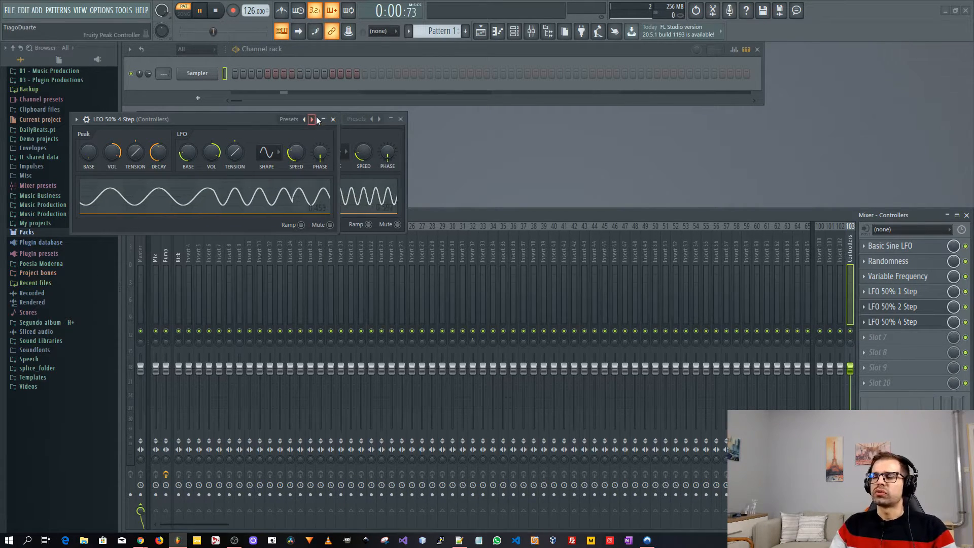
Step: Close both open peak controller windows and load a Fruity Formula Controller into slot 8
{"action": "left_click", "coordinate": [333, 119]}
{"action": "left_click", "coordinate": [401, 119]}
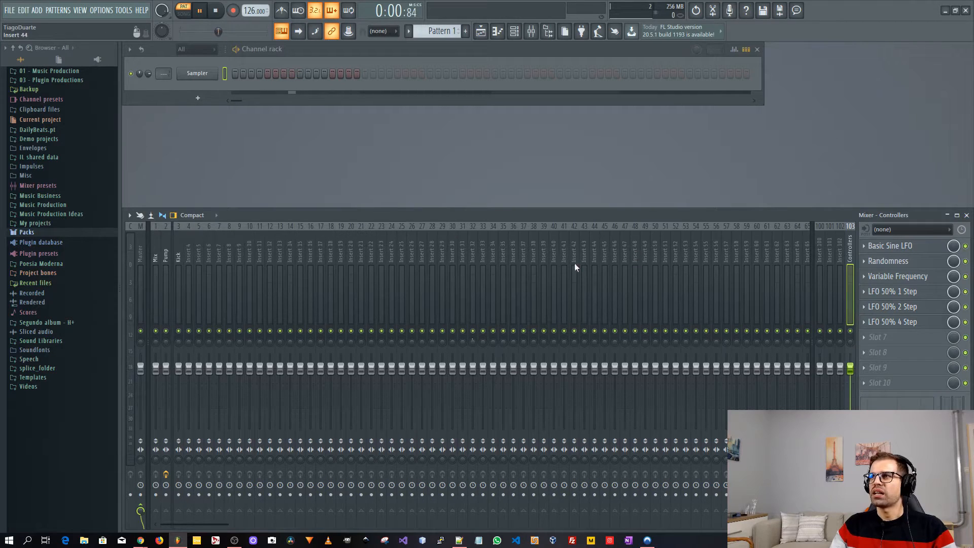
{"action": "left_click", "coordinate": [888, 350]}
{"action": "mouse_move", "coordinate": [833, 338]}
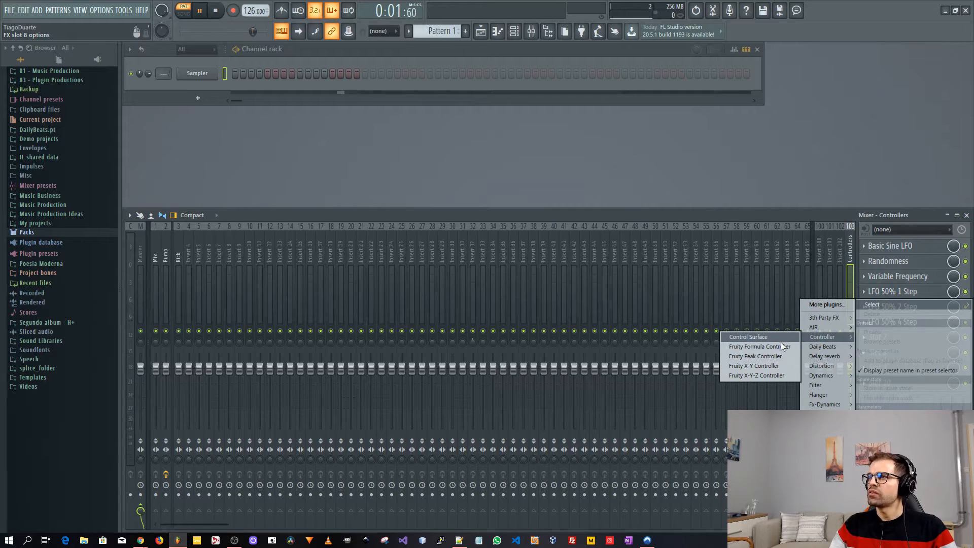
{"action": "left_click", "coordinate": [781, 346]}
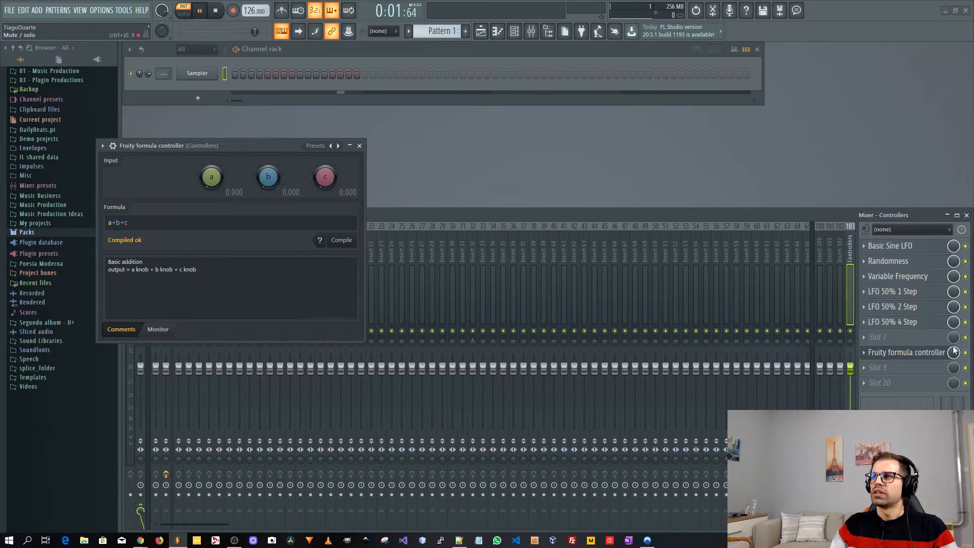
Step: Load the Advanced LFO preset in the new formula controller and rename it as LFO with LFO
{"action": "right_click", "coordinate": [338, 146]}
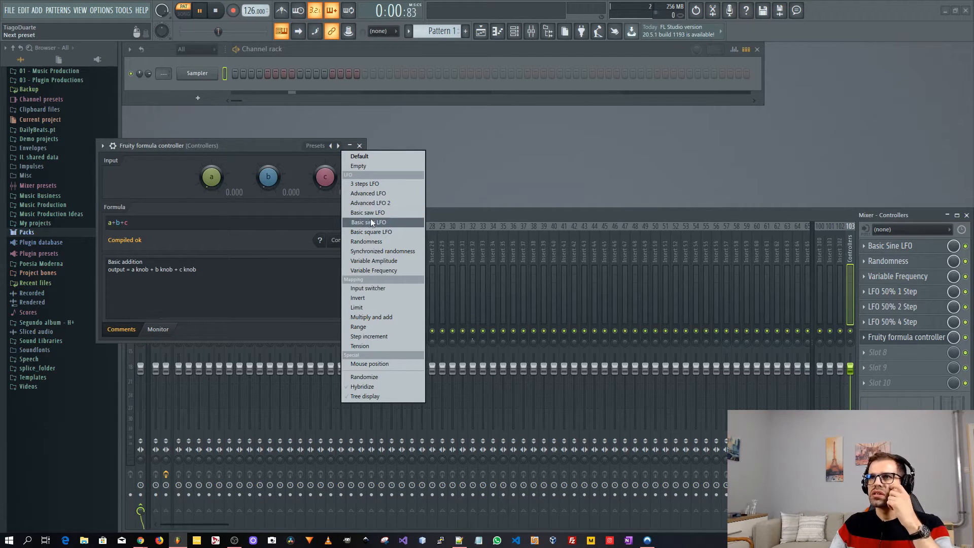
{"action": "left_click", "coordinate": [379, 193]}
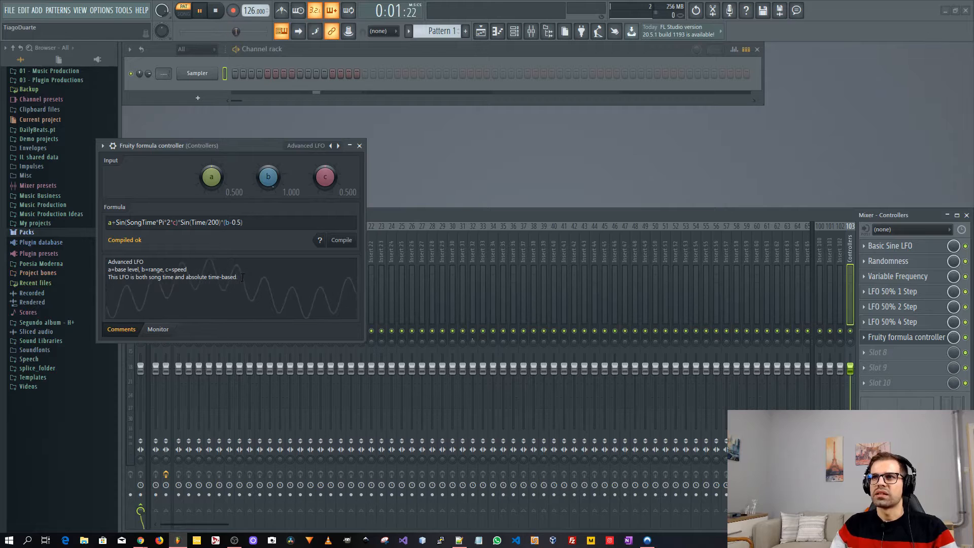
{"action": "right_click", "coordinate": [152, 147]}
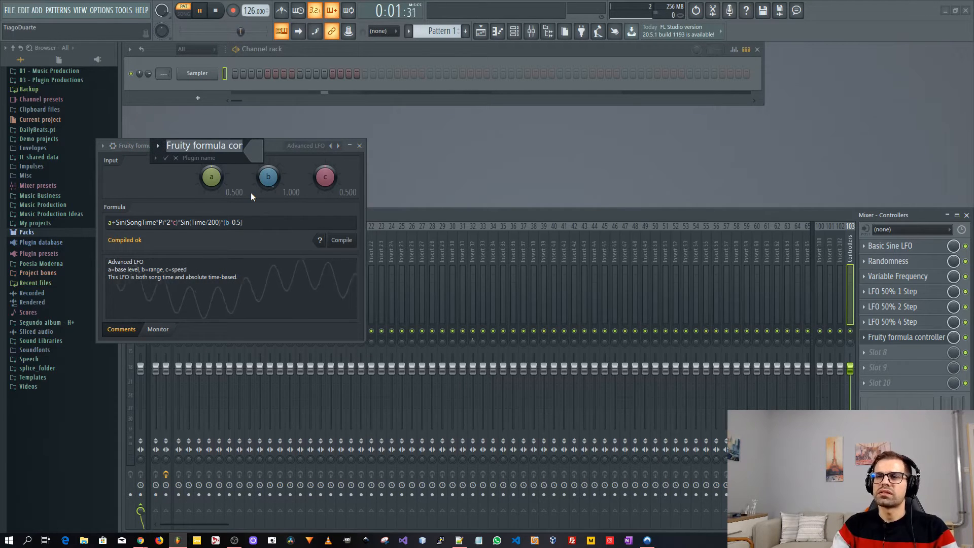
{"action": "type", "text": "A"}
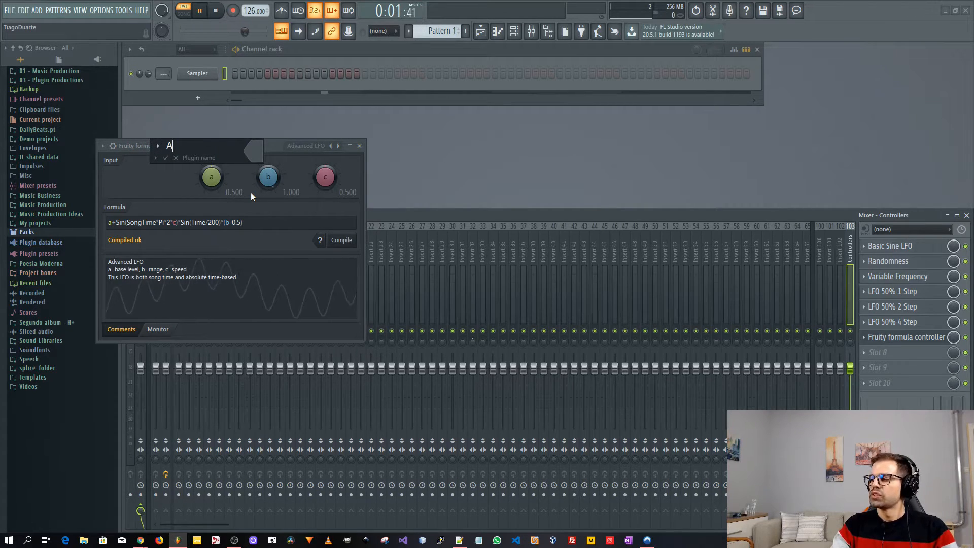
{"action": "key", "text": "BackSpace"}
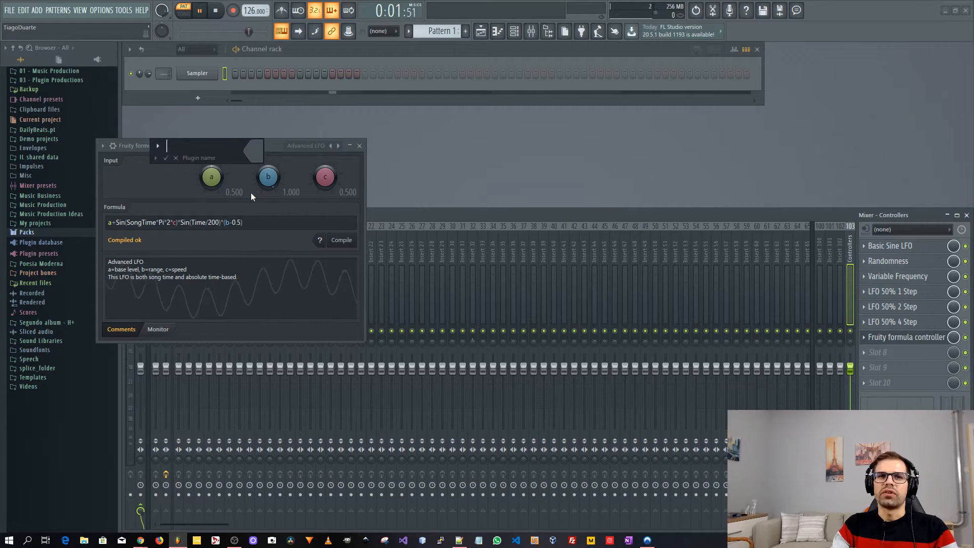
{"action": "type", "text": "LFO"}
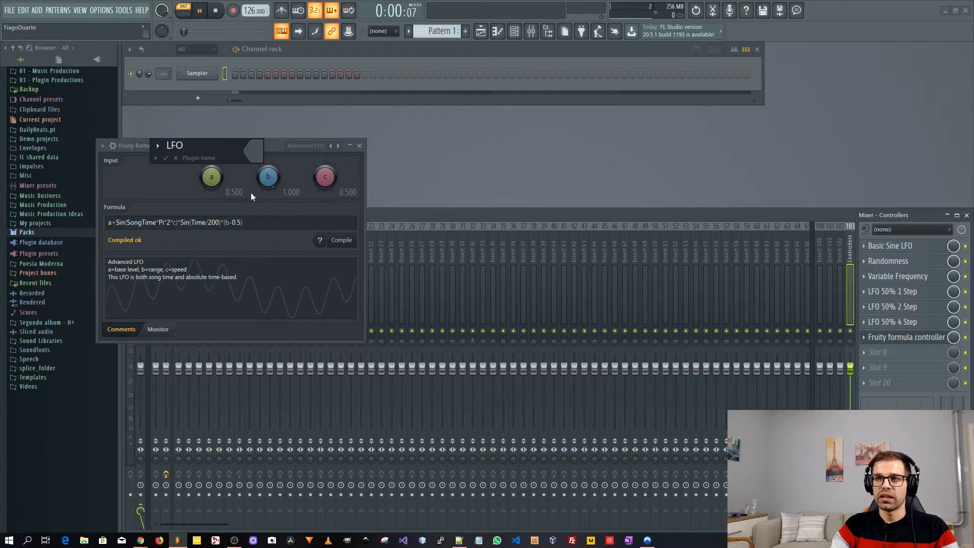
{"action": "type", "text": "with "}
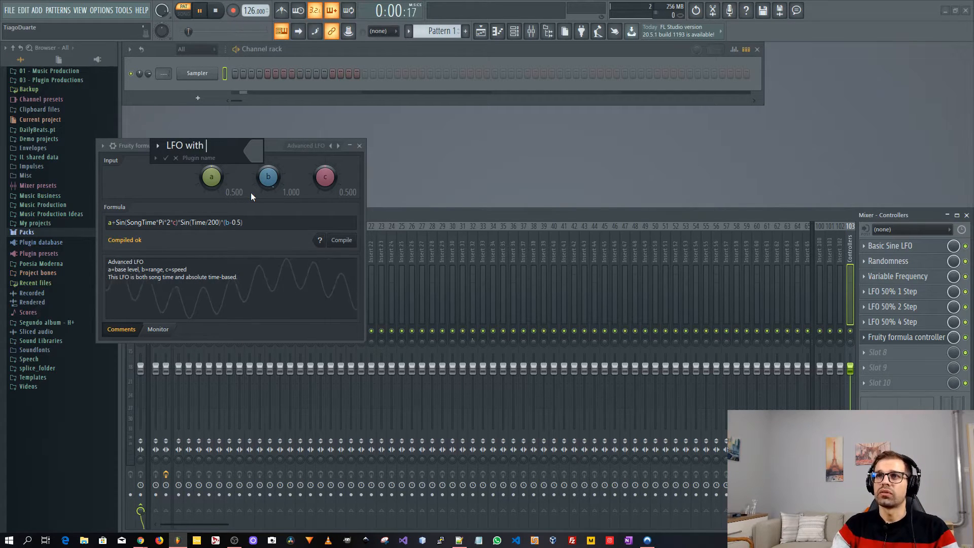
{"action": "type", "text": "LFO"}
{"action": "key", "text": "Return"}
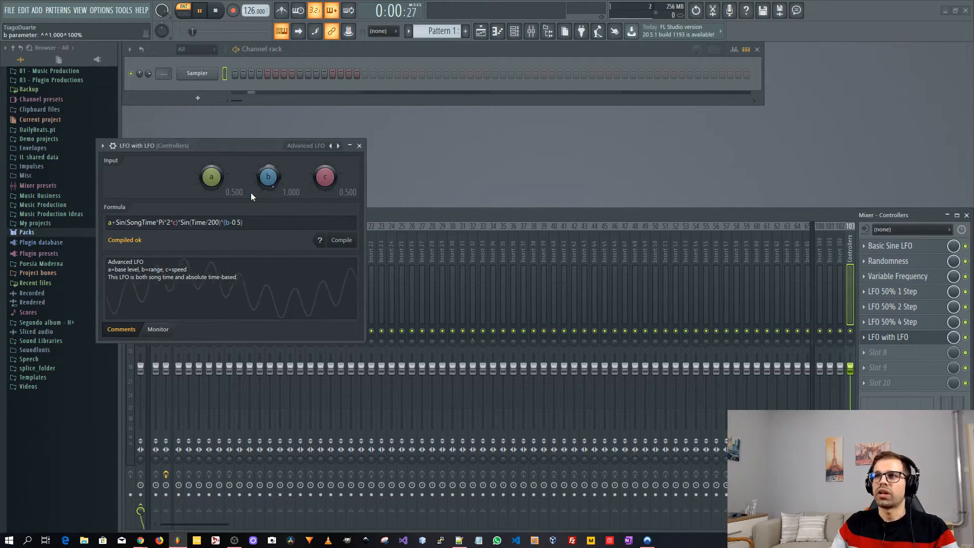
Step: Load a Fruity Formula Controller into slot 8 of the Controllers track and apply its Basic sine LFO preset
{"action": "left_click", "coordinate": [878, 352]}
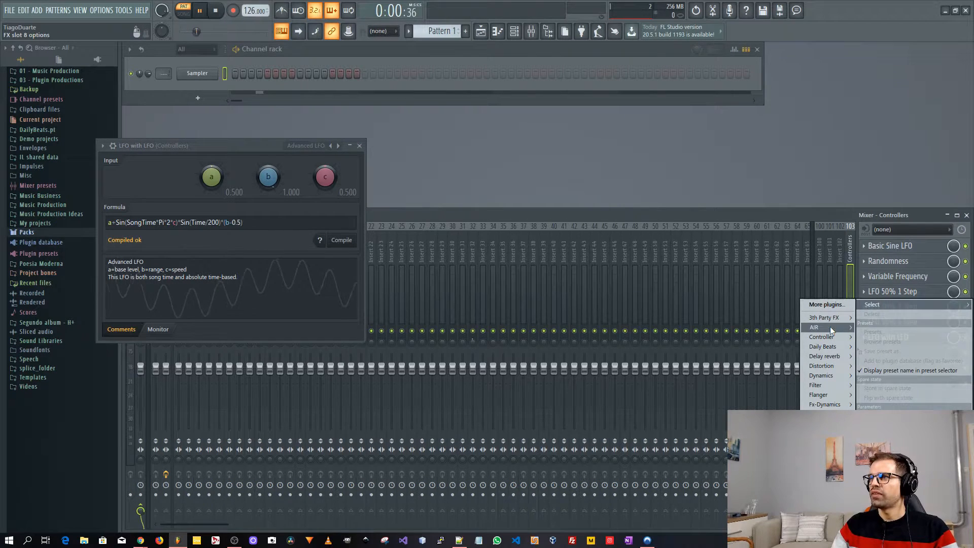
{"action": "mouse_move", "coordinate": [823, 337]}
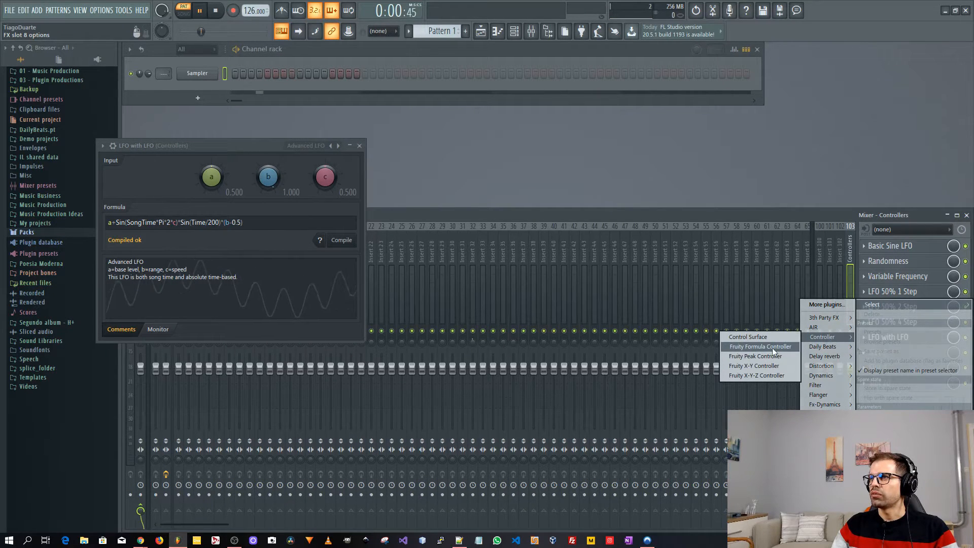
{"action": "left_click", "coordinate": [772, 347]}
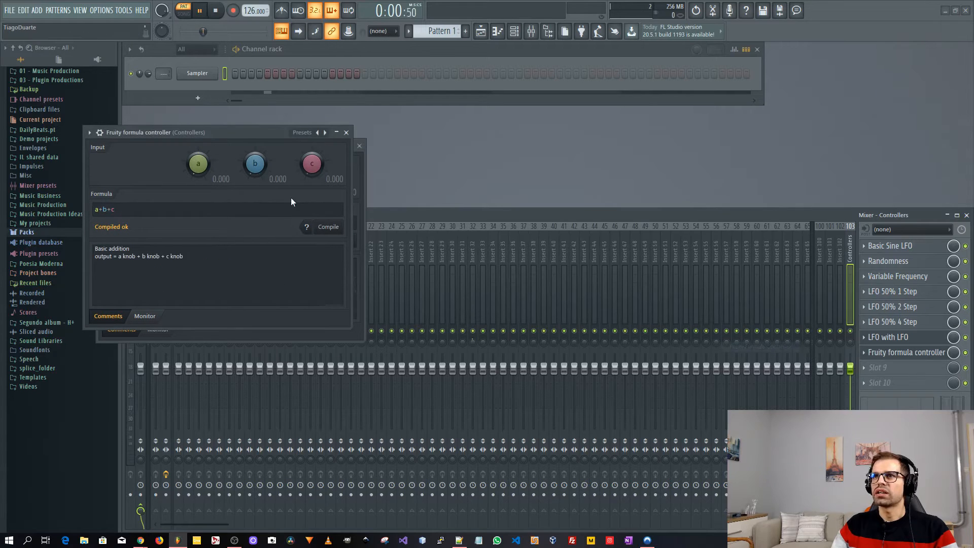
{"action": "left_click_drag", "start_coordinate": [251, 129], "coordinate": [346, 124]}
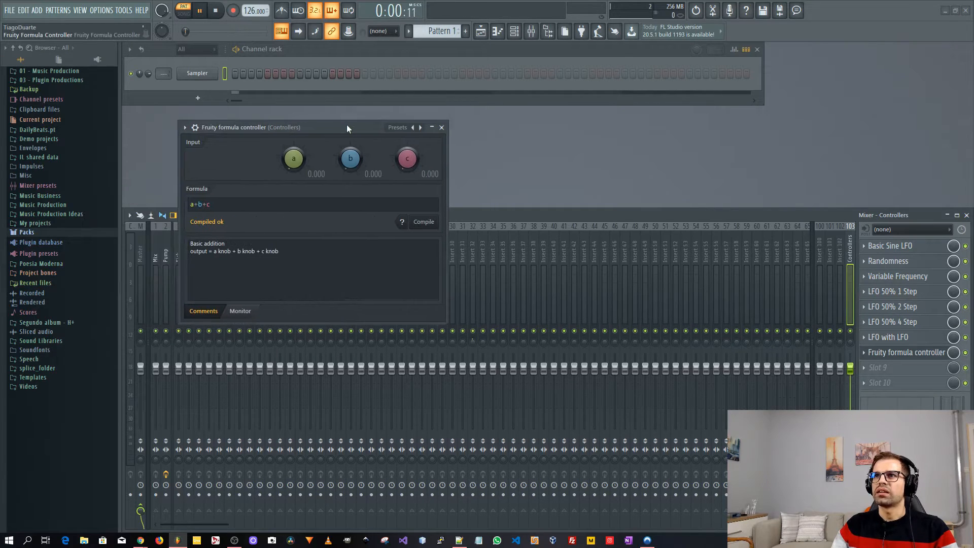
{"action": "left_click", "coordinate": [420, 128]}
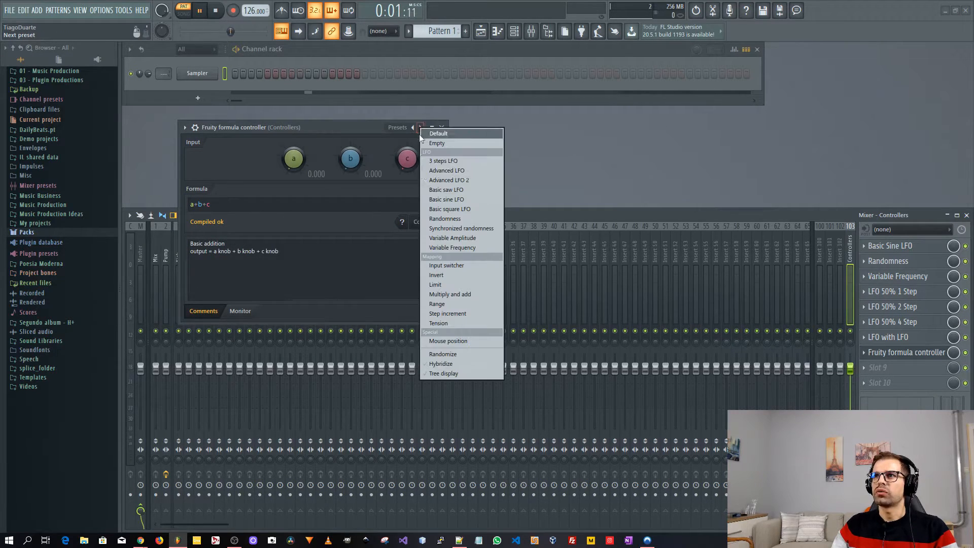
{"action": "left_click", "coordinate": [461, 198]}
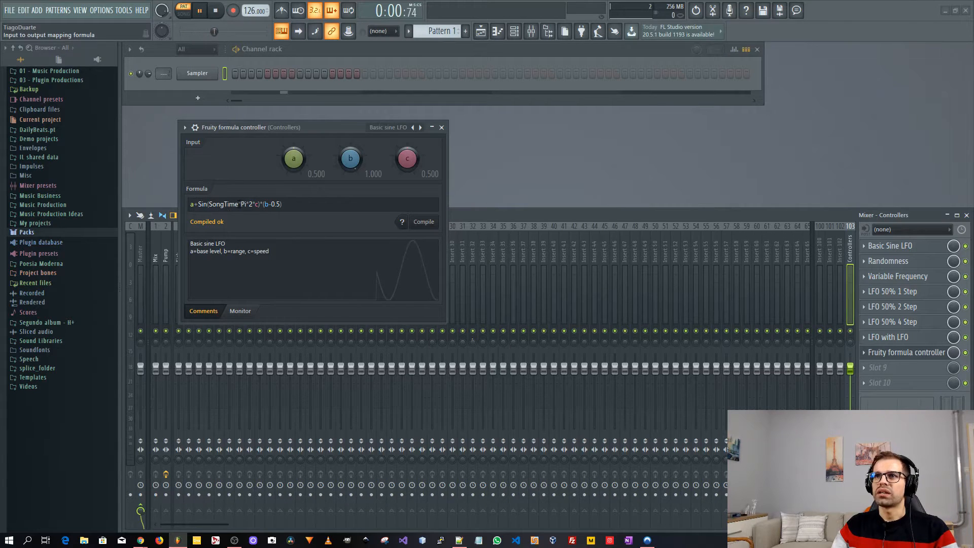
Step: Remove SongTime* from the formula, then set b to about 0.75, reset a to 0.5 and lower c to about 0.3
{"action": "left_click_drag", "start_coordinate": [241, 204], "coordinate": [209, 204]}
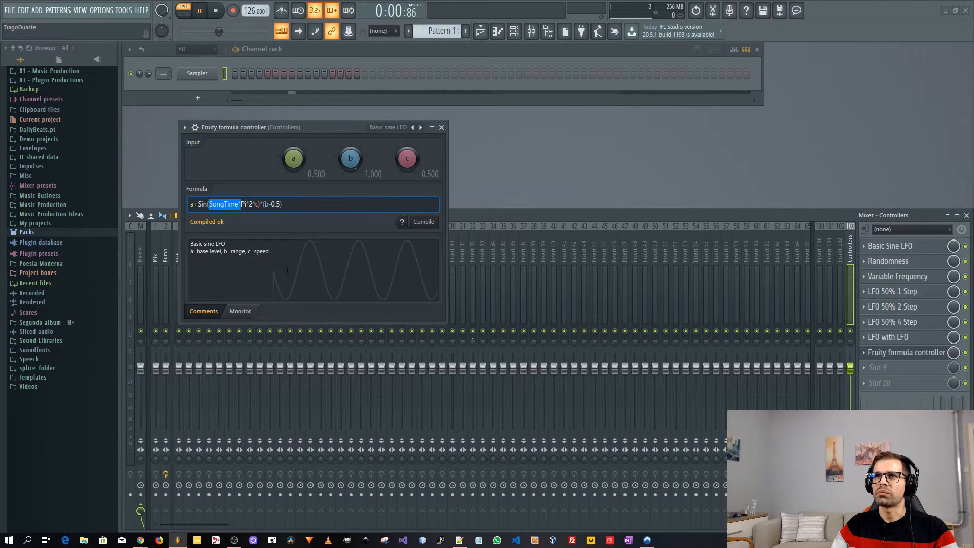
{"action": "key", "text": "BackSpace"}
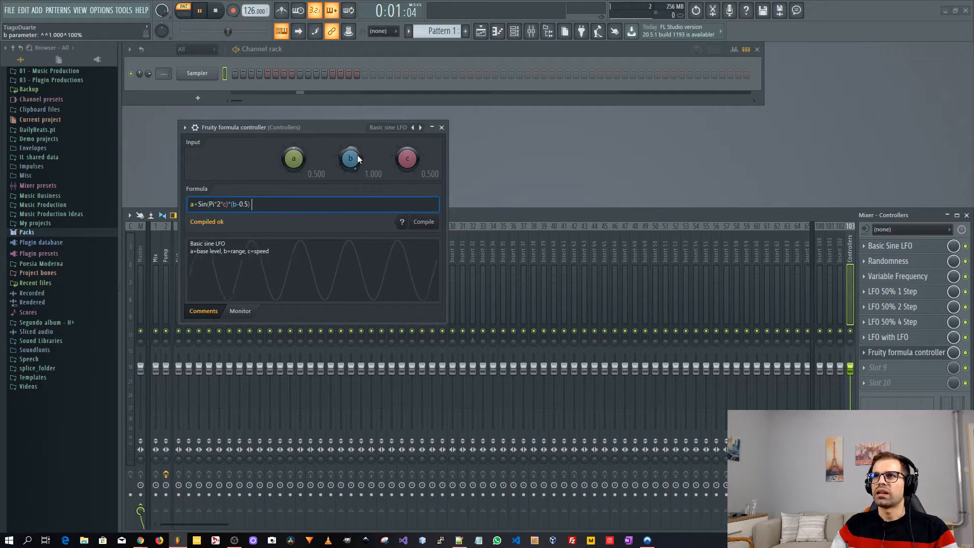
{"action": "left_click_drag", "start_coordinate": [357, 155], "coordinate": [357, 170]}
{"action": "mouse_move", "coordinate": [290, 164]}
{"action": "left_mouse_down"}
{"action": "mouse_move", "coordinate": [290, 153]}
{"action": "mouse_move", "coordinate": [288, 163]}
{"action": "left_mouse_up"}
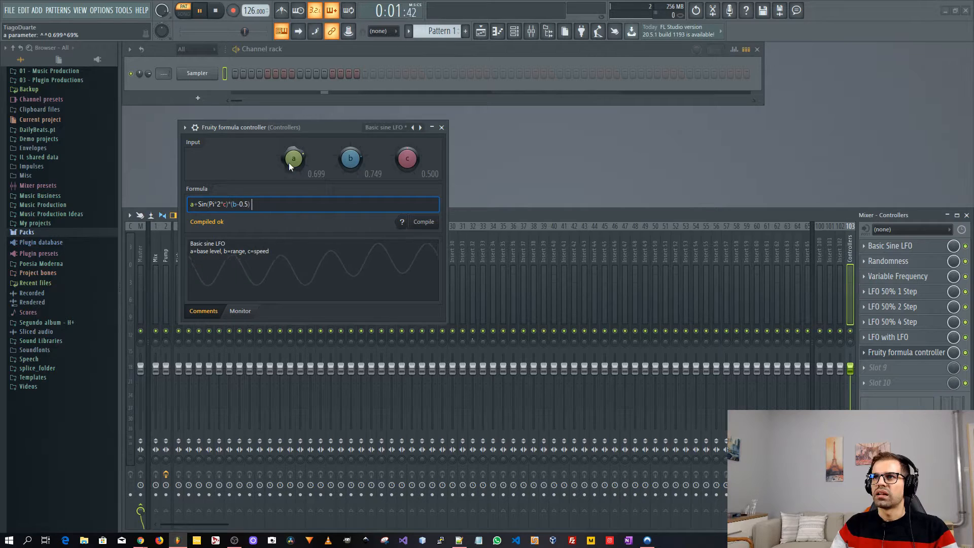
{"action": "right_click", "coordinate": [290, 161]}
{"action": "left_click", "coordinate": [304, 167]}
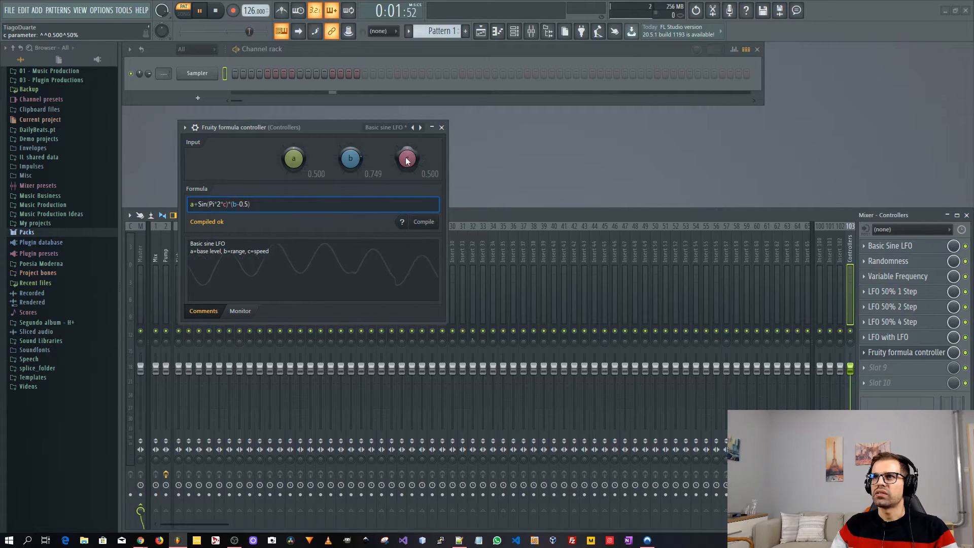
{"action": "left_click_drag", "start_coordinate": [405, 161], "coordinate": [405, 175]}
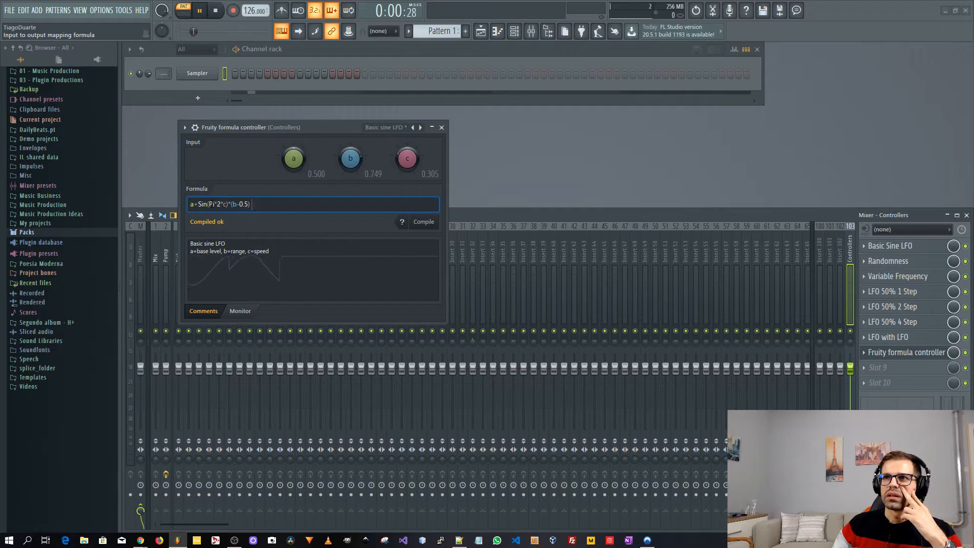
Step: Raise input c to about 0.575 and check the controller's monitor view before returning to the comments
{"action": "left_click_drag", "start_coordinate": [209, 204], "coordinate": [221, 204]}
{"action": "left_click", "coordinate": [262, 205]}
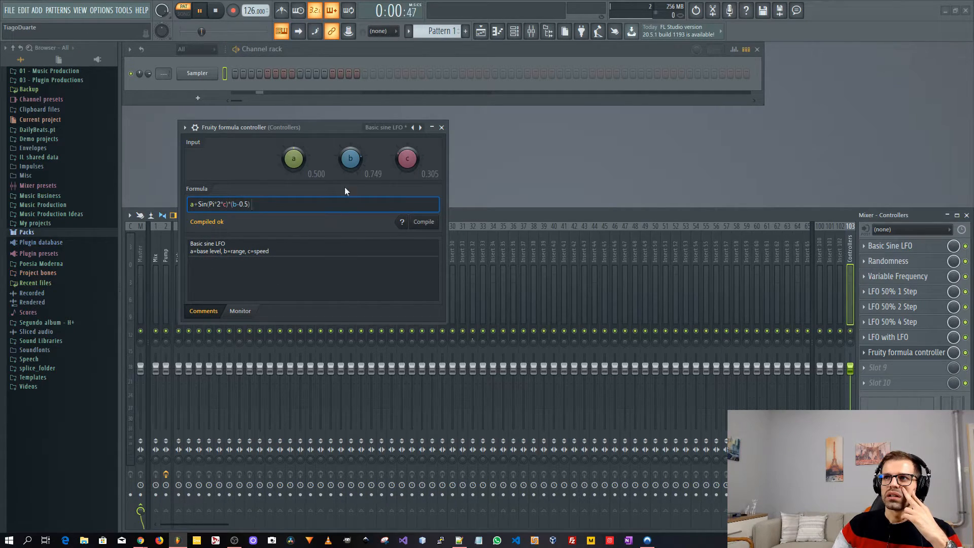
{"action": "scroll", "coordinate": [404, 166], "scroll_direction": "up", "scroll_amount": 5}
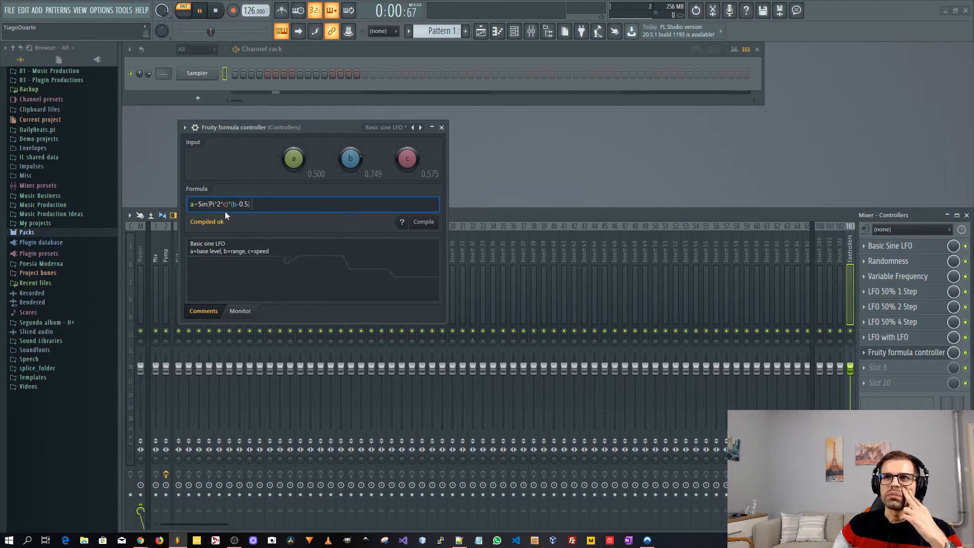
{"action": "left_click", "coordinate": [244, 314]}
{"action": "left_click", "coordinate": [205, 311]}
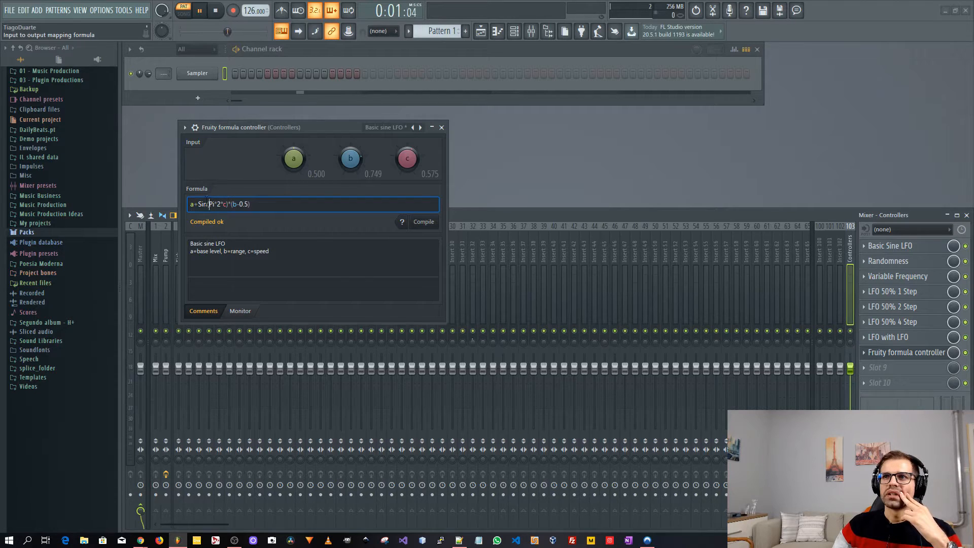
Step: Reduce the controller formula to Sin(Pi*c)*(b-0.5) by removing the factor 2 and the a term
{"action": "double_click", "coordinate": [199, 203]}
{"action": "left_click", "coordinate": [263, 205]}
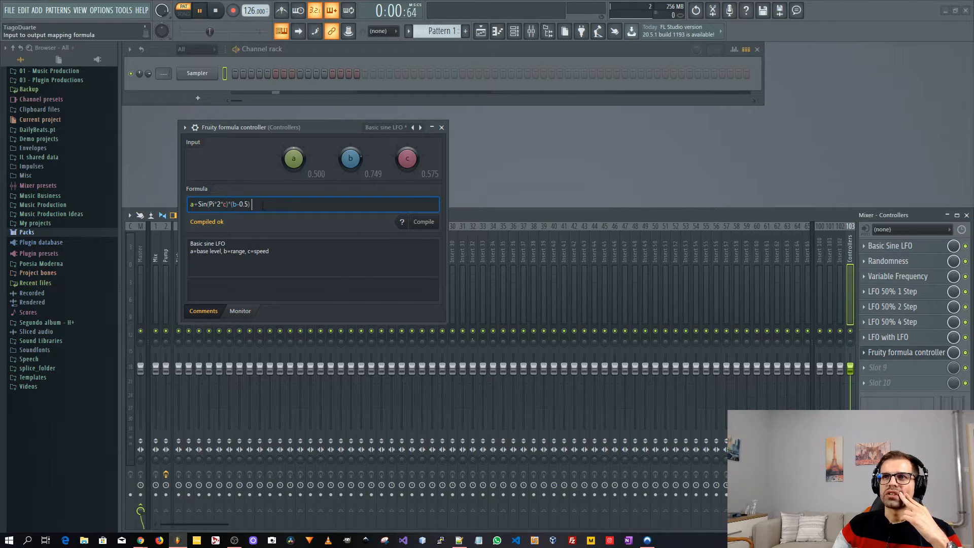
{"action": "left_click", "coordinate": [221, 204]}
{"action": "key", "text": "BackSpace"}
{"action": "key", "text": "BackSpace"}
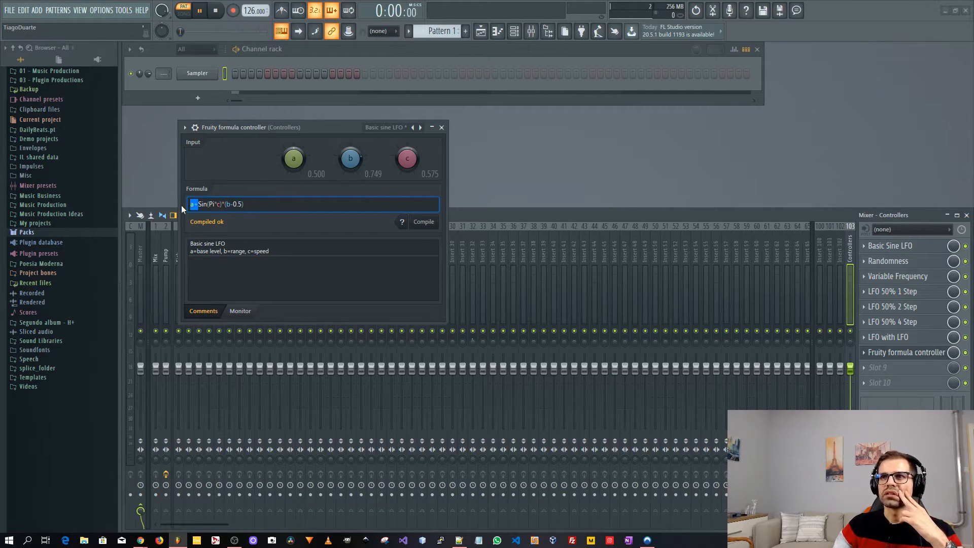
{"action": "key", "text": "BackSpace"}
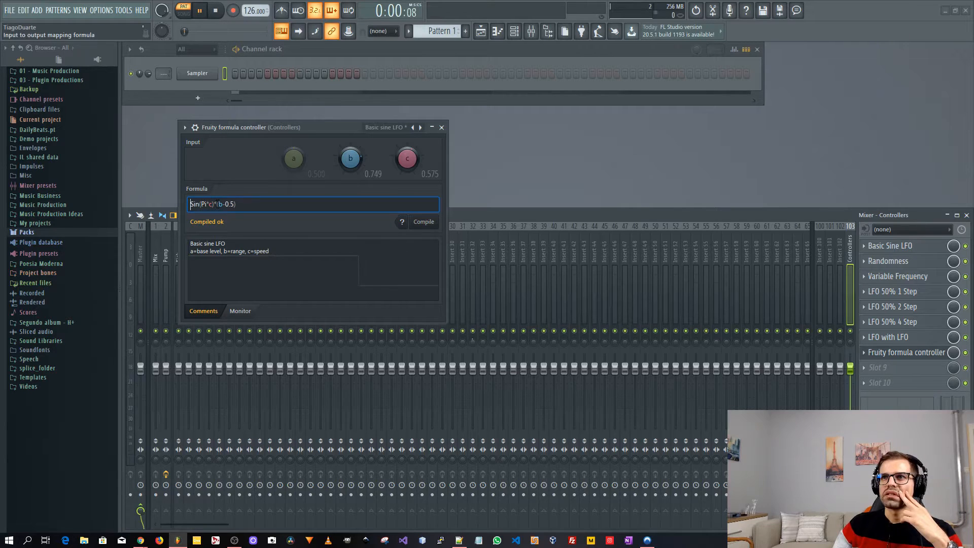
{"action": "left_click_drag", "start_coordinate": [211, 203], "coordinate": [294, 205]}
{"action": "left_click", "coordinate": [294, 206]}
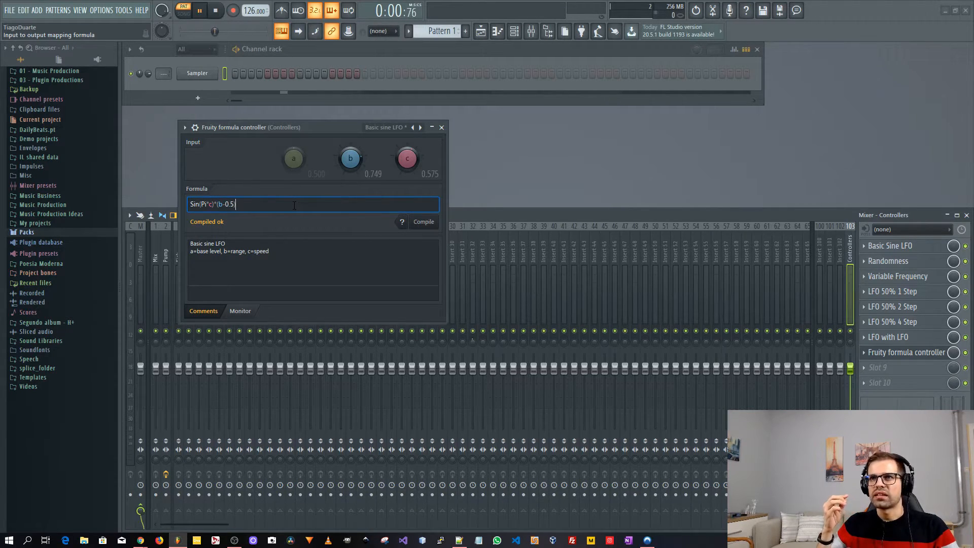
{"action": "type", "text": ")"}
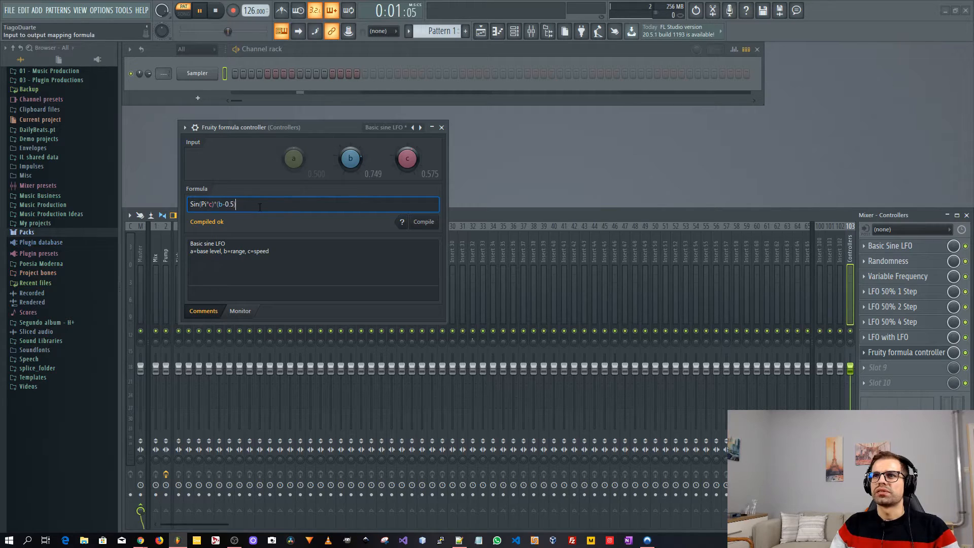
Step: Look through the formula controller's options and remove the controller from slot 8
{"action": "left_click", "coordinate": [185, 127]}
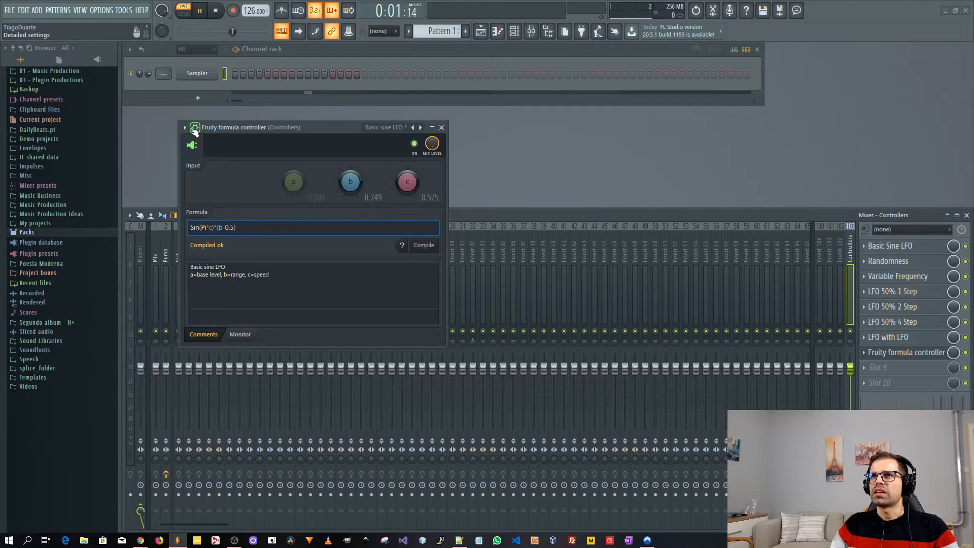
{"action": "left_click", "coordinate": [185, 129]}
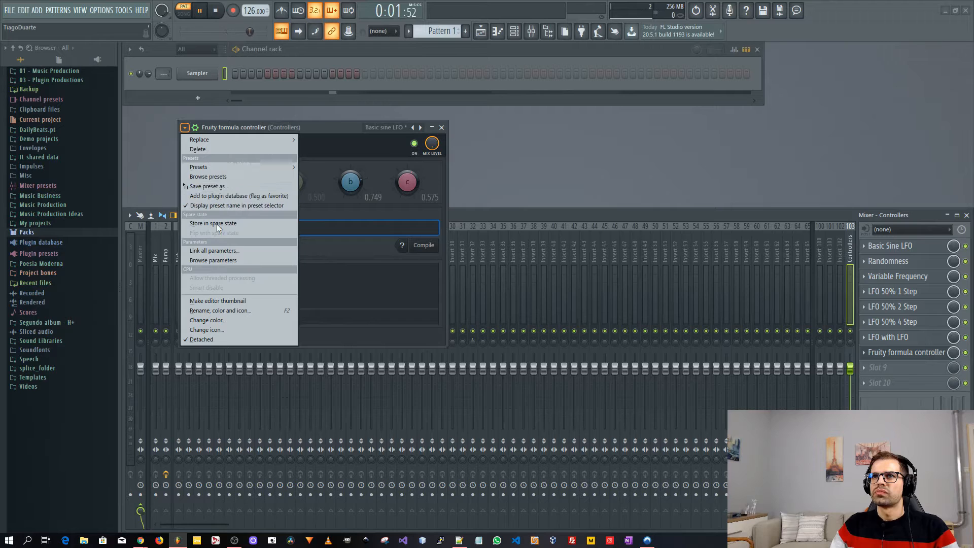
{"action": "left_click", "coordinate": [206, 127]}
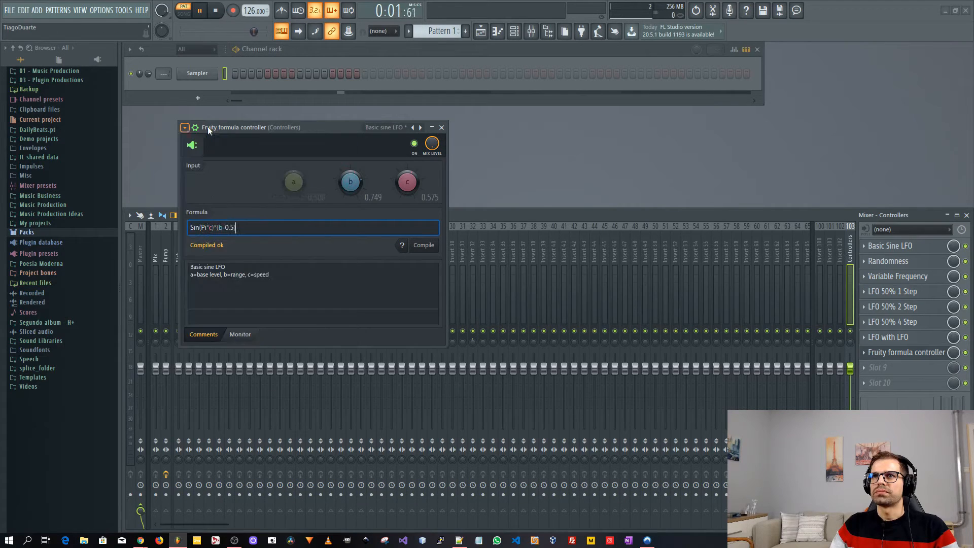
{"action": "right_click", "coordinate": [415, 127]}
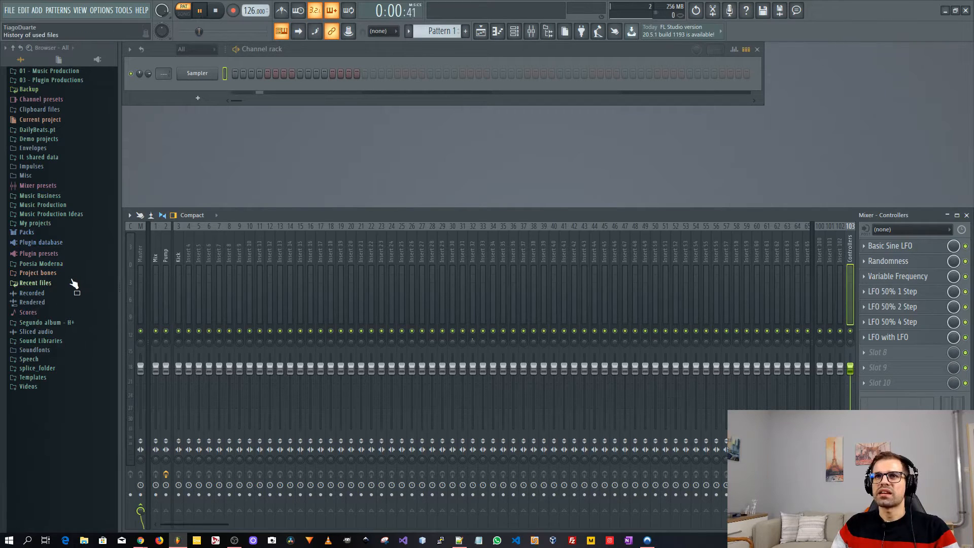
Step: Load the Attack Hat 12 sample from the Drums (ModeAudio) Hi Hats pack into the Sampler channel
{"action": "left_click", "coordinate": [49, 234]}
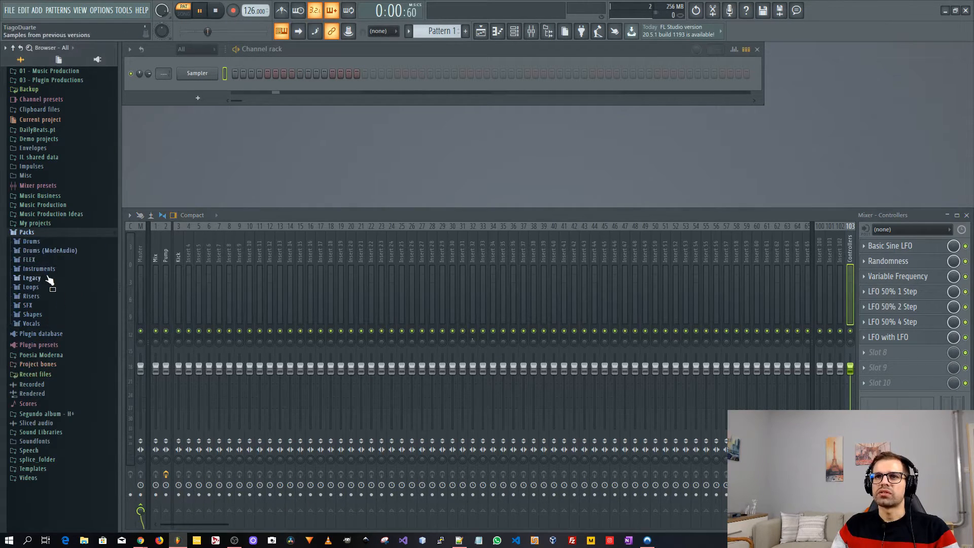
{"action": "left_click", "coordinate": [47, 250]}
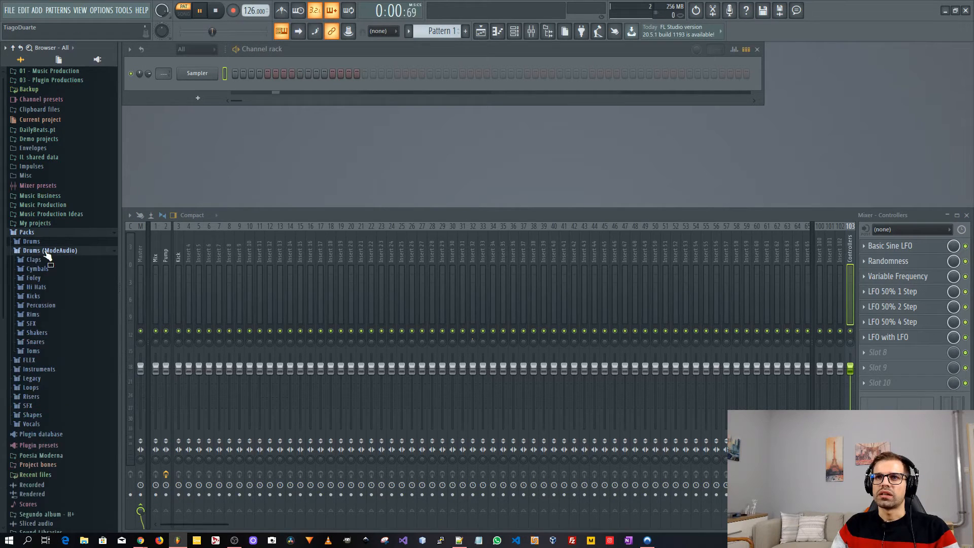
{"action": "left_click", "coordinate": [38, 288]}
{"action": "left_click", "coordinate": [44, 336]}
{"action": "left_click_drag", "start_coordinate": [46, 343], "coordinate": [198, 74]}
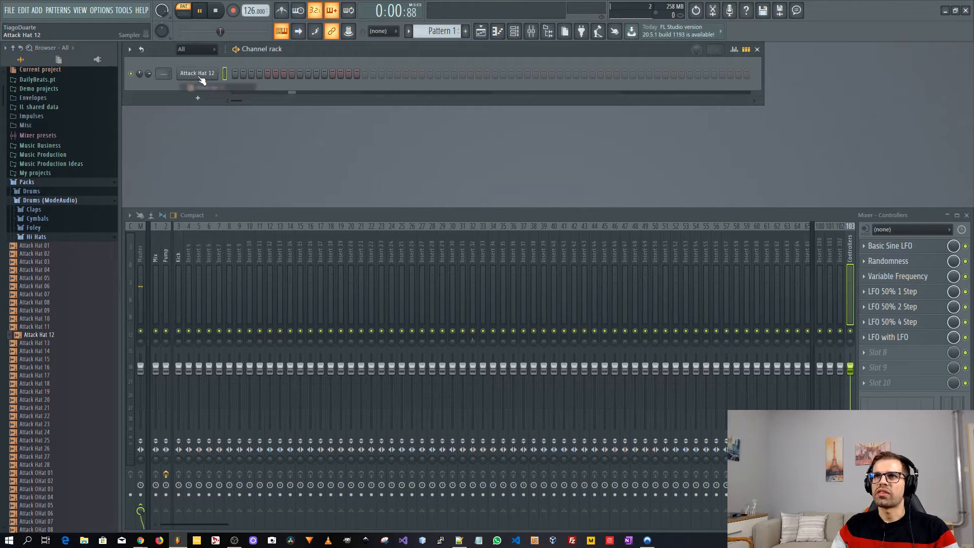
{"action": "left_click", "coordinate": [198, 74]}
{"action": "left_click", "coordinate": [198, 74]}
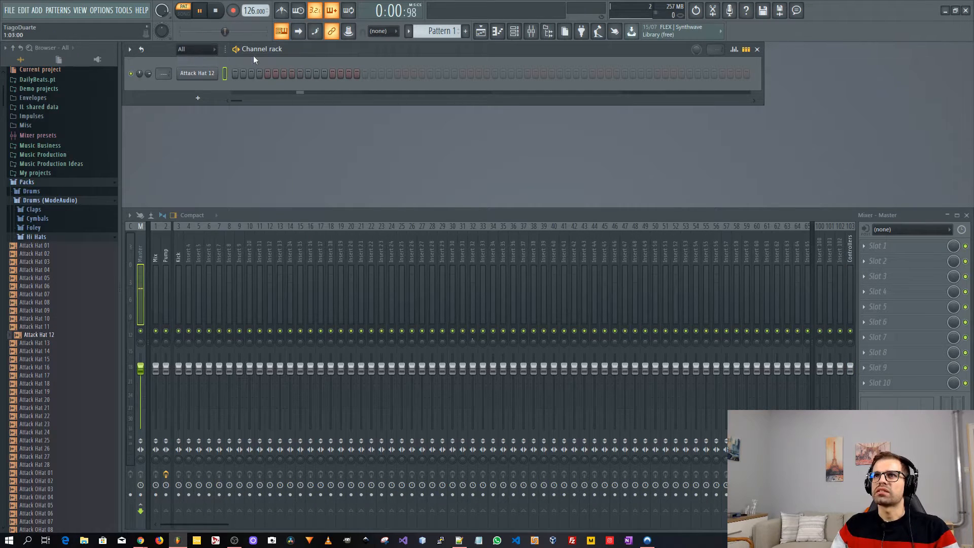
Step: Try an Attack Hat 12 hit on step 3, clear it again and stop playback
{"action": "left_click", "coordinate": [252, 73]}
{"action": "left_click", "coordinate": [292, 74]}
{"action": "left_click", "coordinate": [292, 74]}
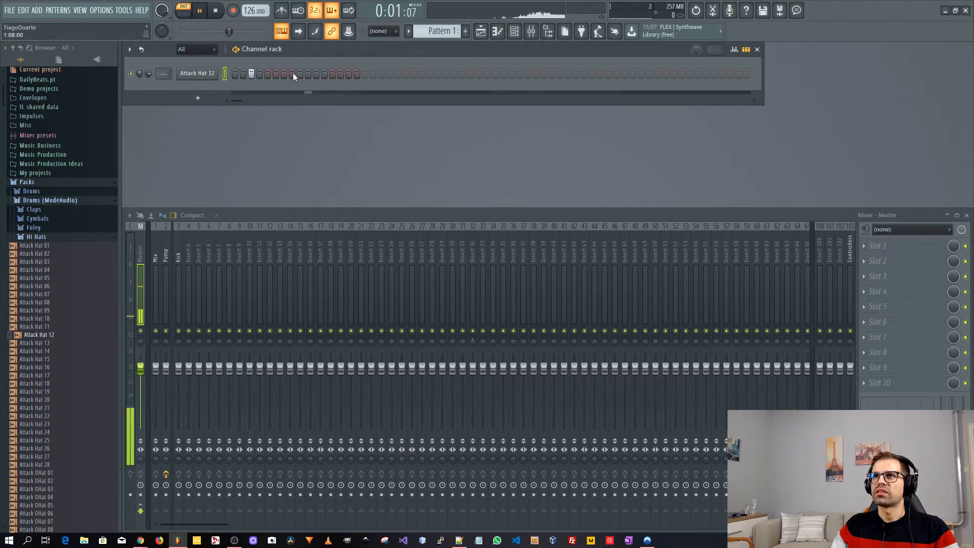
{"action": "left_click", "coordinate": [251, 73]}
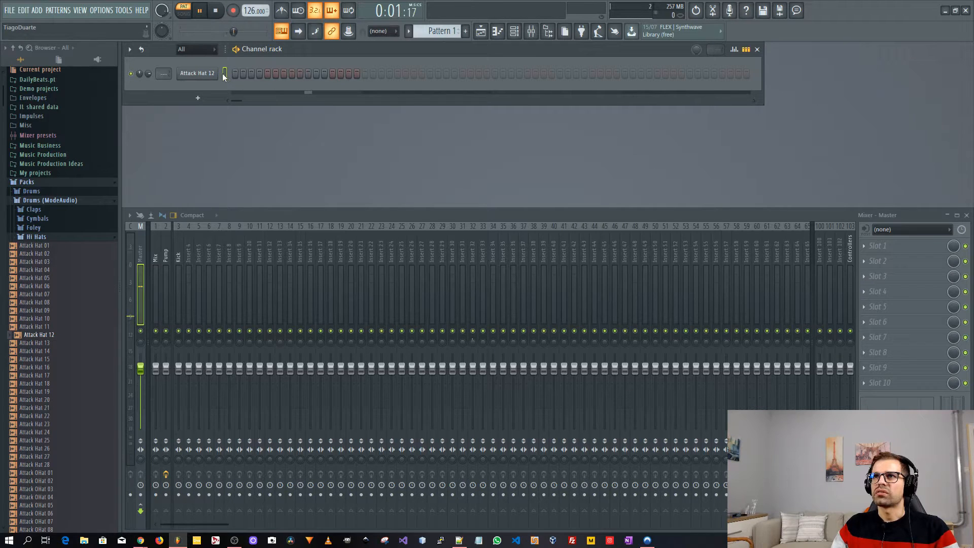
{"action": "key", "text": "space"}
Step: Add the Attack Kick 04 sample from the Drums (ModeAudio) Kicks pack as a new channel
{"action": "scroll", "coordinate": [48, 238], "scroll_direction": "down", "scroll_amount": 5}
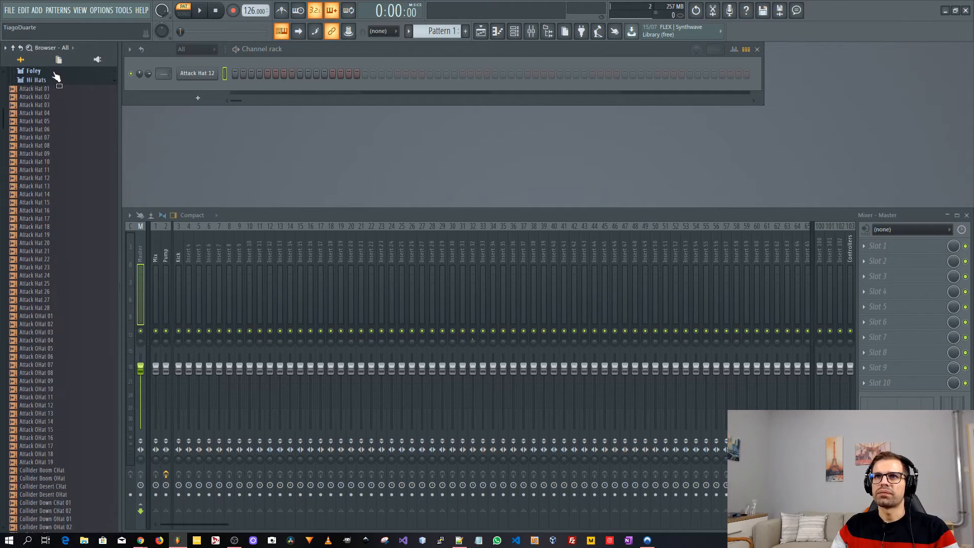
{"action": "left_click", "coordinate": [51, 80]}
{"action": "left_click", "coordinate": [44, 245]}
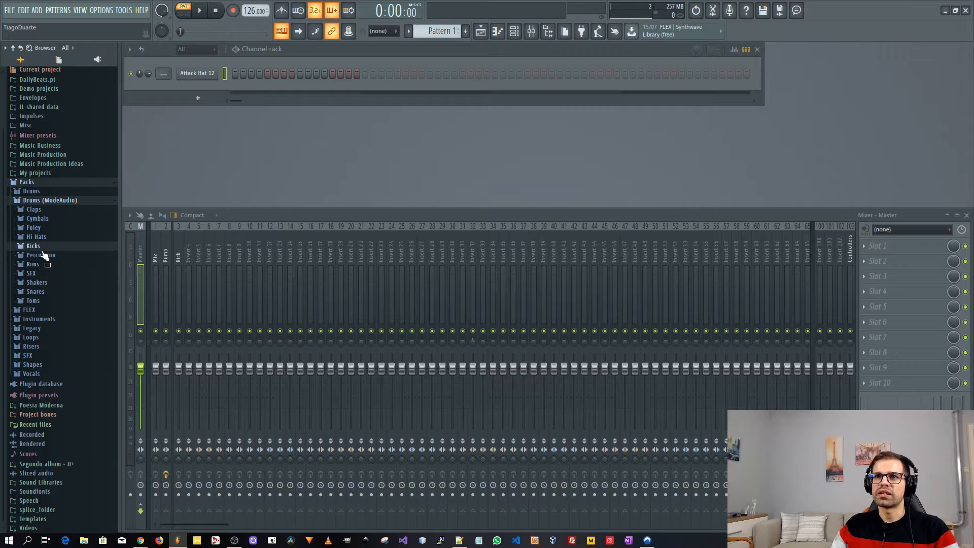
{"action": "left_click", "coordinate": [48, 279]}
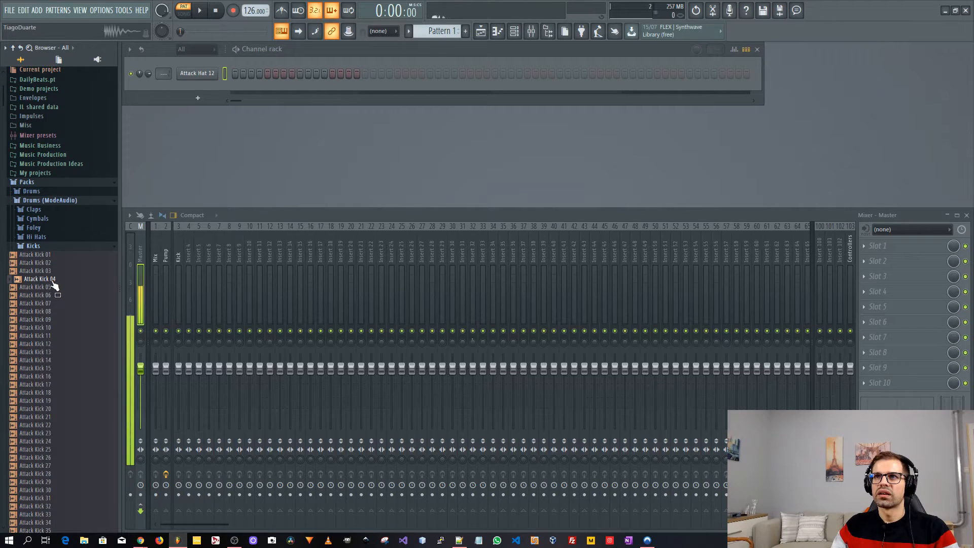
{"action": "left_click_drag", "start_coordinate": [51, 282], "coordinate": [208, 86]}
Step: Fill the Attack Kick 04 channel with a hit every 4 steps
{"action": "right_click", "coordinate": [214, 89]}
{"action": "mouse_move", "coordinate": [278, 111]}
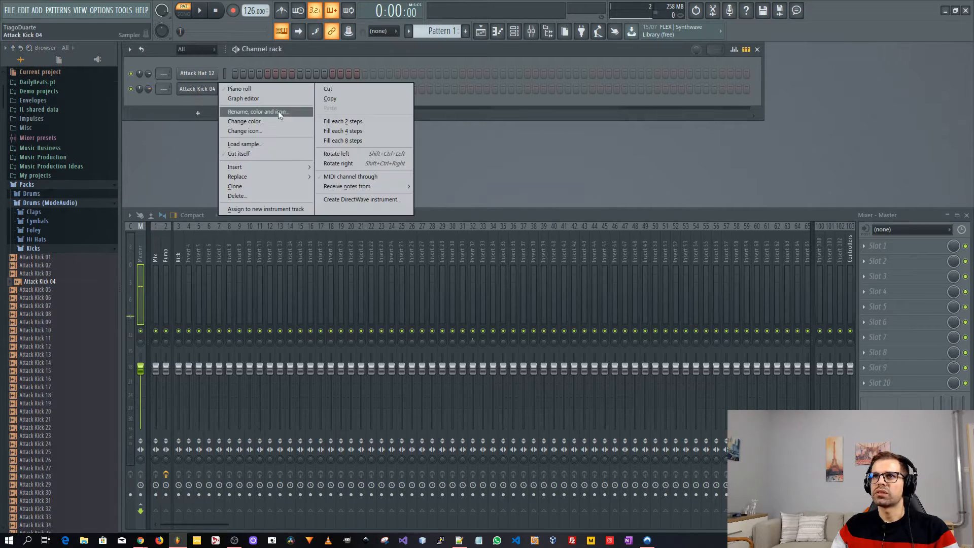
{"action": "left_click", "coordinate": [357, 129]}
Step: Start playback and add Attack Hat 12 hits on steps 3, 7, 11 and 15
{"action": "key", "text": "space"}
{"action": "left_click", "coordinate": [251, 73]}
{"action": "left_click", "coordinate": [284, 73]}
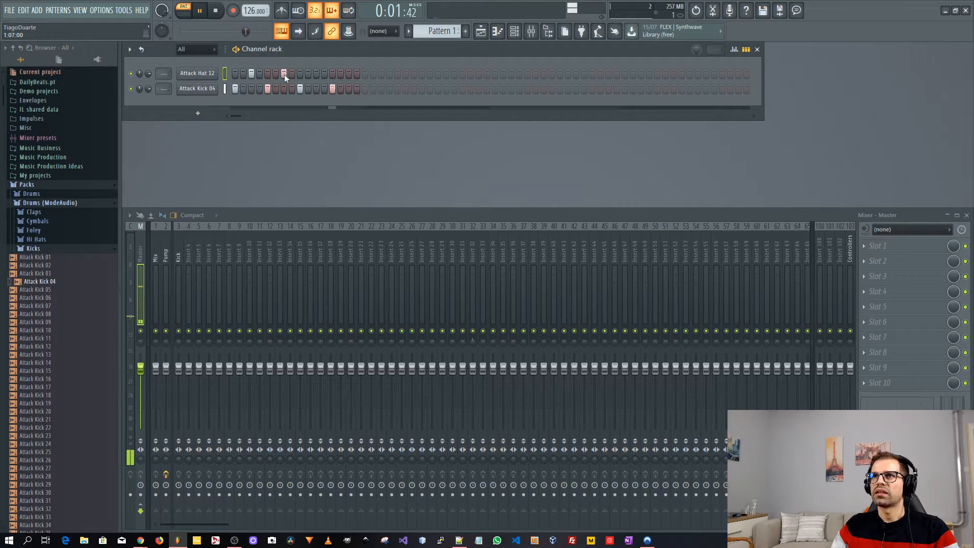
{"action": "left_click", "coordinate": [349, 74]}
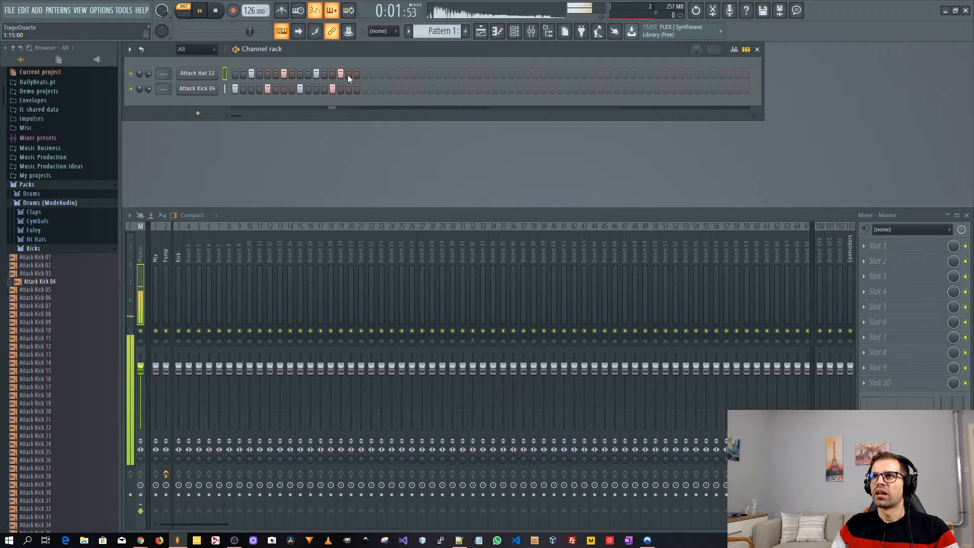
Step: Enable the Attack Hat 12 volume envelope with attack, hold and sustain at minimum and a short decay
{"action": "left_click", "coordinate": [195, 74]}
{"action": "left_click_drag", "start_coordinate": [229, 72], "coordinate": [392, 171]}
{"action": "left_click", "coordinate": [207, 170]}
{"action": "left_click_drag", "start_coordinate": [207, 269], "coordinate": [207, 302]}
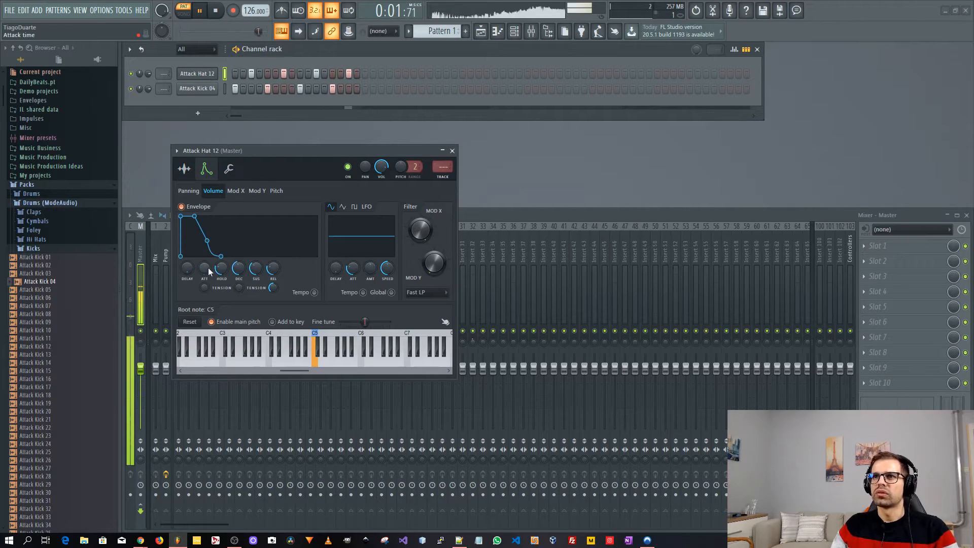
{"action": "left_click_drag", "start_coordinate": [226, 269], "coordinate": [257, 310]}
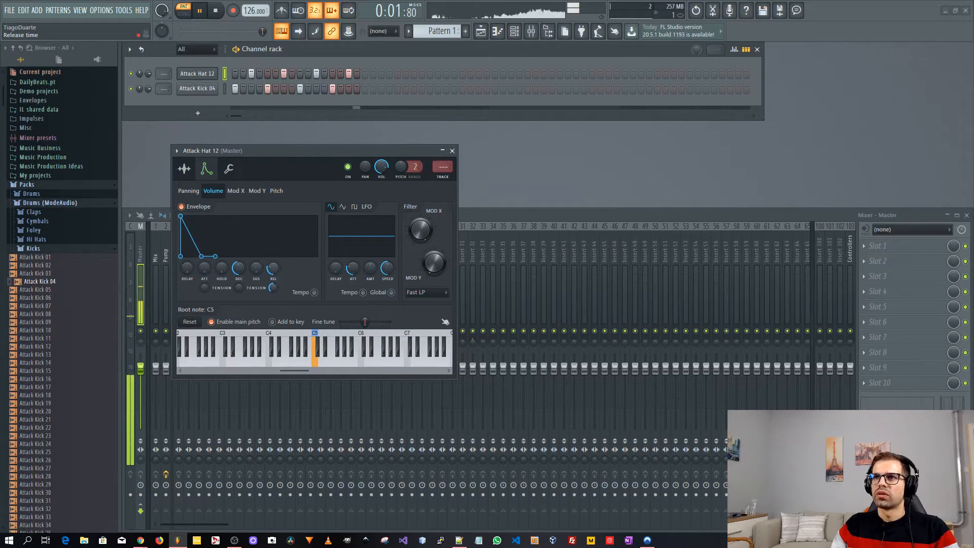
{"action": "left_click_drag", "start_coordinate": [238, 269], "coordinate": [239, 289]}
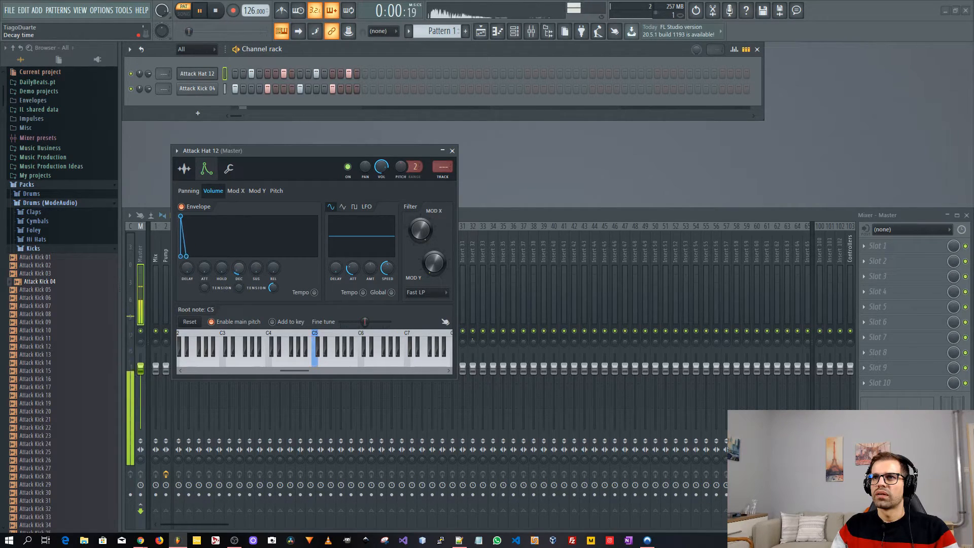
{"action": "right_click", "coordinate": [239, 269]}
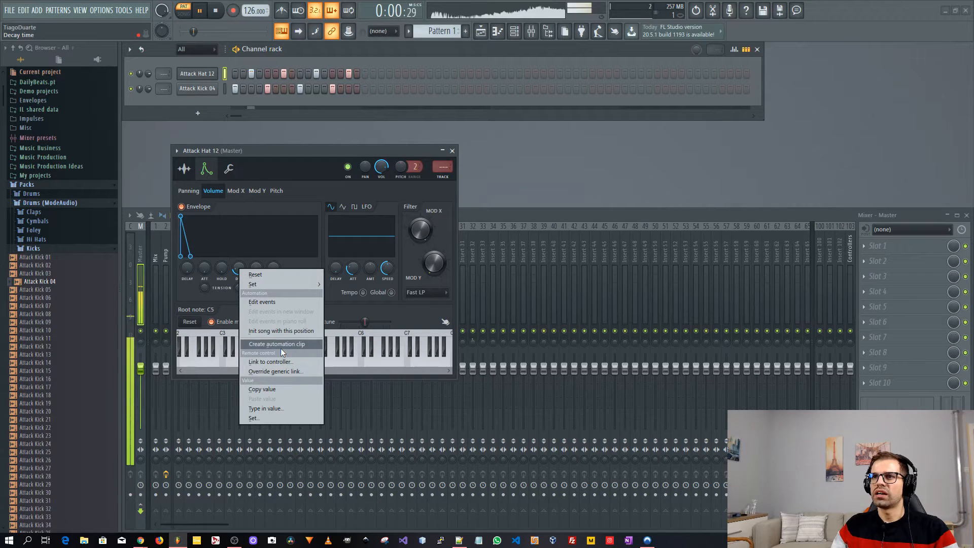
{"action": "left_click", "coordinate": [281, 361]}
{"action": "left_click", "coordinate": [486, 246]}
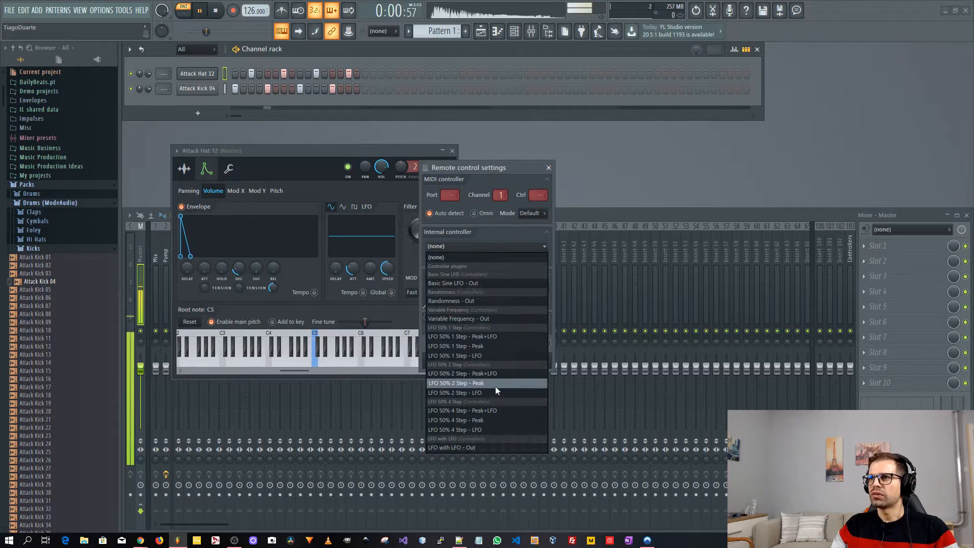
{"action": "left_click", "coordinate": [474, 301]}
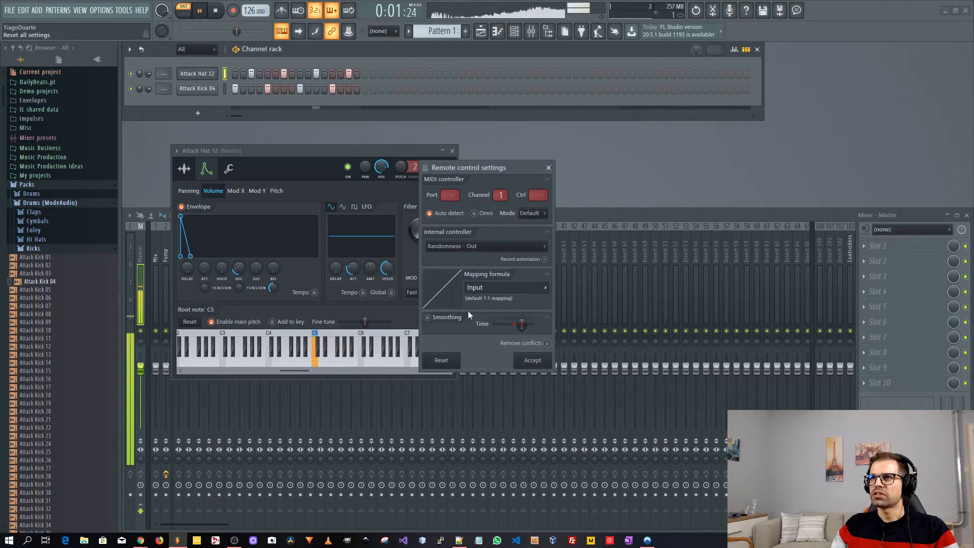
{"action": "left_click", "coordinate": [549, 168]}
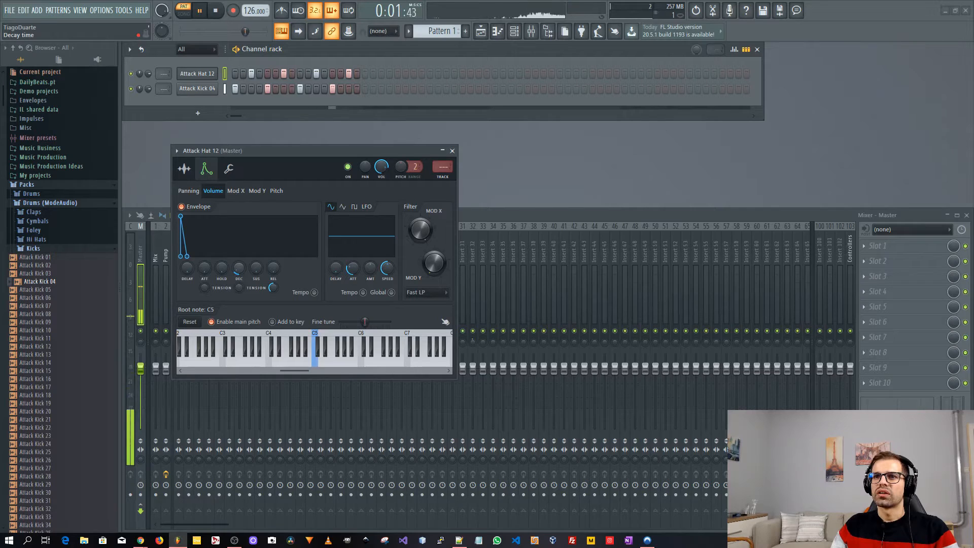
Step: Copy the hat envelope's decay time value and check its percentage
{"action": "right_click", "coordinate": [239, 267]}
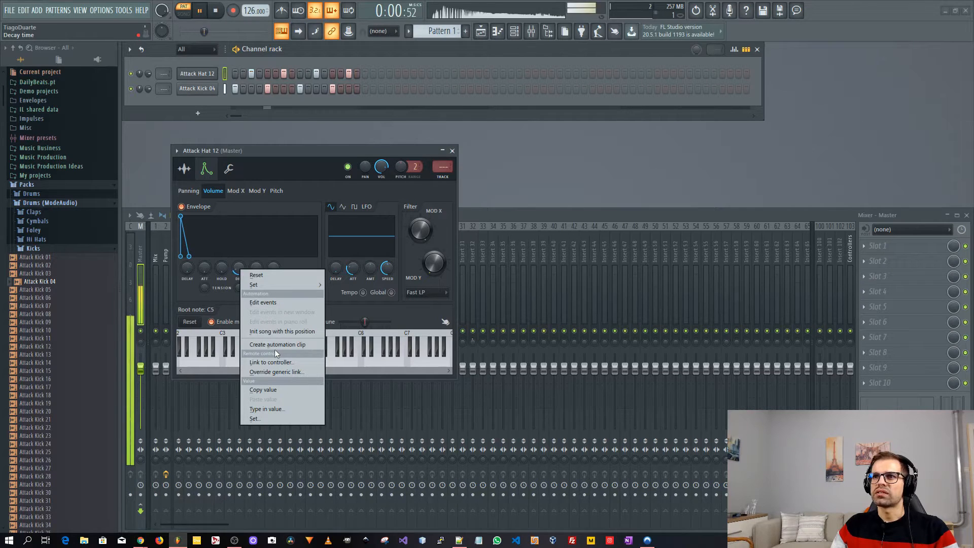
{"action": "left_click", "coordinate": [285, 388]}
{"action": "right_click", "coordinate": [240, 268]}
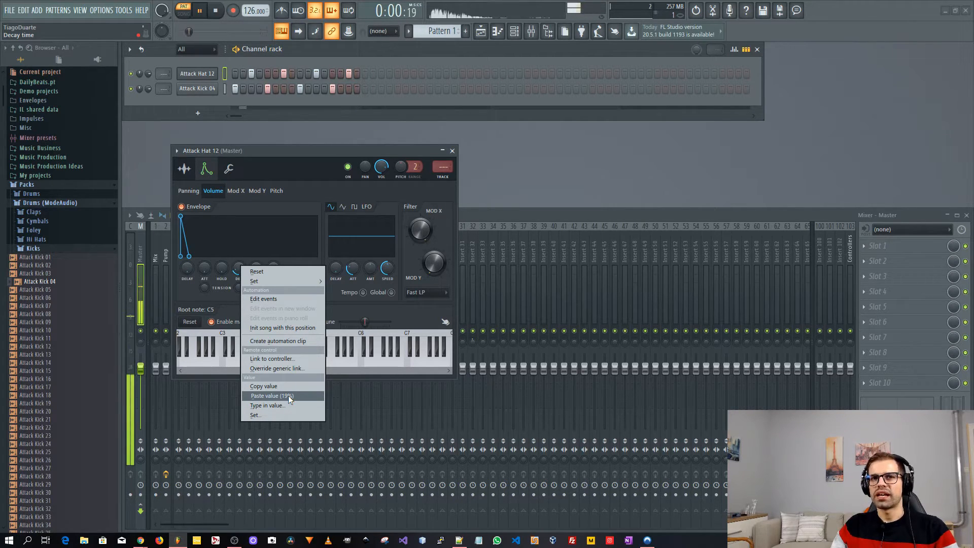
{"action": "left_click", "coordinate": [217, 301]}
Step: Link the hat envelope's decay time to the Randomness - Out controller with the mapping formula 0.10 + Input*.1
{"action": "right_click", "coordinate": [237, 268]}
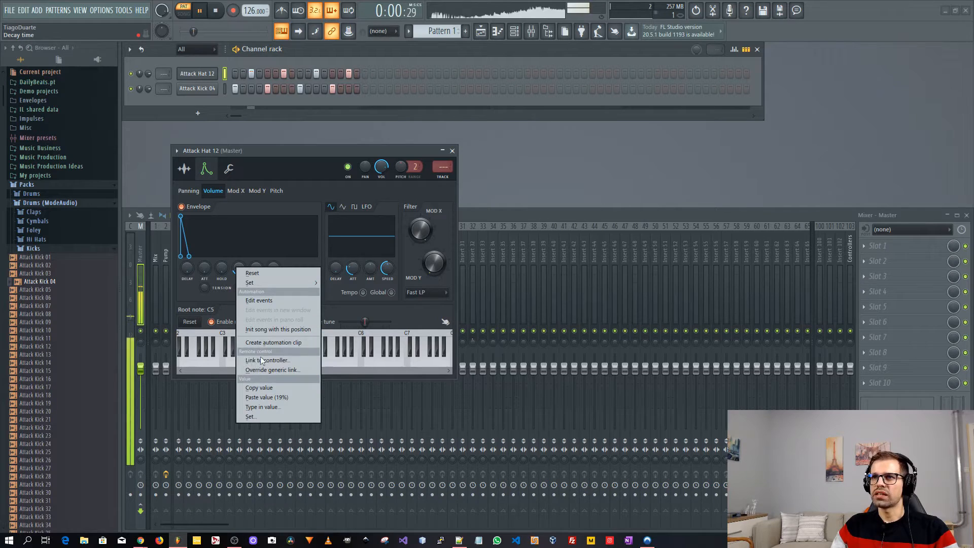
{"action": "left_click", "coordinate": [283, 361]}
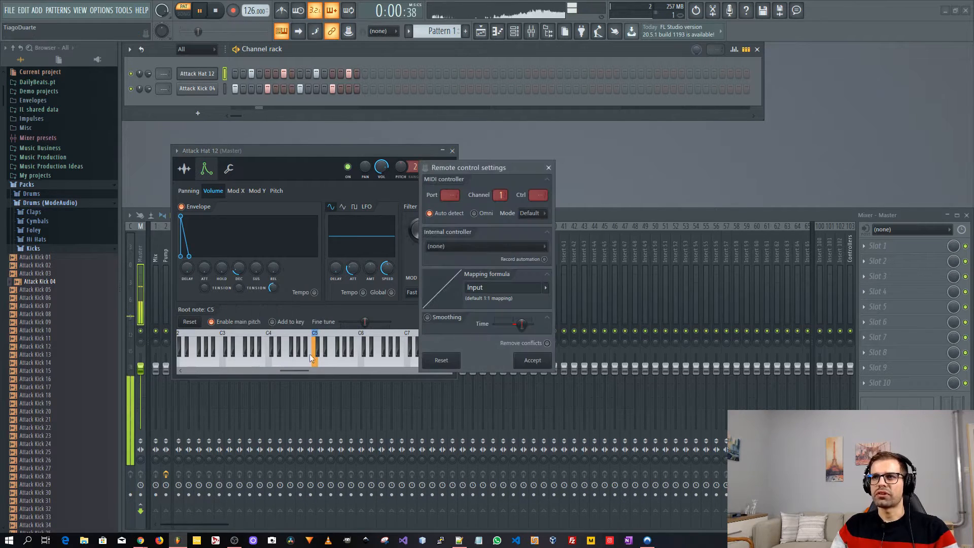
{"action": "left_click", "coordinate": [497, 249]}
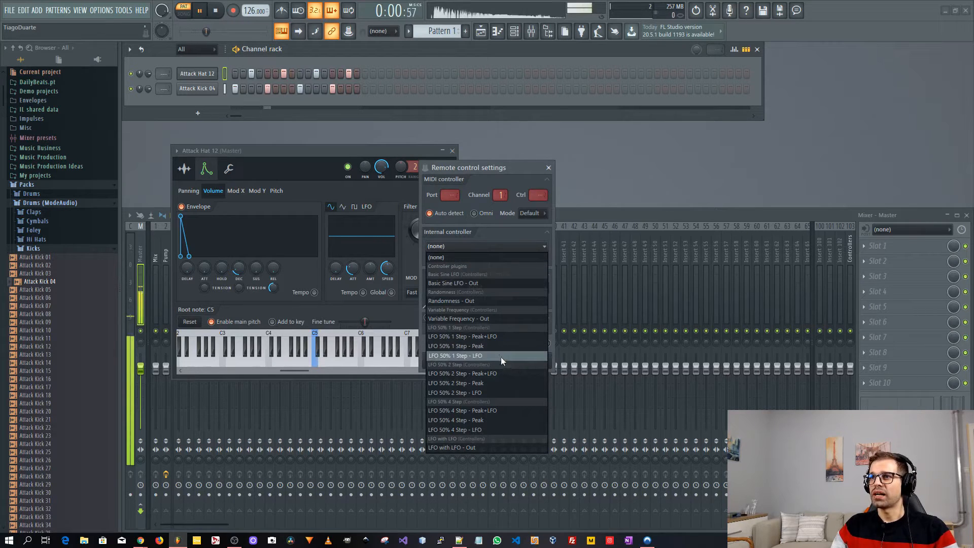
{"action": "left_click", "coordinate": [480, 301]}
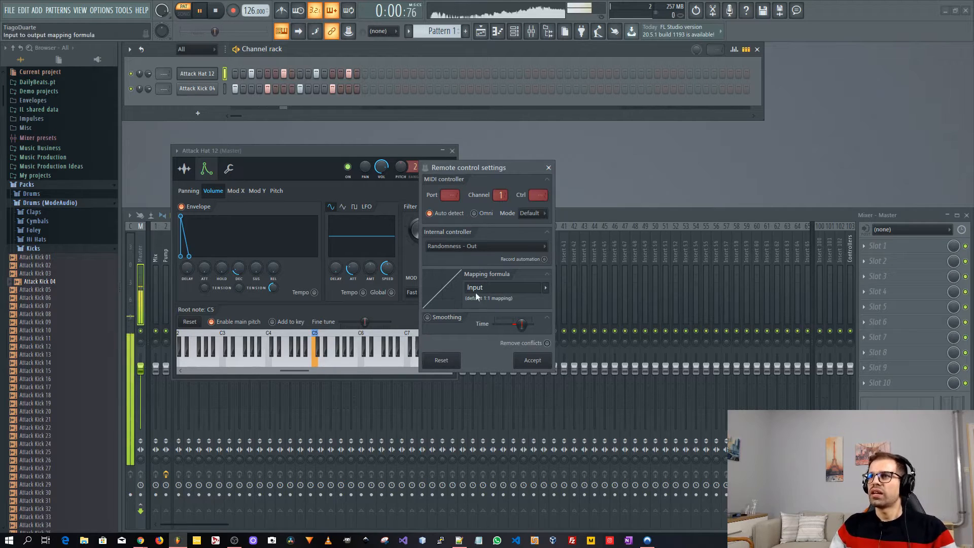
{"action": "left_click", "coordinate": [467, 287]}
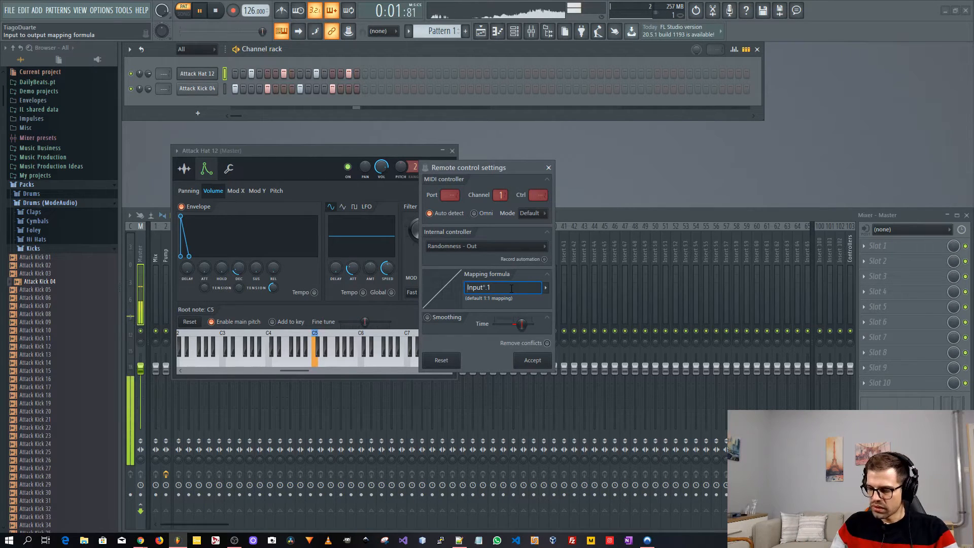
{"action": "type", "text": "."}
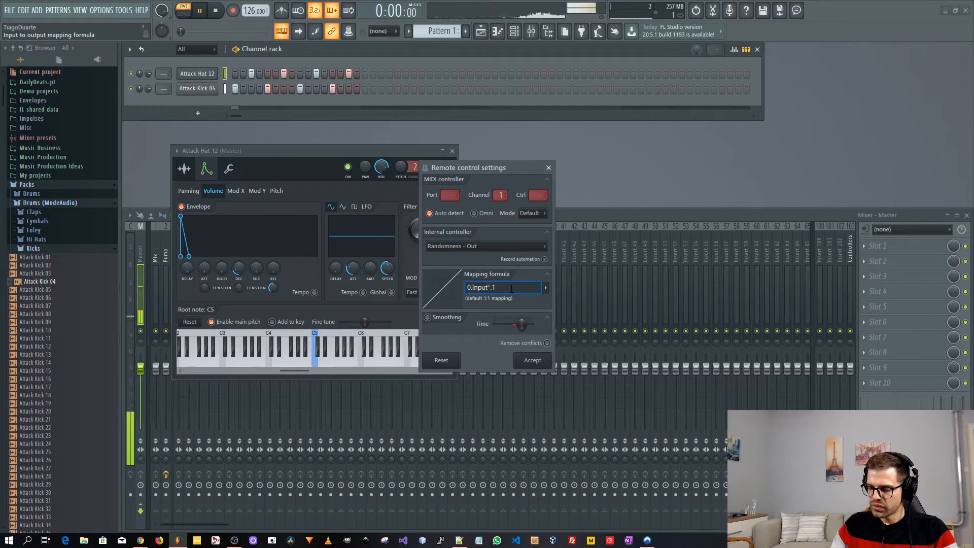
{"action": "type", "text": "10"}
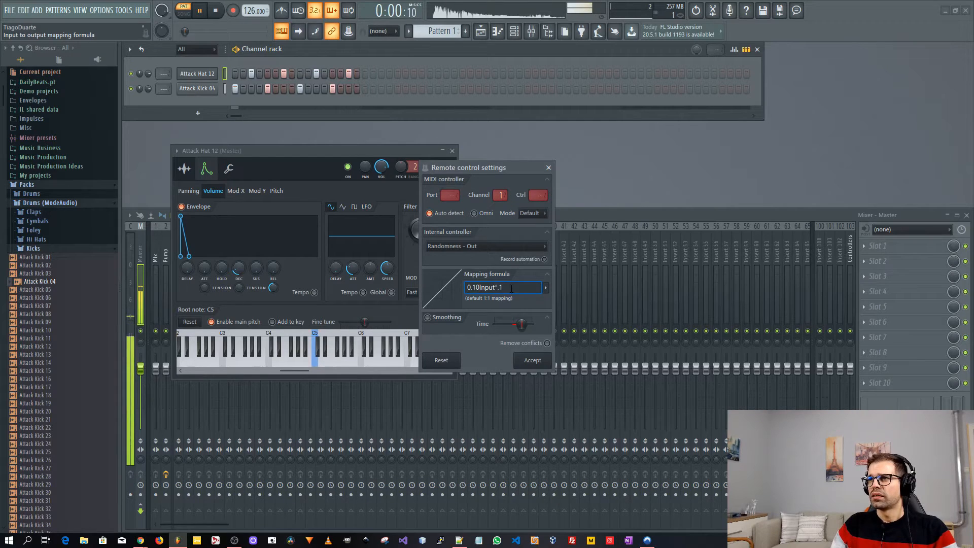
{"action": "type", "text": " +"}
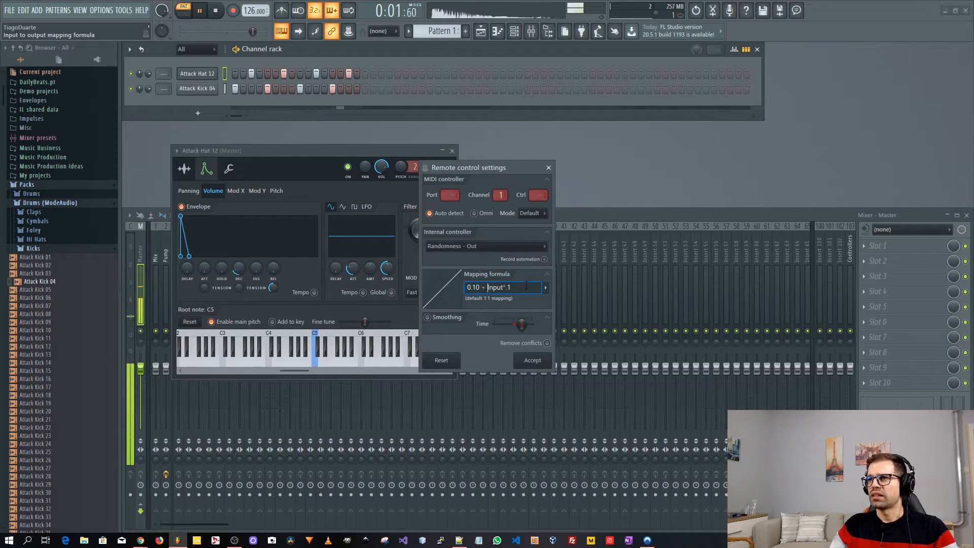
{"action": "left_click", "coordinate": [533, 360]}
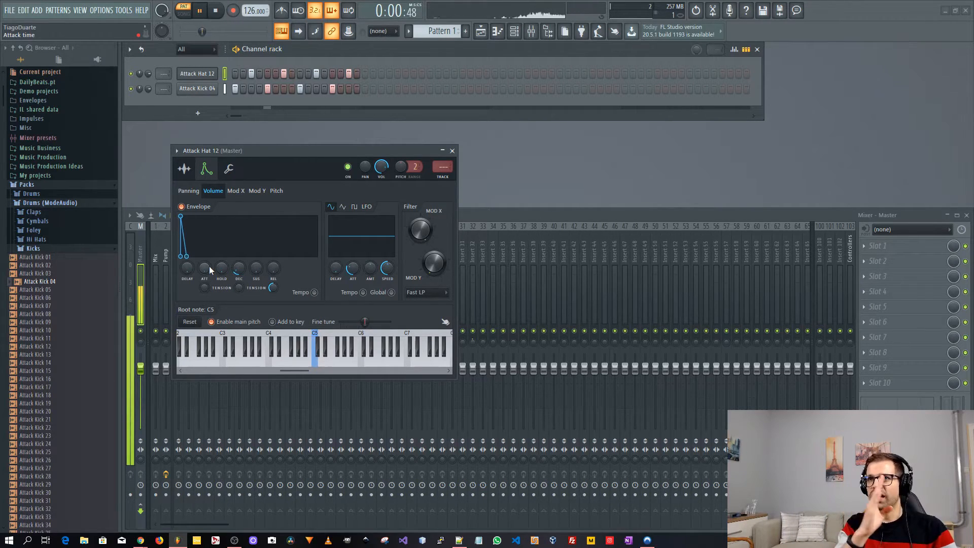
Step: Change the decay link's mapping formula to 0.10 + Input*.2 and compare the hat with its volume envelope off and on
{"action": "right_click", "coordinate": [238, 269]}
{"action": "left_click", "coordinate": [287, 361]}
{"action": "left_click", "coordinate": [533, 295]}
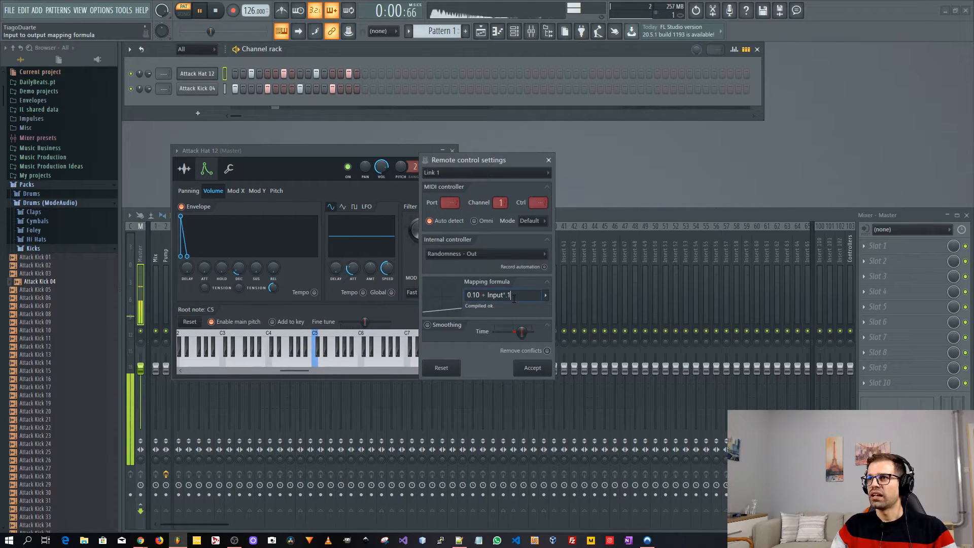
{"action": "key", "text": "BackSpace"}
{"action": "type", "text": "2"}
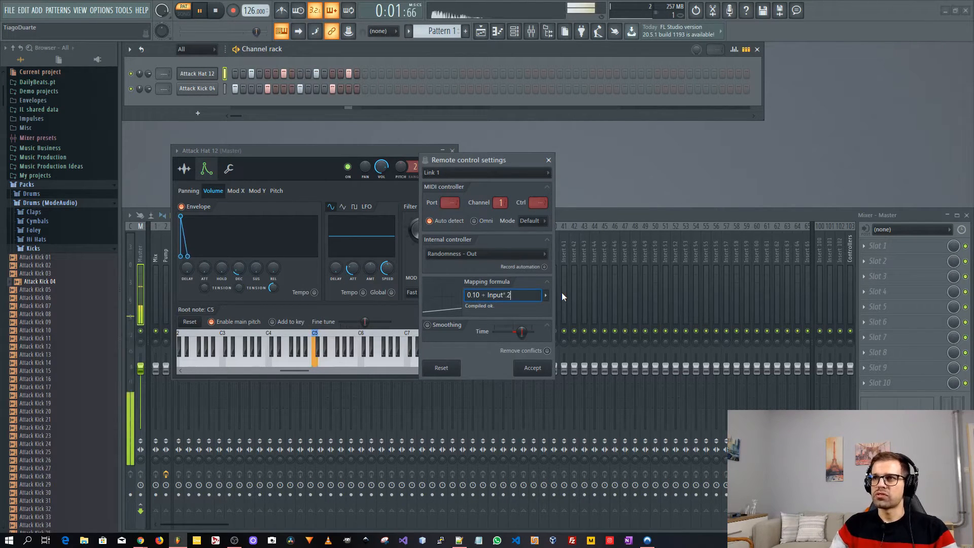
{"action": "left_click", "coordinate": [532, 368]}
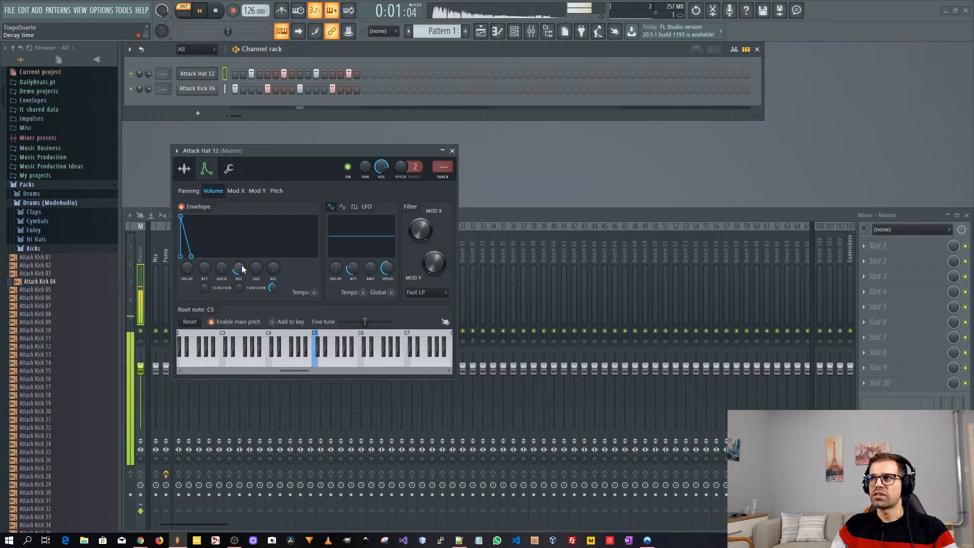
{"action": "left_click", "coordinate": [181, 206]}
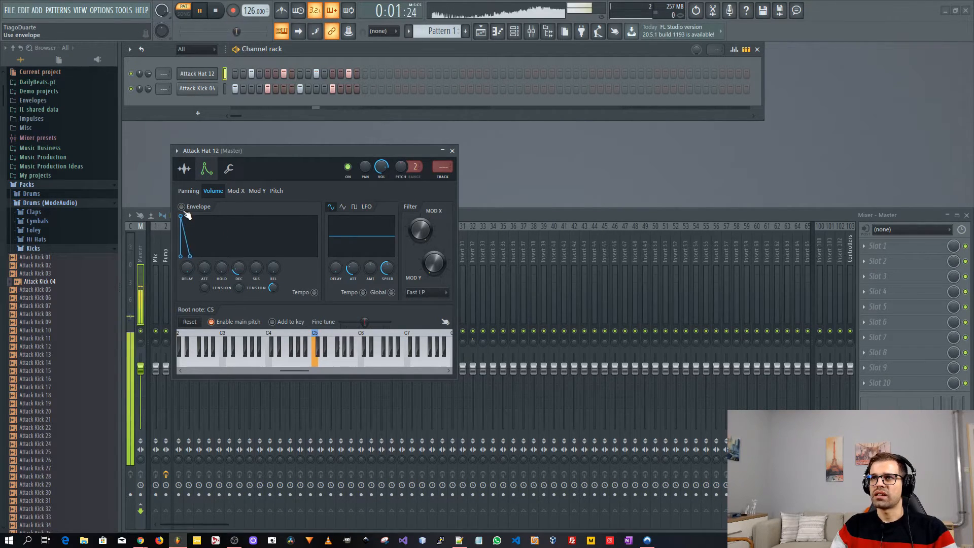
{"action": "left_click", "coordinate": [183, 209]}
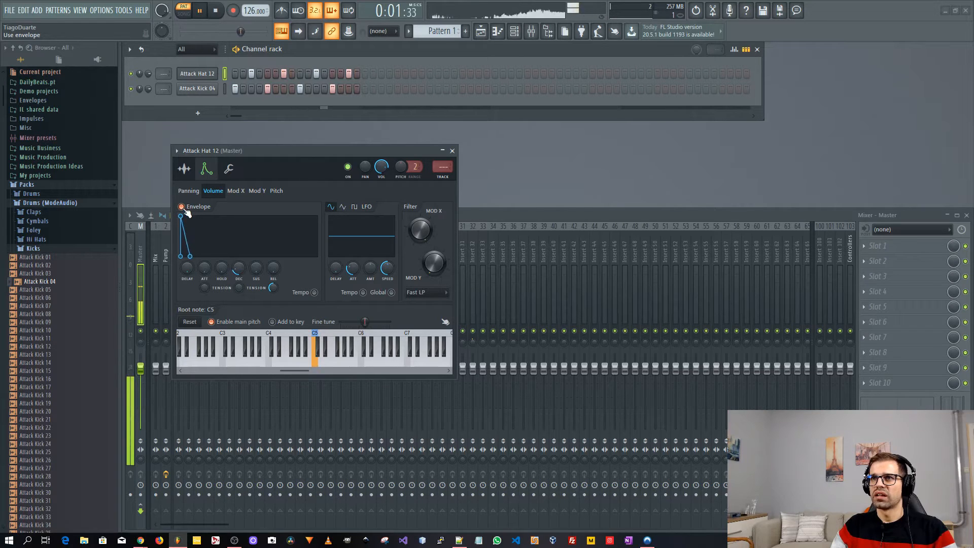
Step: Switch the decay link's internal controller to LFO 50% 2 Step - LFO
{"action": "right_click", "coordinate": [238, 267]}
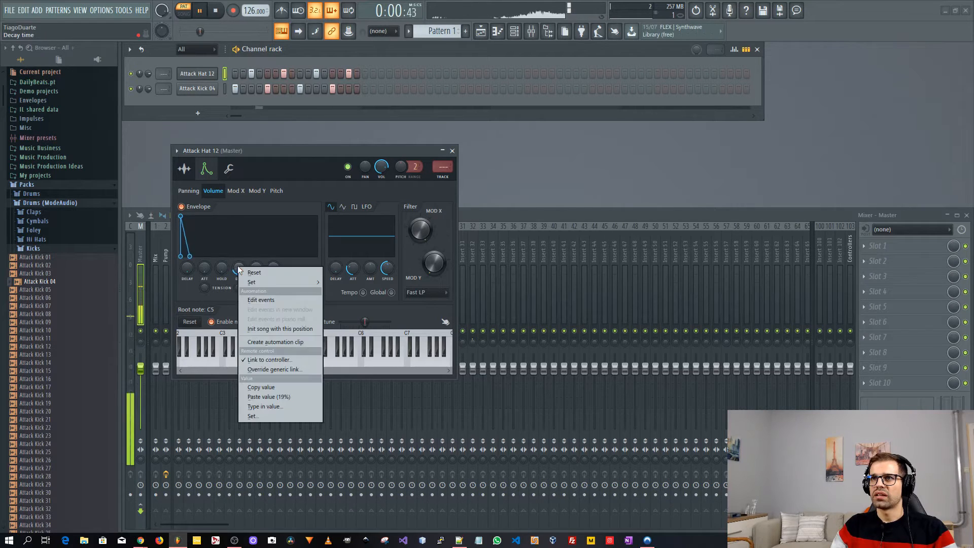
{"action": "left_click", "coordinate": [285, 362]}
{"action": "left_click", "coordinate": [538, 254]}
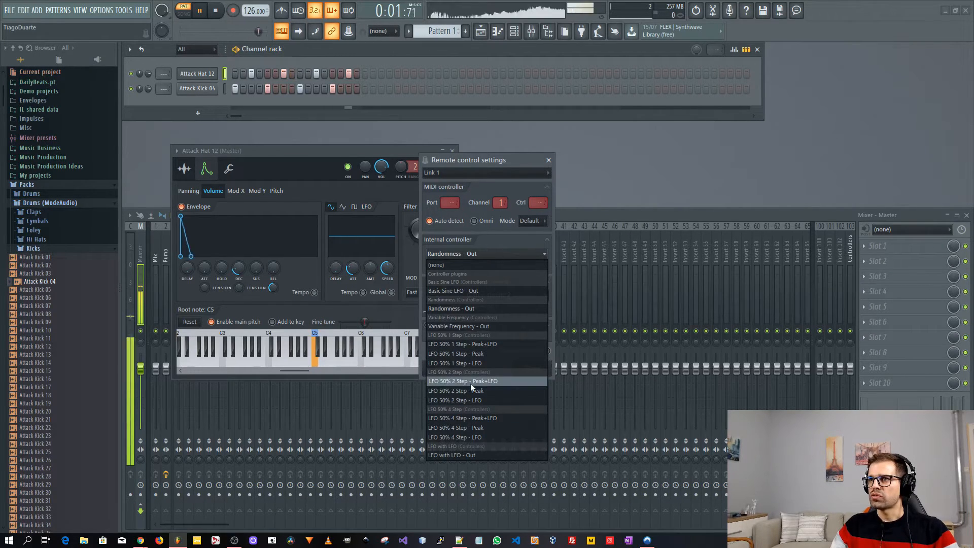
{"action": "left_click", "coordinate": [480, 400]}
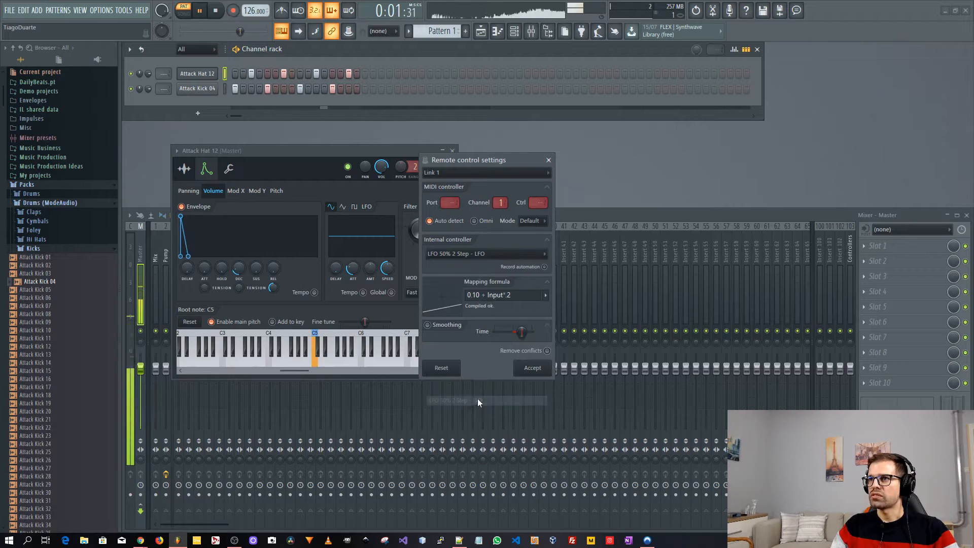
{"action": "left_click", "coordinate": [527, 367]}
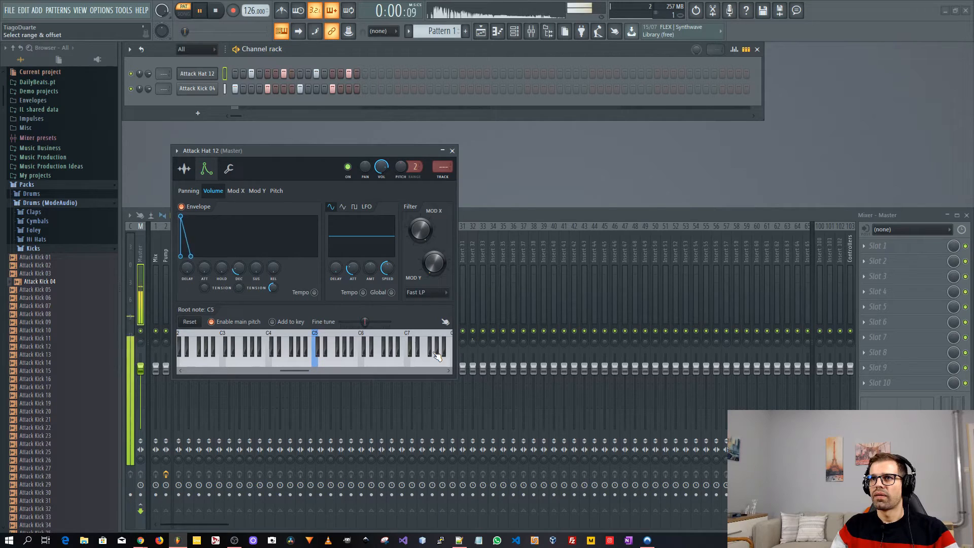
Step: Change the decay link's mapping formula to 0.05 + Input*.2
{"action": "right_click", "coordinate": [240, 268]}
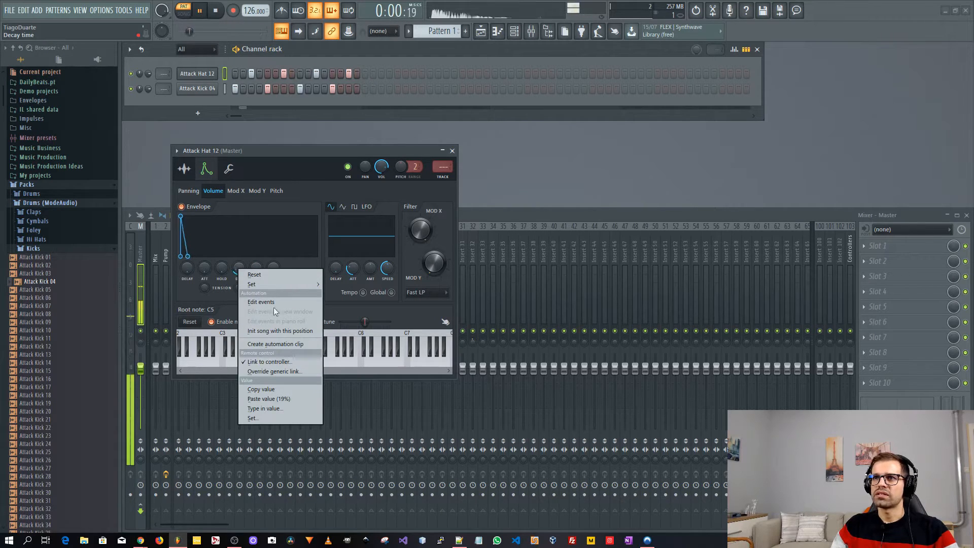
{"action": "left_click", "coordinate": [282, 361]}
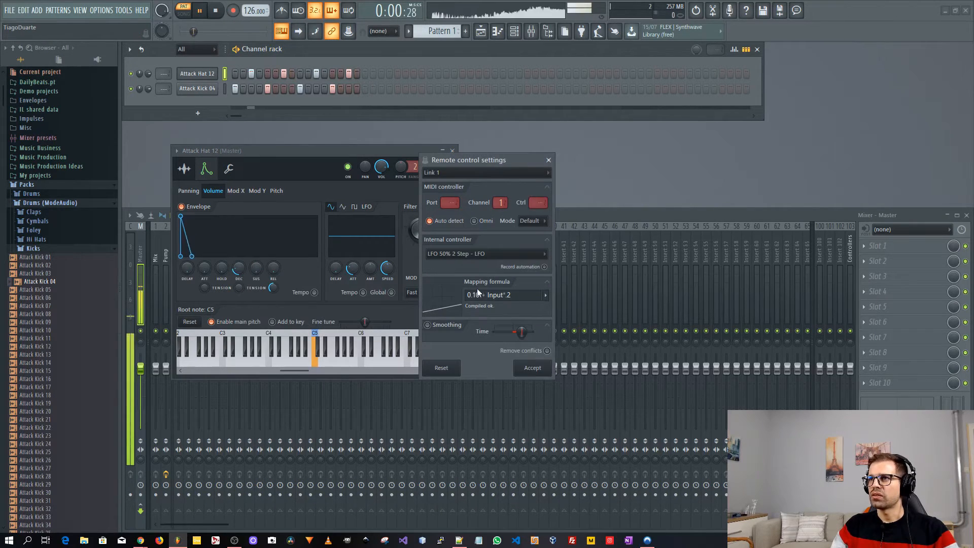
{"action": "left_click_drag", "start_coordinate": [480, 296], "coordinate": [473, 295]}
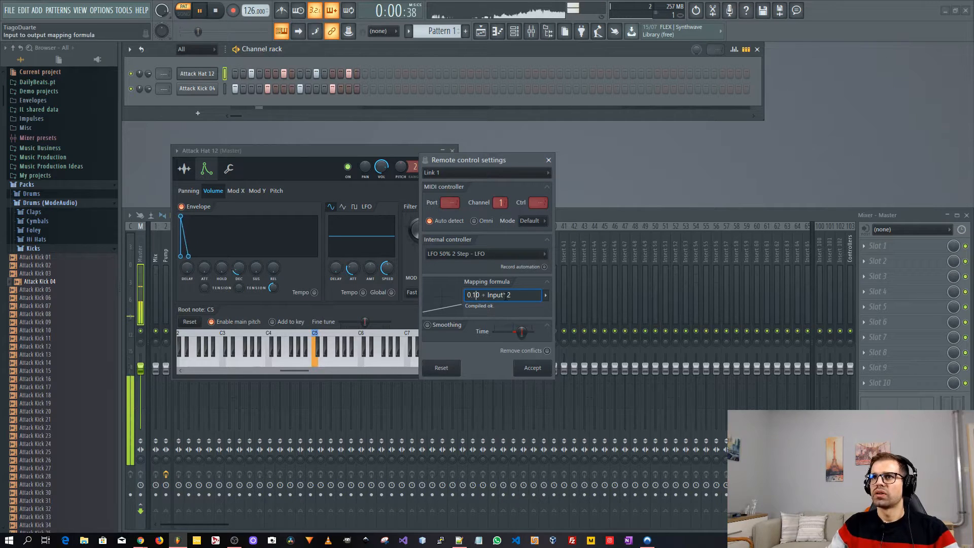
{"action": "key", "text": "BackSpace"}
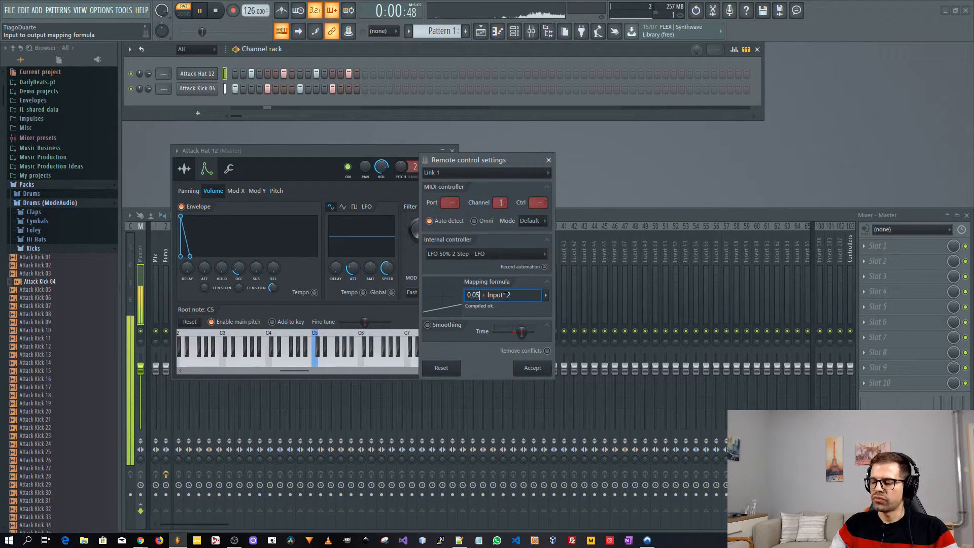
{"action": "left_click", "coordinate": [532, 368]}
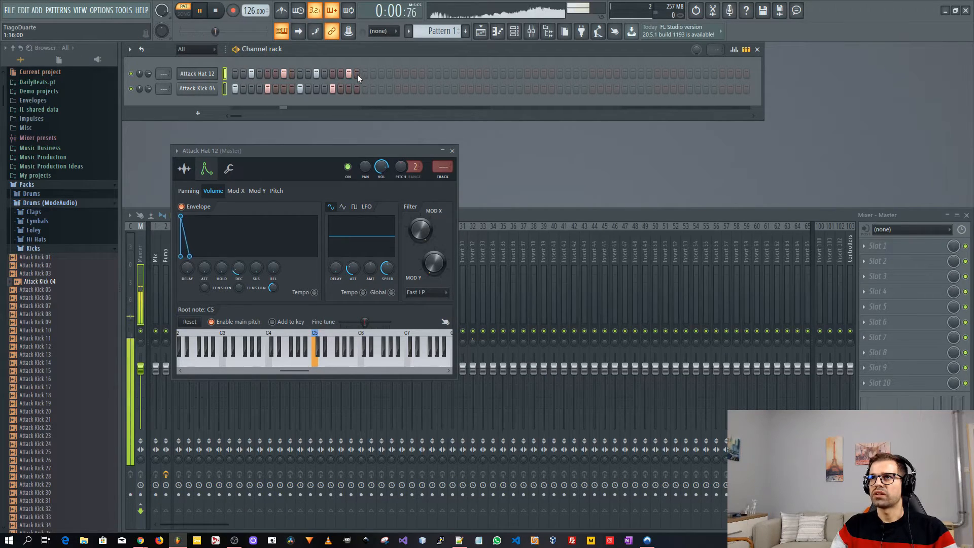
Step: Fill all 16 steps of the Attack Hat 12 channel with hits
{"action": "left_click_drag", "start_coordinate": [357, 74], "coordinate": [203, 71]}
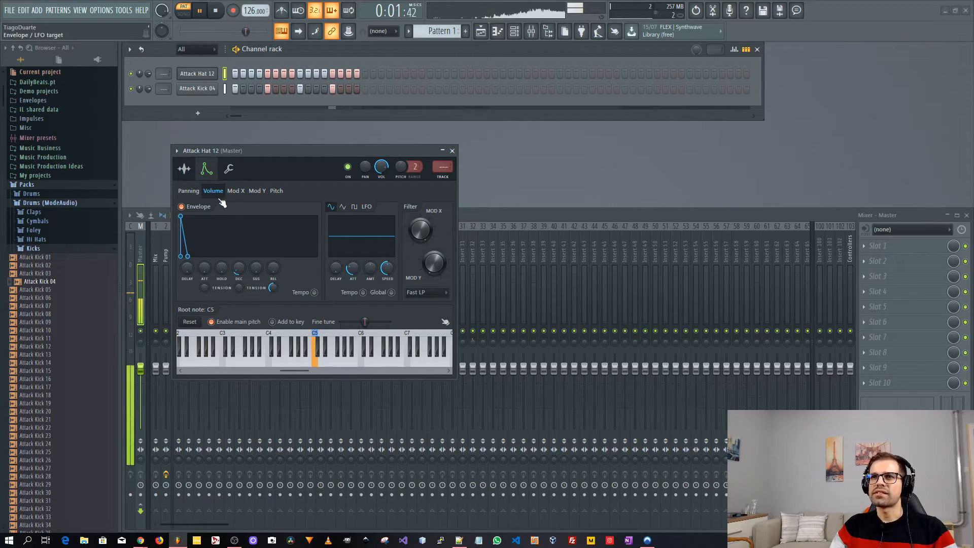
Step: Switch the hat decay link's internal controller to Randomness - Out and listen to the pattern
{"action": "right_click", "coordinate": [243, 276]}
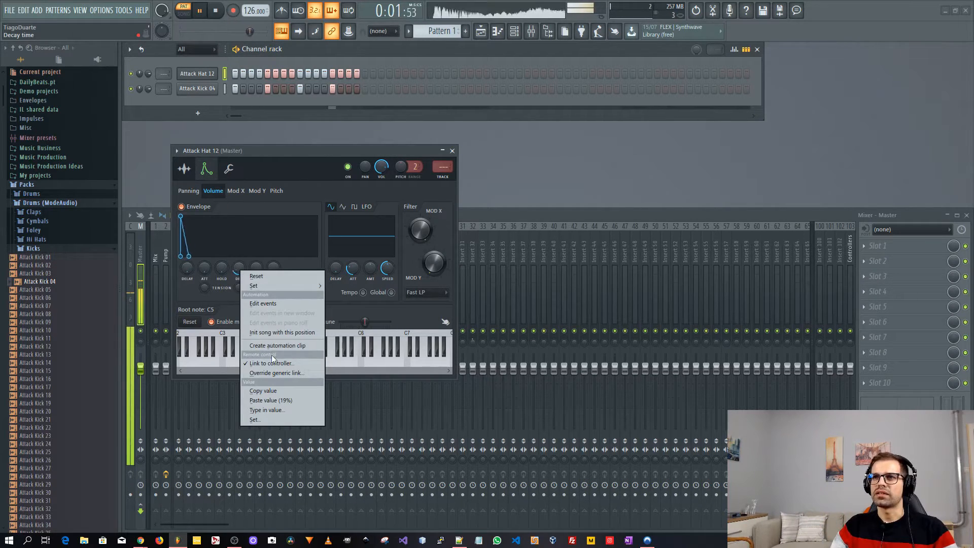
{"action": "left_click", "coordinate": [285, 364]}
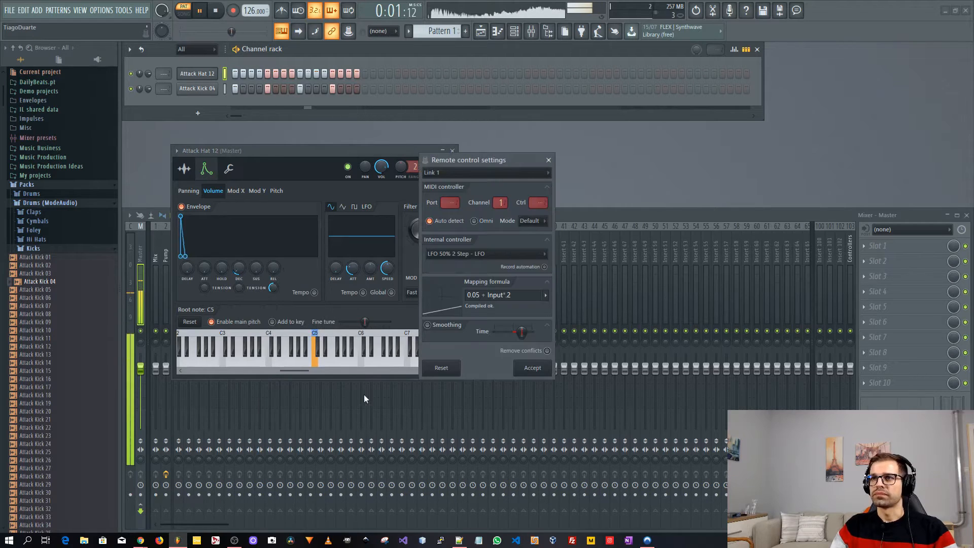
{"action": "left_click", "coordinate": [489, 256]}
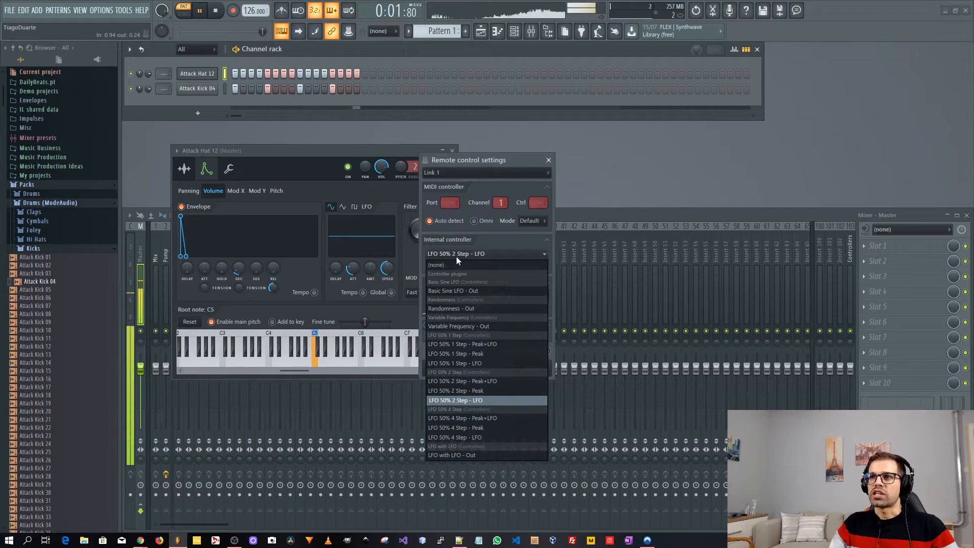
{"action": "left_click", "coordinate": [461, 309]}
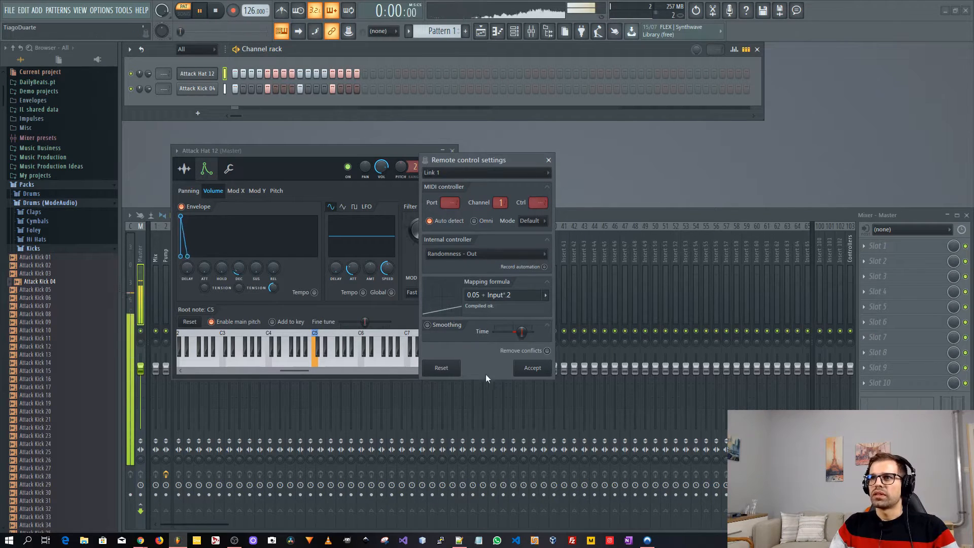
{"action": "left_click", "coordinate": [533, 367]}
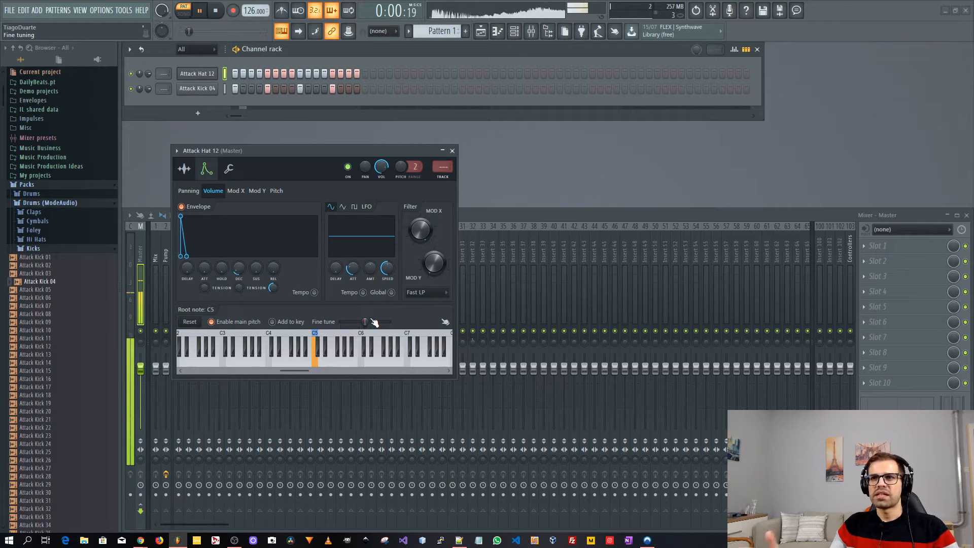
{"action": "key", "text": "space"}
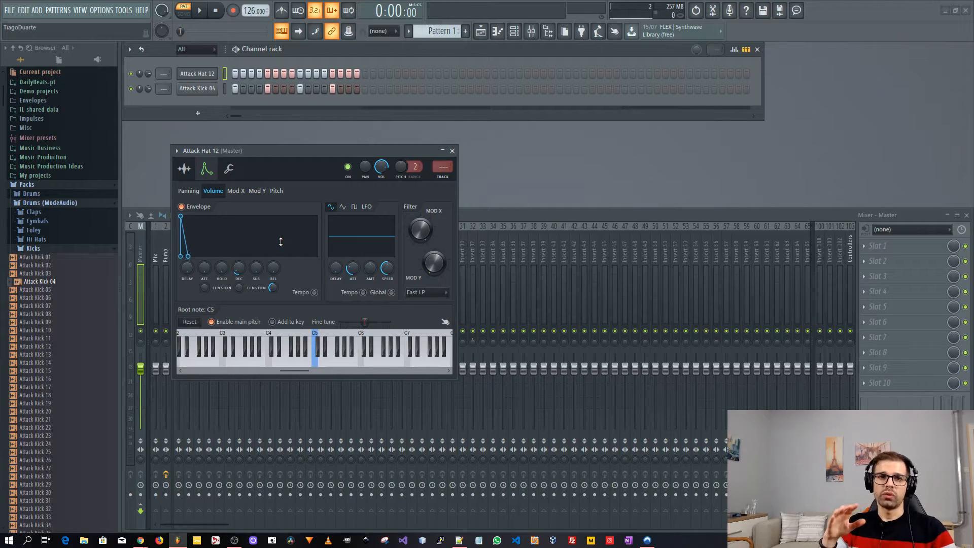
{"action": "left_click_drag", "start_coordinate": [281, 242], "coordinate": [281, 241]}
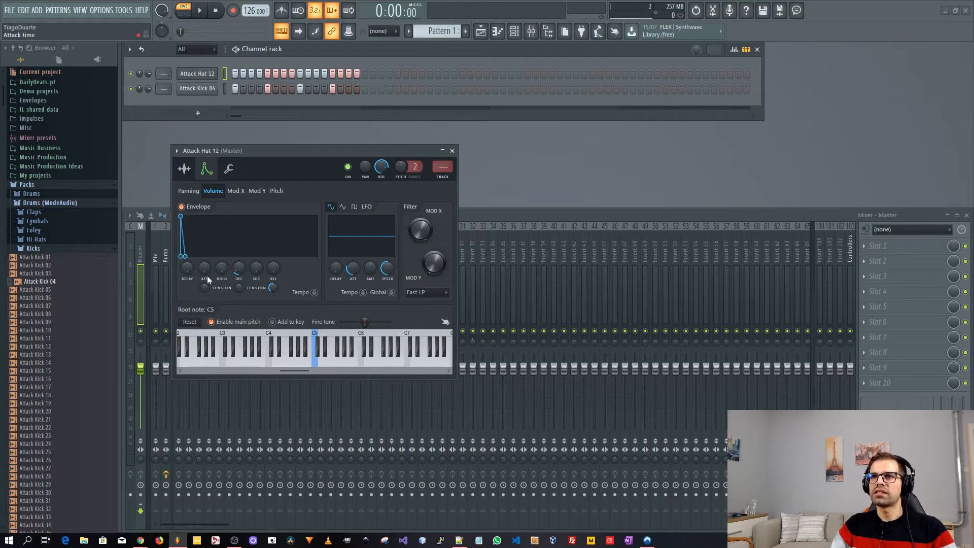
{"action": "key", "text": "space"}
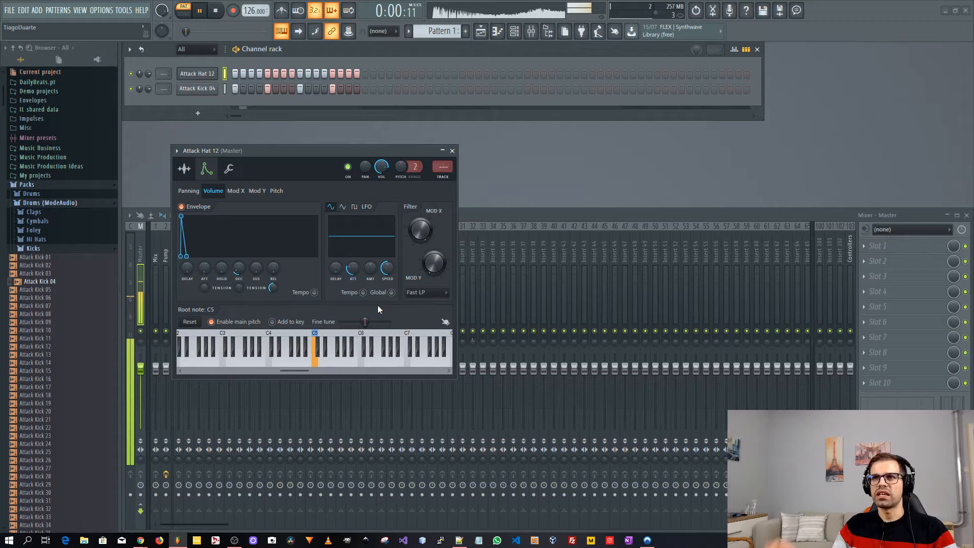
Step: Review the internal controllers available for the hat's sustain level and the effects loaded on the Controllers mixer track
{"action": "right_click", "coordinate": [256, 268]}
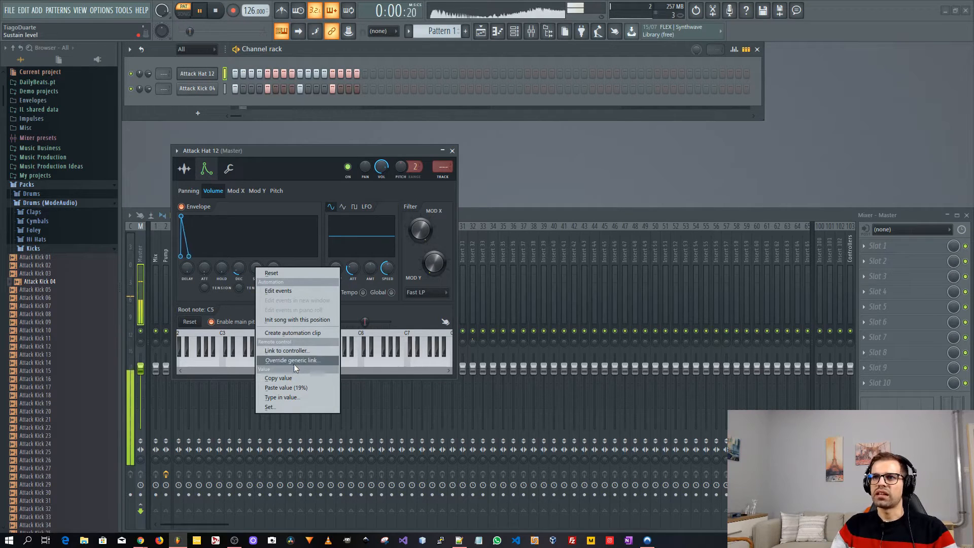
{"action": "left_click", "coordinate": [302, 351]}
{"action": "left_click", "coordinate": [500, 246]}
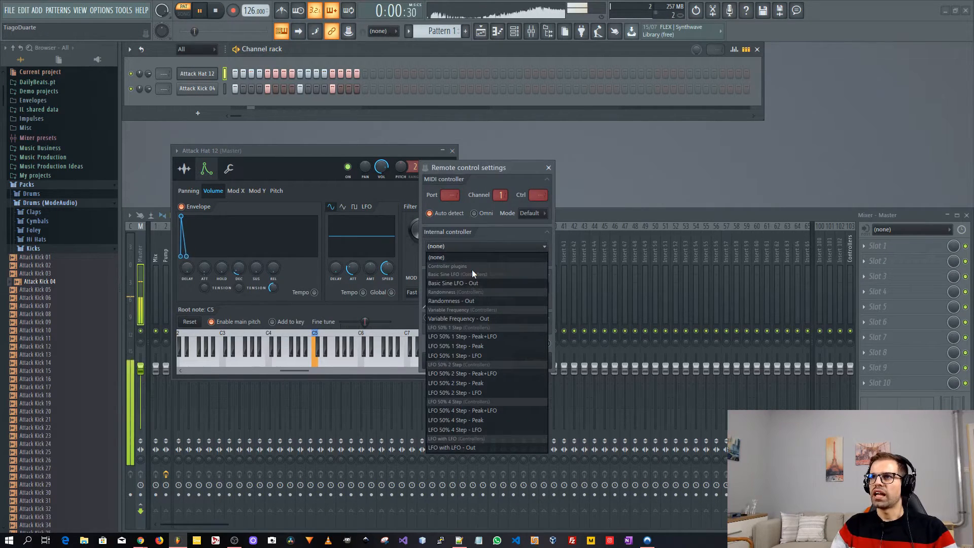
{"action": "left_click", "coordinate": [465, 303]}
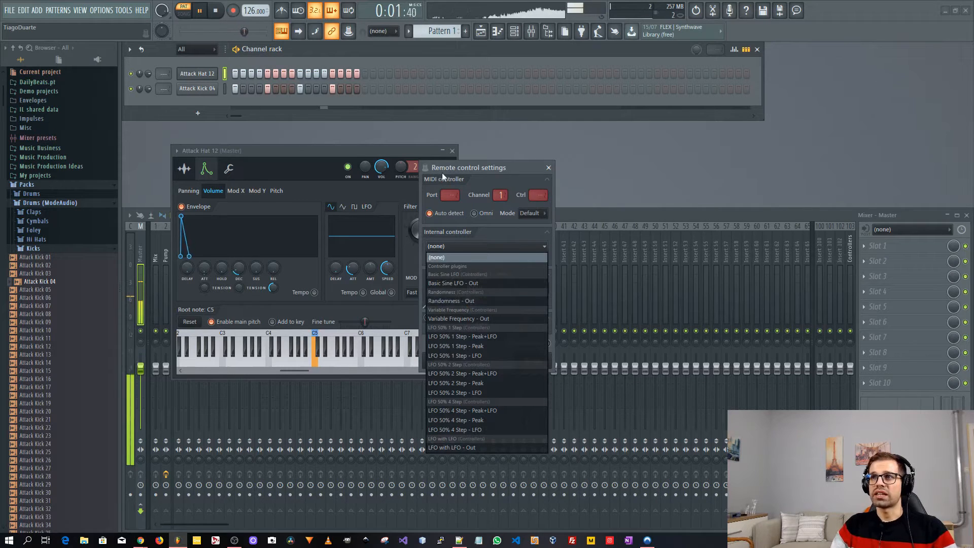
{"action": "left_click", "coordinate": [548, 167]}
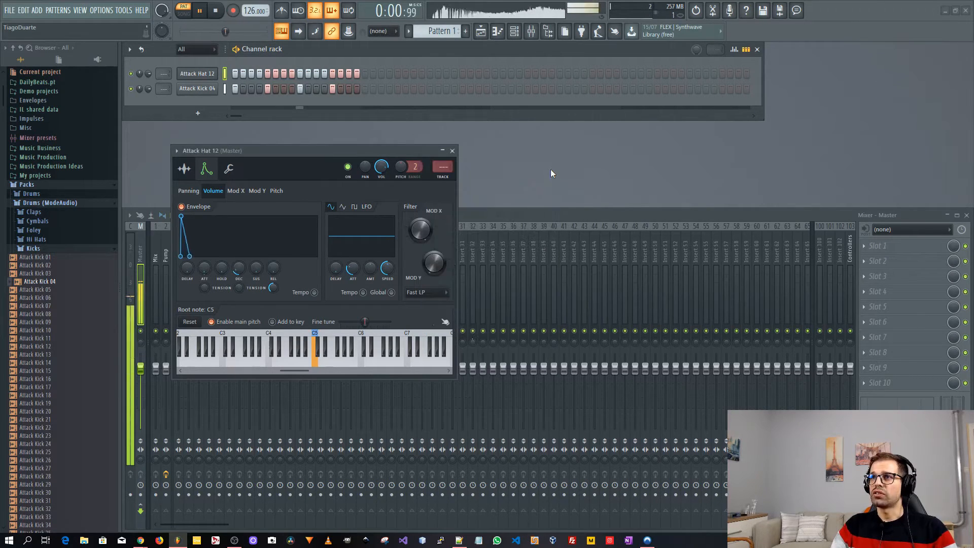
{"action": "left_click", "coordinate": [850, 251]}
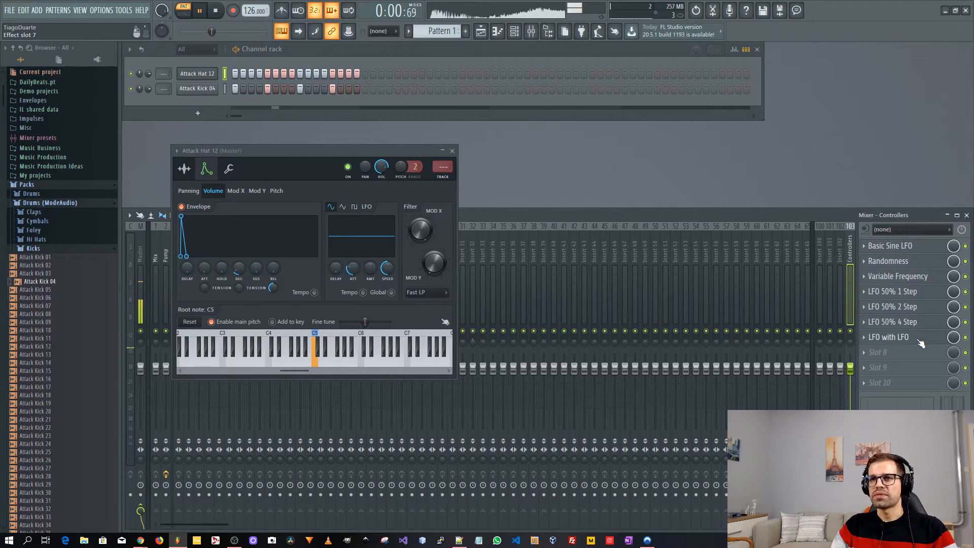
Step: Stop playback and delete the Attack Hat 12 channel
{"action": "left_click", "coordinate": [452, 151]}
{"action": "key", "text": "space"}
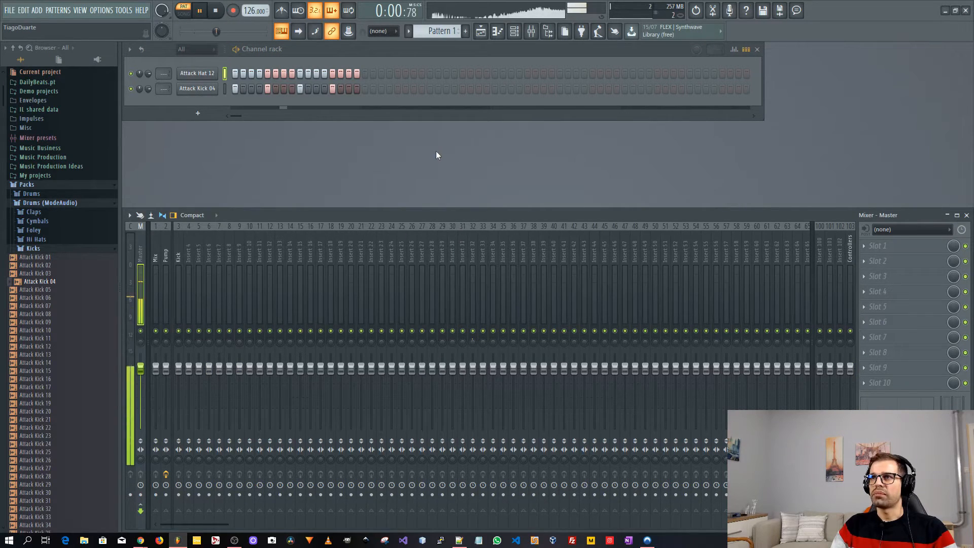
{"action": "right_click", "coordinate": [208, 73]}
{"action": "left_click", "coordinate": [250, 142]}
{"action": "left_click", "coordinate": [537, 302]}
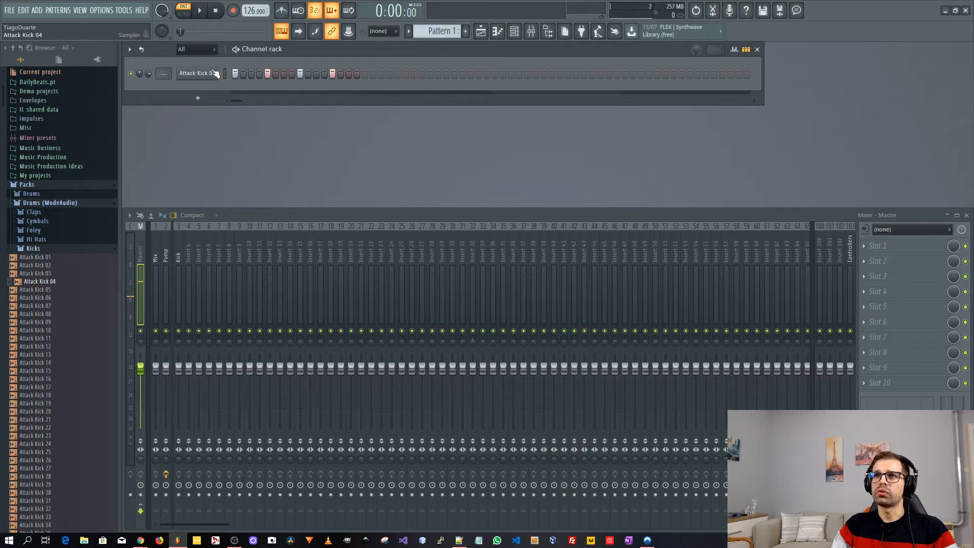
Step: Replace the Attack Kick 04 channel with an empty Sampler
{"action": "right_click", "coordinate": [204, 75]}
{"action": "mouse_move", "coordinate": [255, 160]}
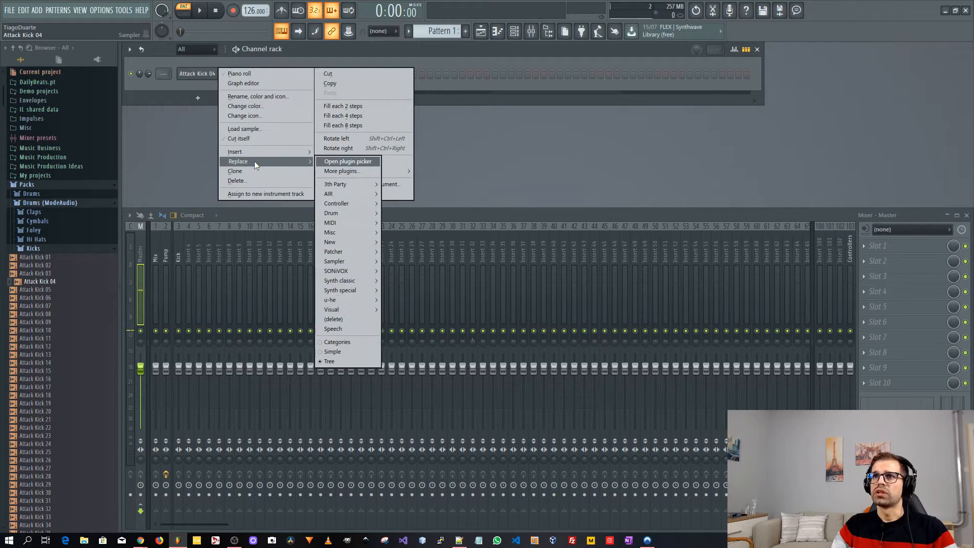
{"action": "mouse_move", "coordinate": [348, 260]}
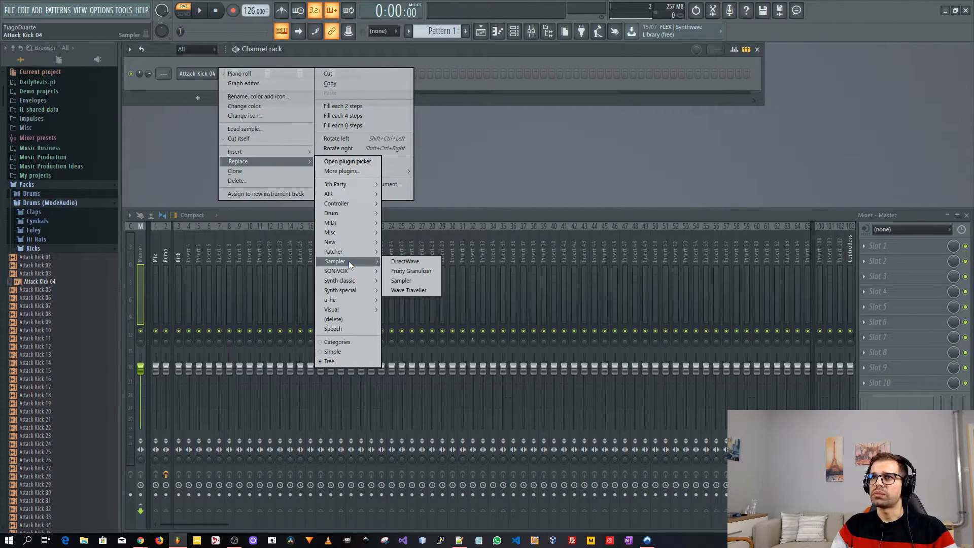
{"action": "left_click", "coordinate": [386, 280]}
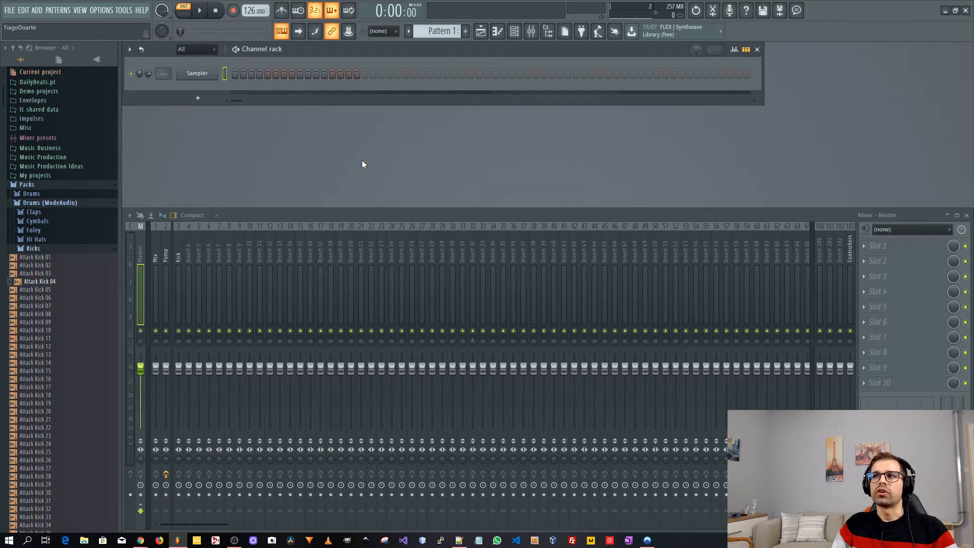
Step: Rename mixer insert 100 as Aux rev
{"action": "double_click", "coordinate": [821, 244]}
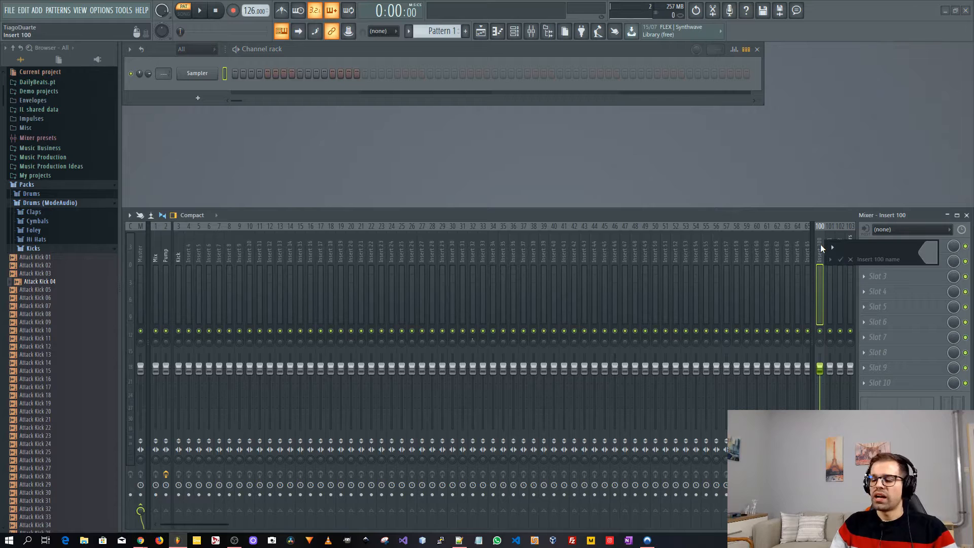
{"action": "type", "text": "Aux rev"}
{"action": "key", "text": "Return"}
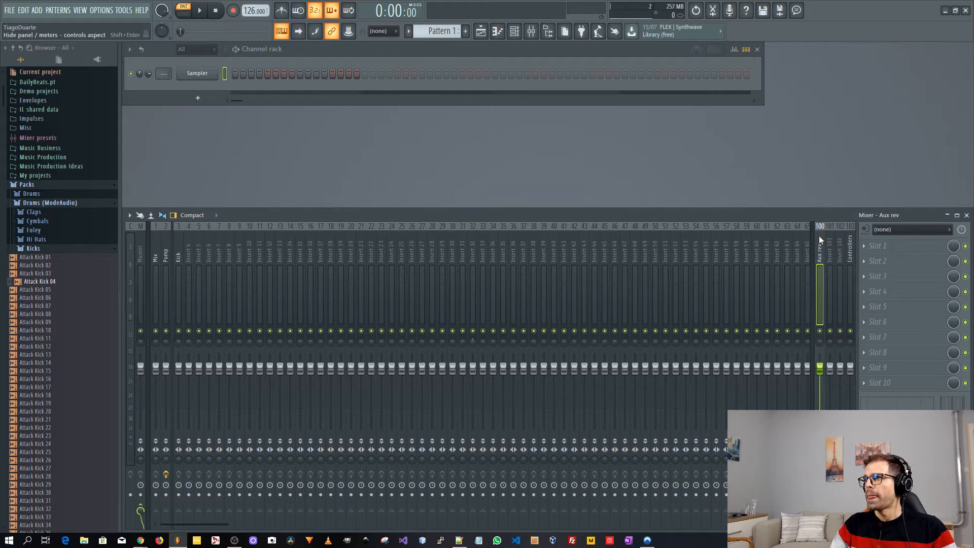
Step: Load IR-L full Stereo in slot 1 of Aux rev and apply its Room - 1 preset with Impulse Response and Reset
{"action": "left_click", "coordinate": [897, 247]}
{"action": "mouse_move", "coordinate": [825, 426]}
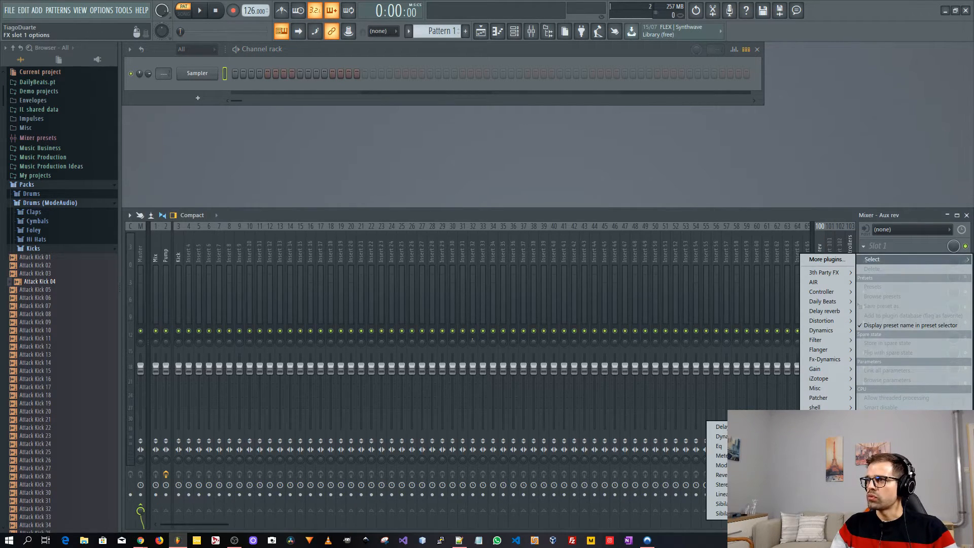
{"action": "mouse_move", "coordinate": [718, 475]}
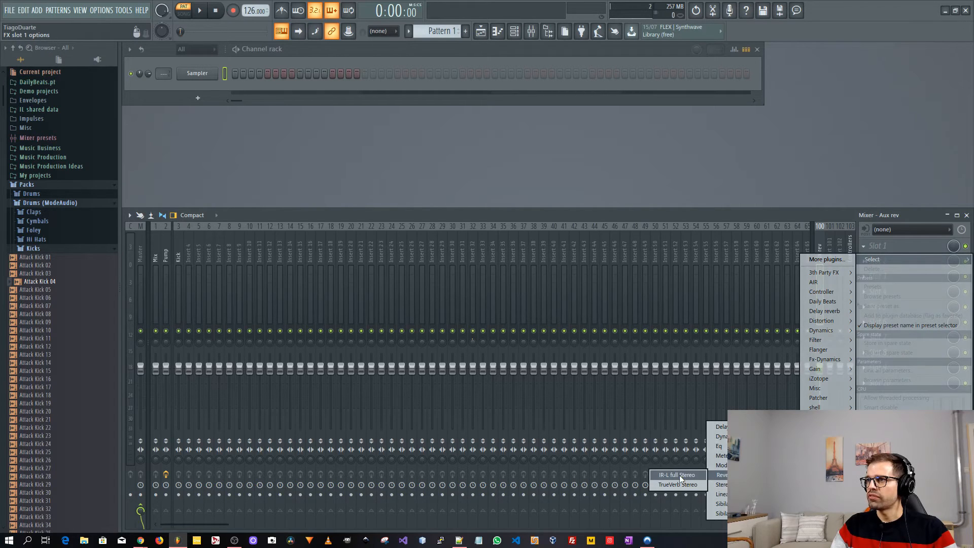
{"action": "left_click", "coordinate": [680, 475]}
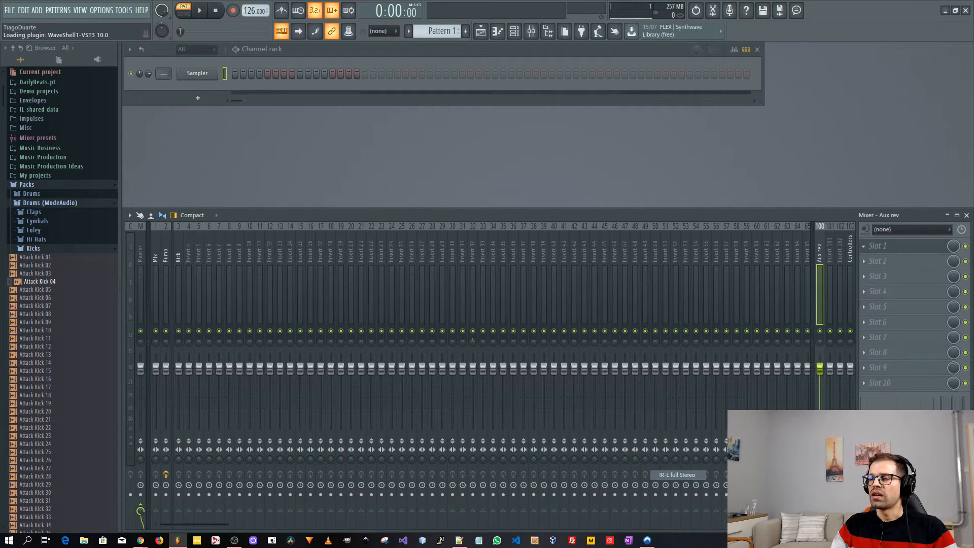
{"action": "left_click_drag", "start_coordinate": [345, 77], "coordinate": [241, 75]}
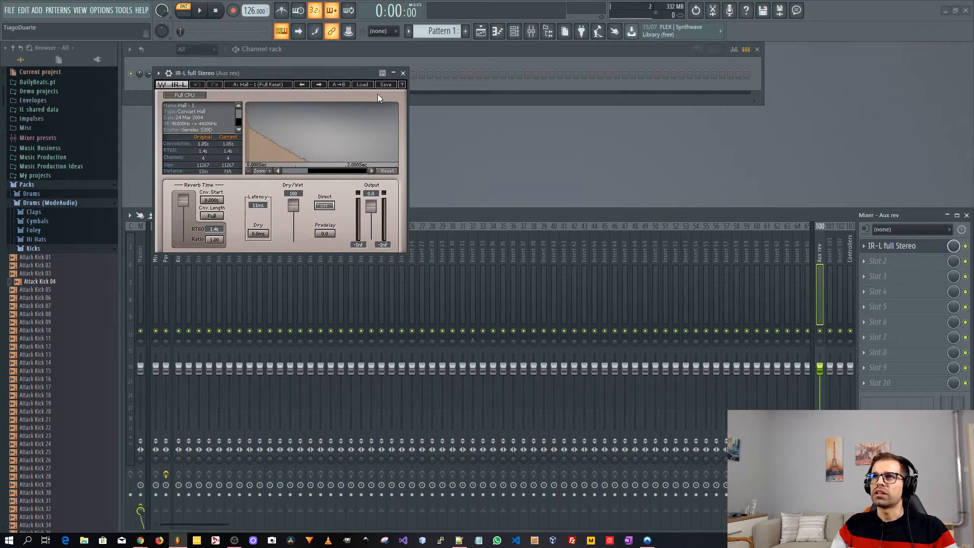
{"action": "left_click", "coordinate": [361, 84]}
{"action": "mouse_move", "coordinate": [395, 147]}
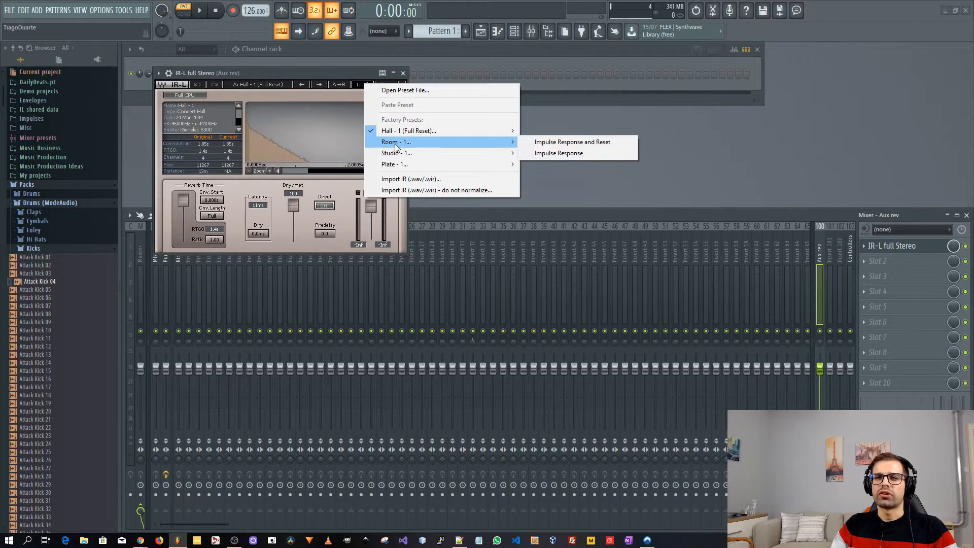
{"action": "left_click", "coordinate": [556, 143]}
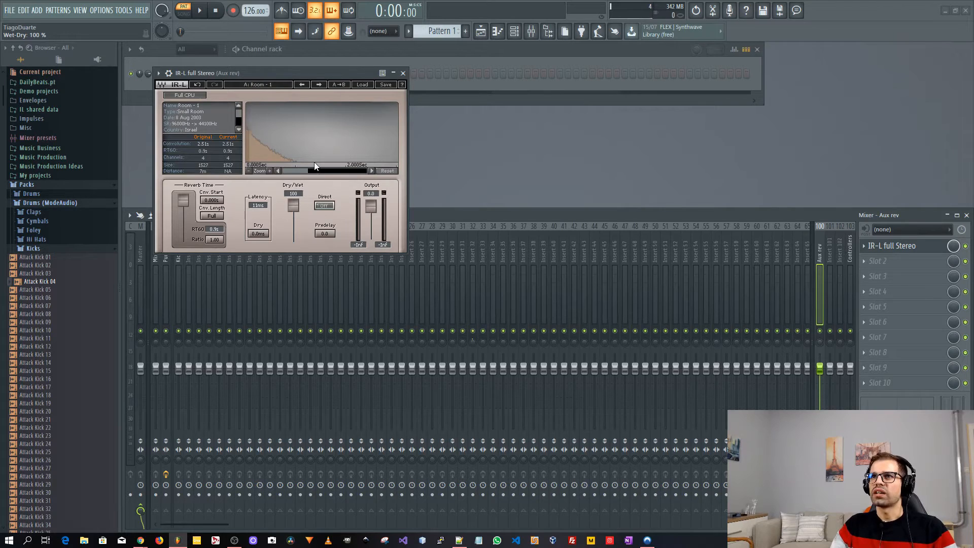
Step: Add FidelityEQ in slot 2 of Aux rev, with the high-pass on at about 1000 Hz and the low-pass on at about 3.5 kHz
{"action": "left_click", "coordinate": [903, 262]}
{"action": "mouse_move", "coordinate": [827, 315]}
{"action": "left_click", "coordinate": [778, 319]}
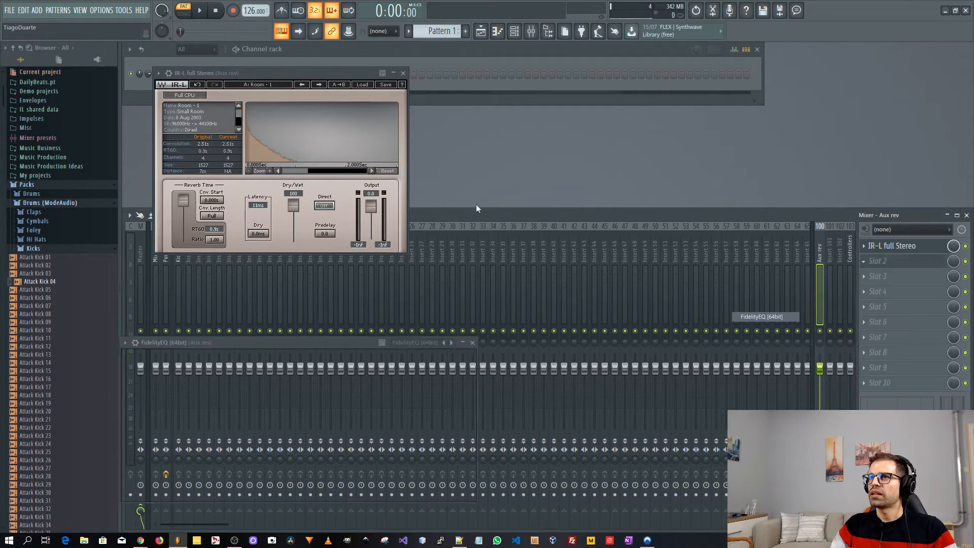
{"action": "left_click", "coordinate": [182, 168]}
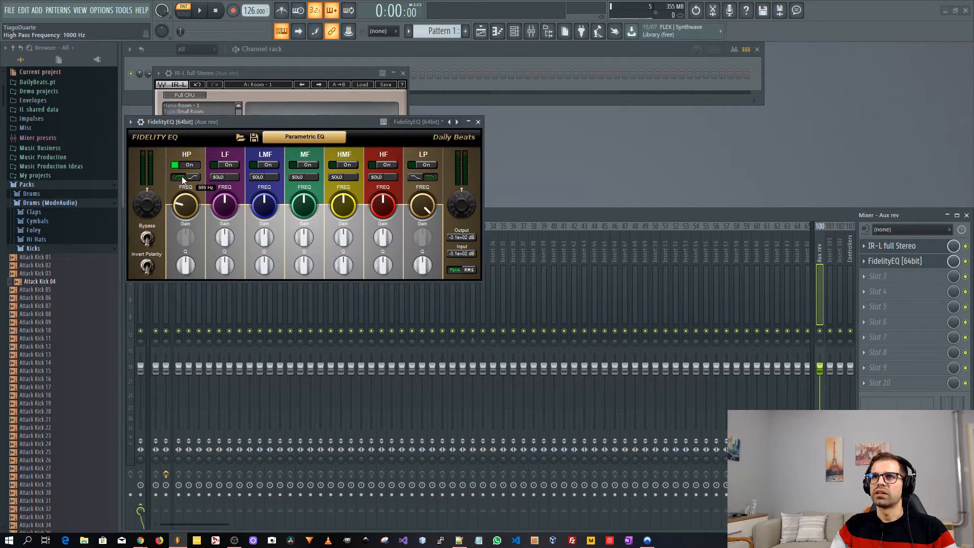
{"action": "left_click", "coordinate": [426, 166]}
{"action": "left_click_drag", "start_coordinate": [428, 202], "coordinate": [443, 281]}
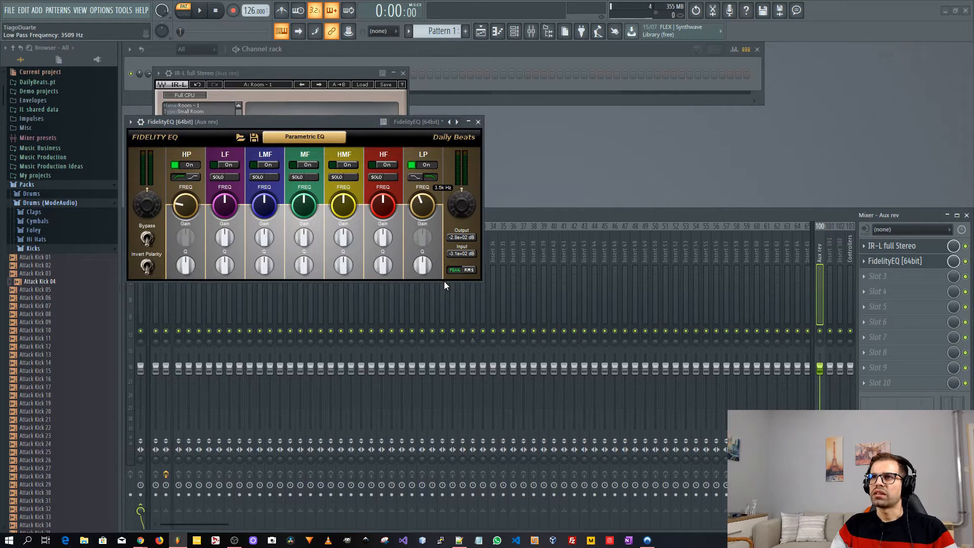
{"action": "left_click", "coordinate": [478, 122]}
Step: Move FidelityEQ down to slot 3 of Aux rev and load the Softube TSAR-1R Reverb in slot 2
{"action": "left_click_drag", "start_coordinate": [907, 263], "coordinate": [907, 280]}
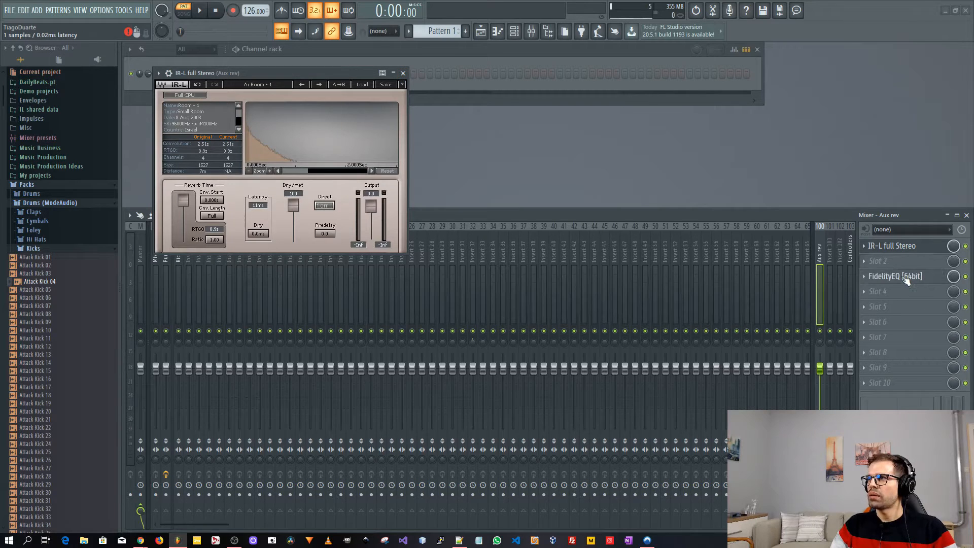
{"action": "left_click", "coordinate": [891, 261]}
{"action": "mouse_move", "coordinate": [827, 289]}
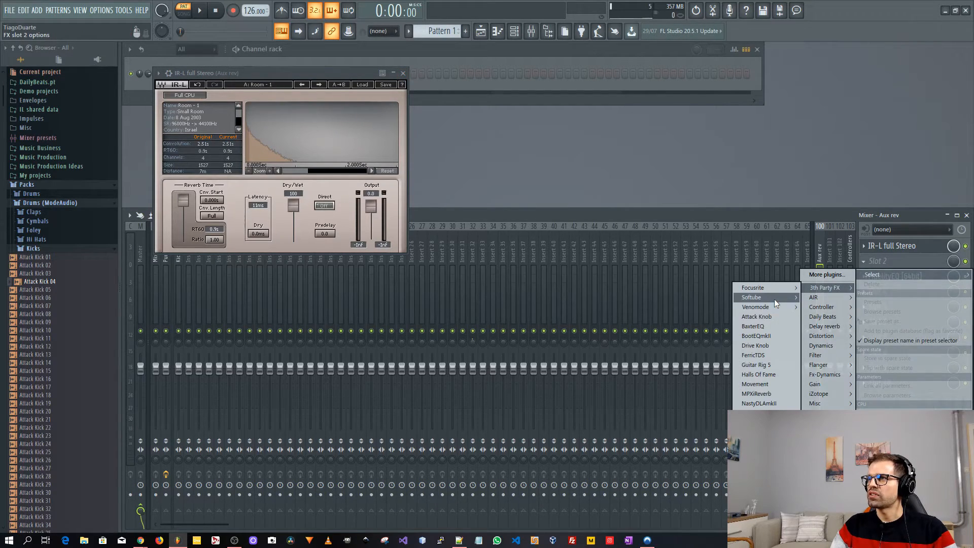
{"action": "mouse_move", "coordinate": [775, 300]}
{"action": "left_click", "coordinate": [708, 307]}
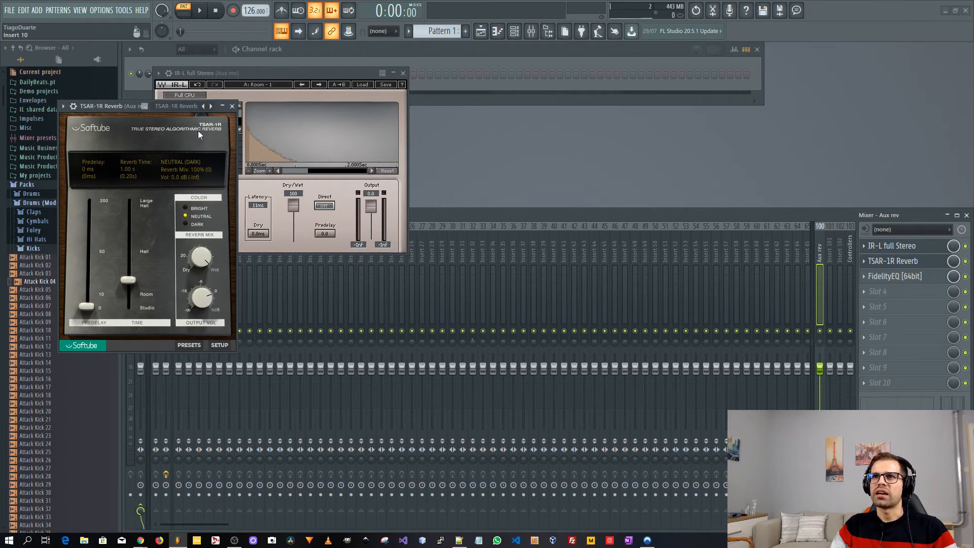
Step: Set the TSAR-1R Reverb's color to Dark and disable the IR-L full Stereo effect in slot 1
{"action": "left_click", "coordinate": [185, 224]}
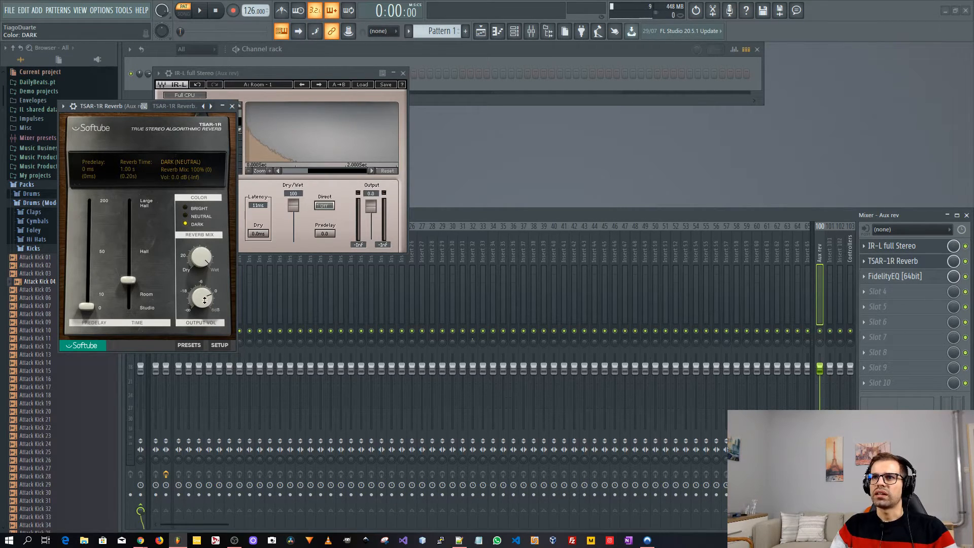
{"action": "left_click", "coordinate": [403, 73]}
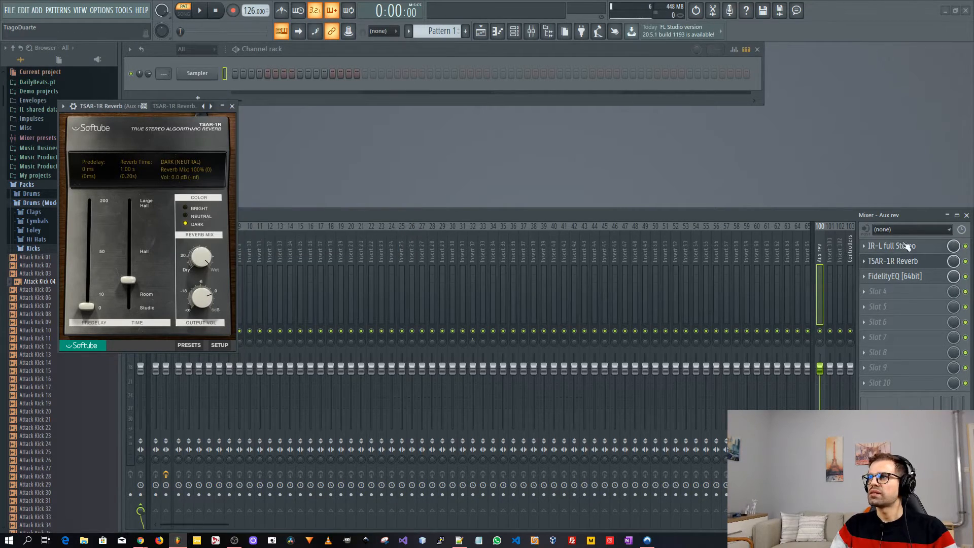
{"action": "left_click", "coordinate": [966, 245]}
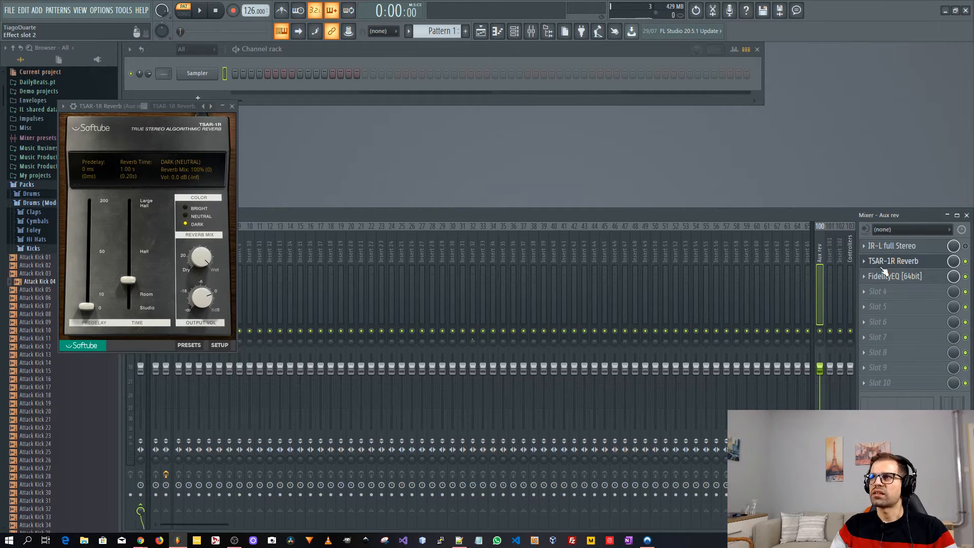
Step: Load the Attack Kick 04 sample into the Sampler channel, fill every 4 steps and start playback
{"action": "left_click", "coordinate": [231, 106]}
{"action": "left_click_drag", "start_coordinate": [40, 281], "coordinate": [196, 74]}
{"action": "right_click", "coordinate": [206, 74]}
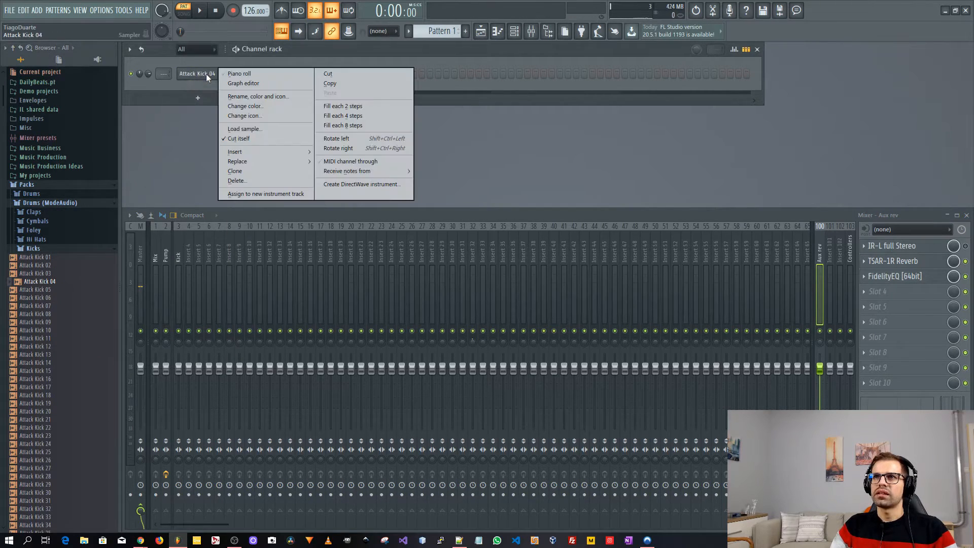
{"action": "left_click", "coordinate": [339, 116]}
{"action": "key", "text": "space"}
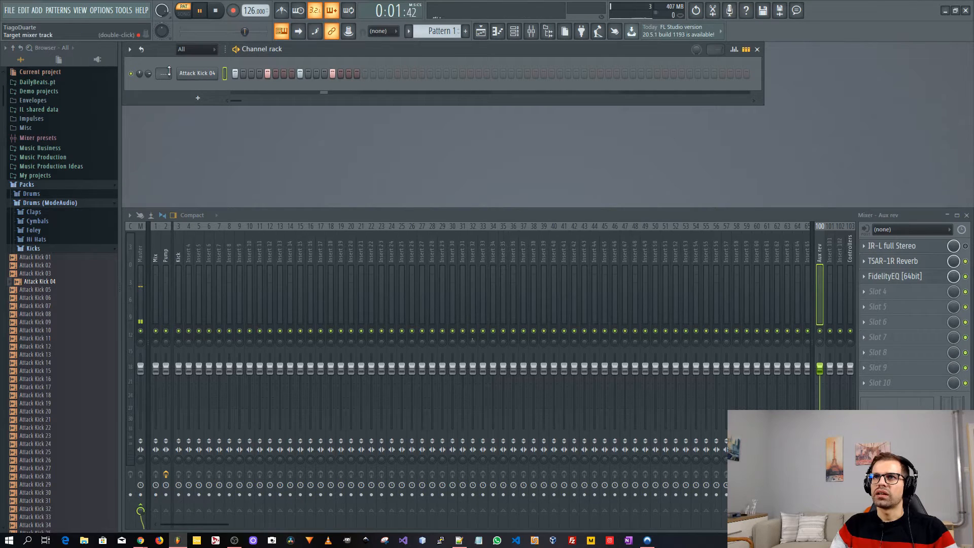
Step: Route the Attack Kick 04 channel to mixer track 3 (Kick), try its send to Aux rev and stop playback
{"action": "scroll", "coordinate": [164, 74], "scroll_direction": "up", "scroll_amount": 3}
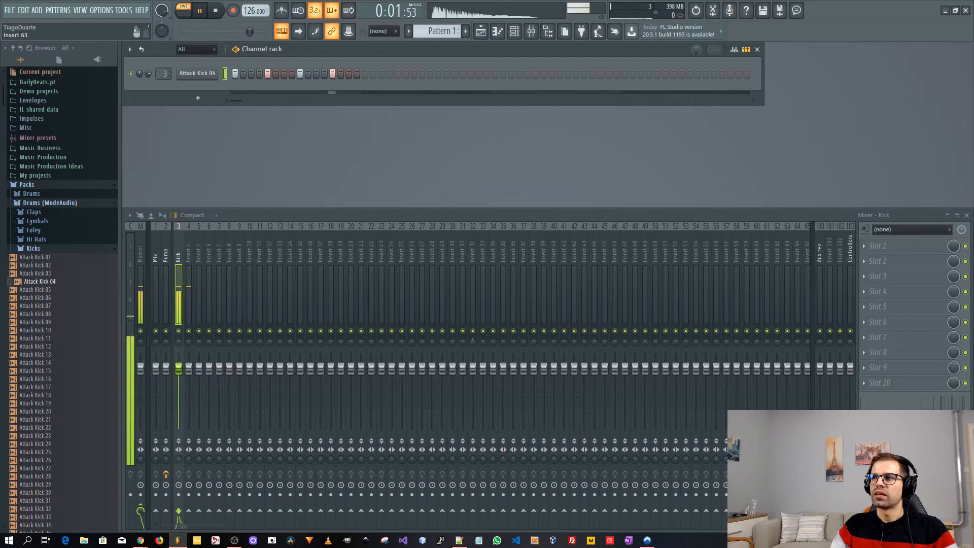
{"action": "mouse_move", "coordinate": [820, 511]}
{"action": "left_mouse_down"}
{"action": "mouse_move", "coordinate": [819, 438]}
{"action": "mouse_move", "coordinate": [820, 510]}
{"action": "left_mouse_up"}
{"action": "key", "text": "space"}
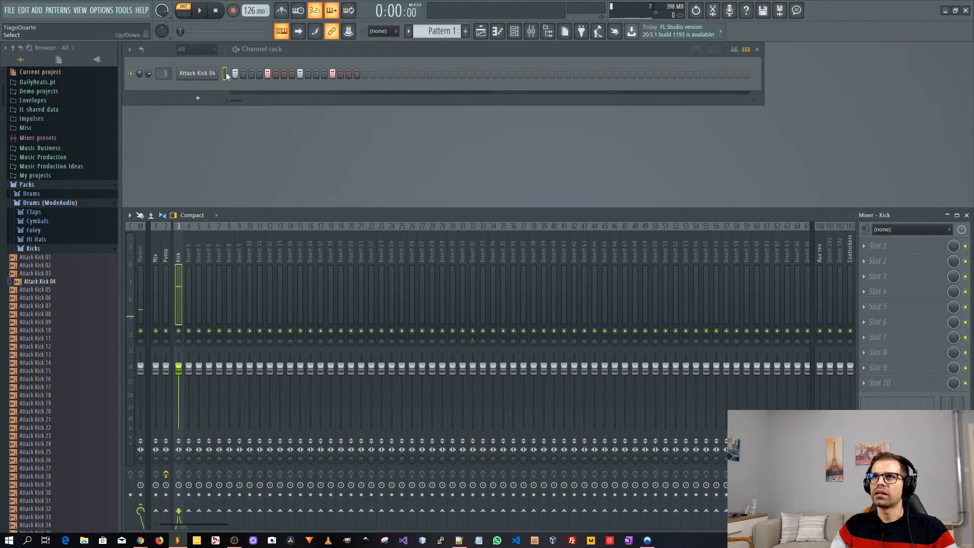
Step: Replace the Attack Kick 04 channel with an empty Sampler
{"action": "right_click", "coordinate": [197, 74]}
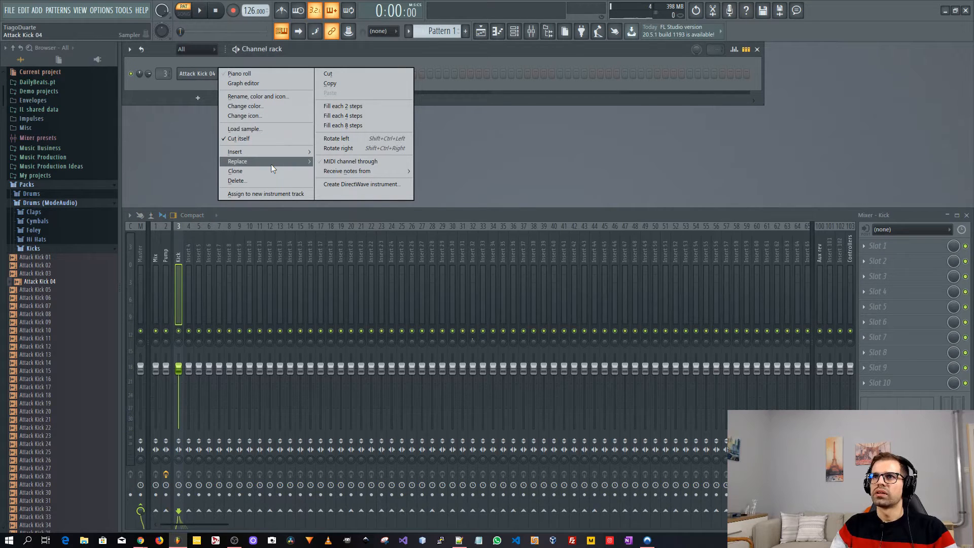
{"action": "mouse_move", "coordinate": [271, 164]}
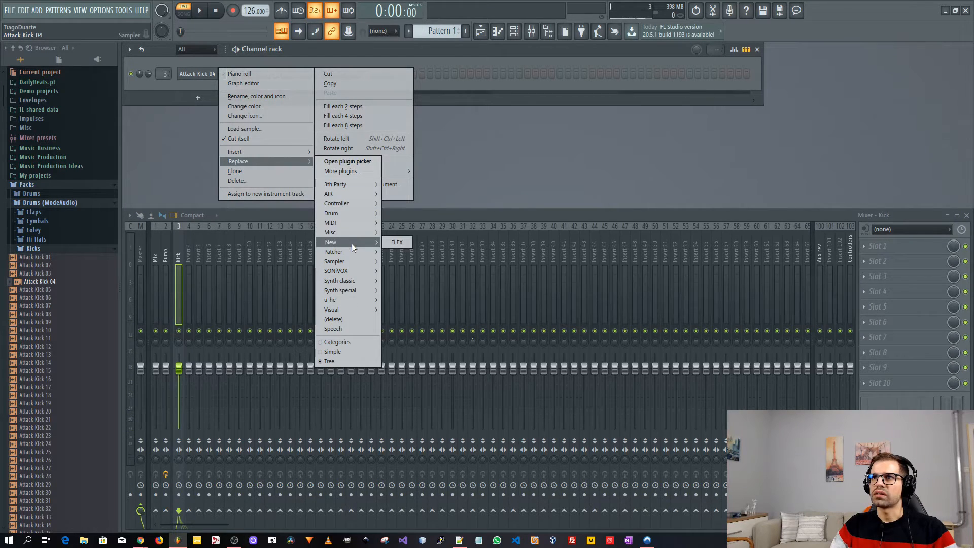
{"action": "mouse_move", "coordinate": [353, 262]}
{"action": "left_click", "coordinate": [404, 281]}
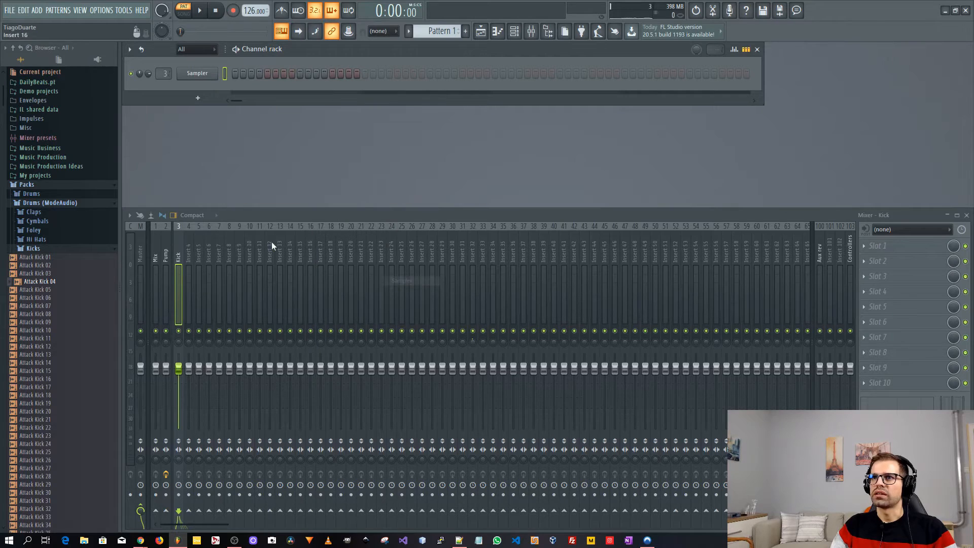
Step: Review the template's mixer tracks, from Pump through the empty inserts to the effects on Controllers and Aux rev
{"action": "left_click", "coordinate": [160, 259]}
{"action": "left_click", "coordinate": [163, 258]}
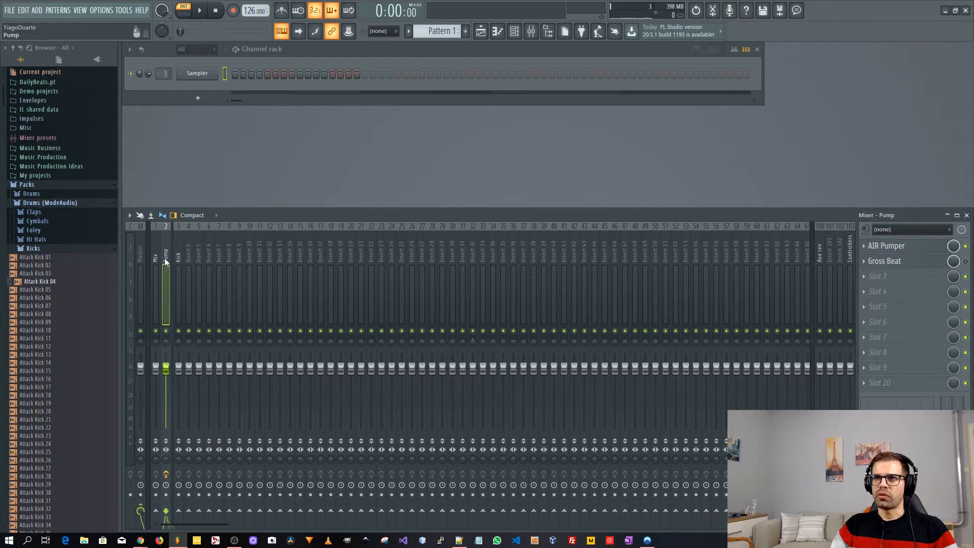
{"action": "left_click", "coordinate": [186, 255]}
{"action": "left_click", "coordinate": [330, 254]}
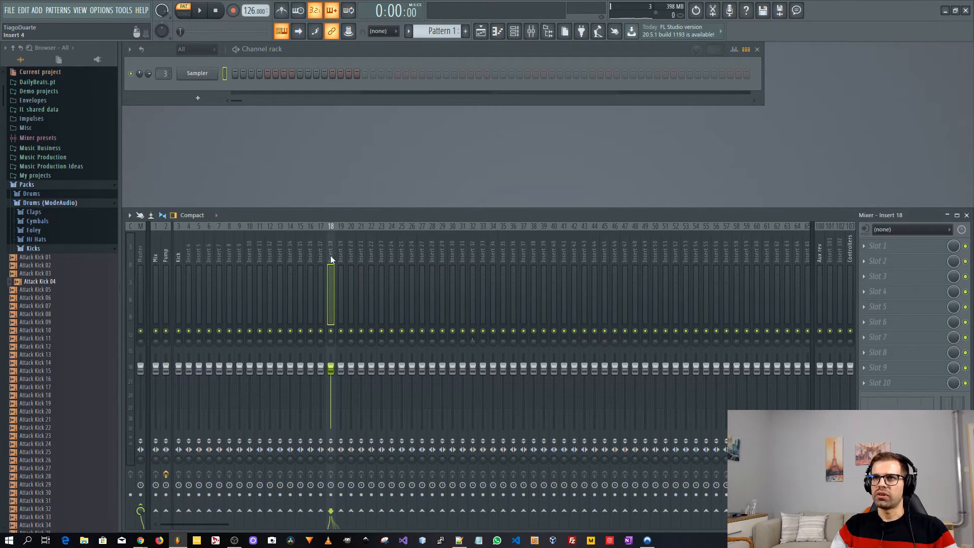
{"action": "left_click", "coordinate": [311, 252]}
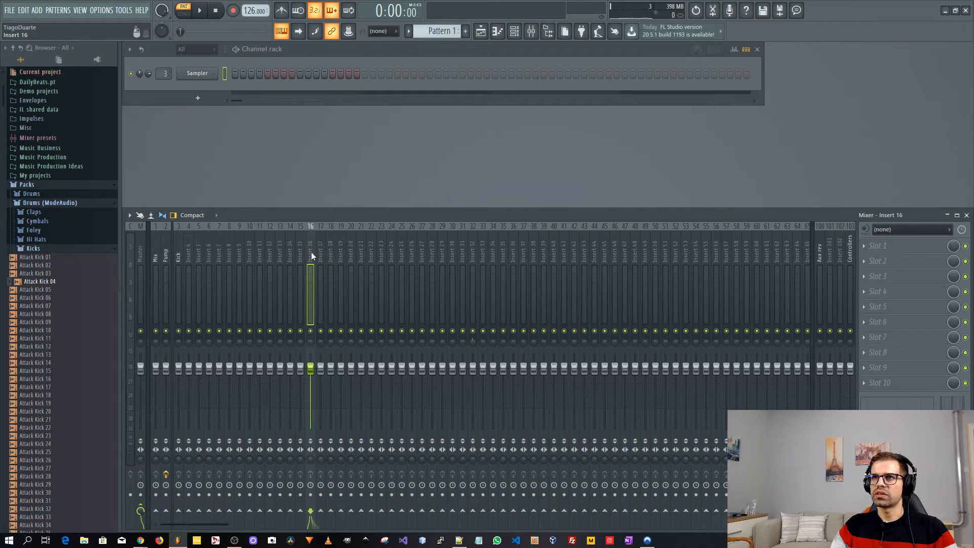
{"action": "left_click", "coordinate": [270, 253]}
{"action": "left_click", "coordinate": [280, 257]}
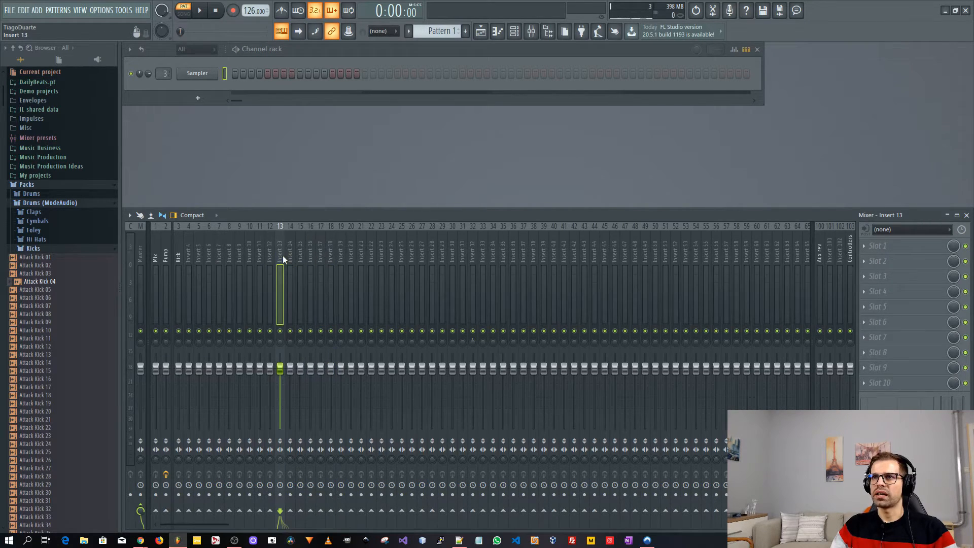
{"action": "right_click", "coordinate": [278, 251]}
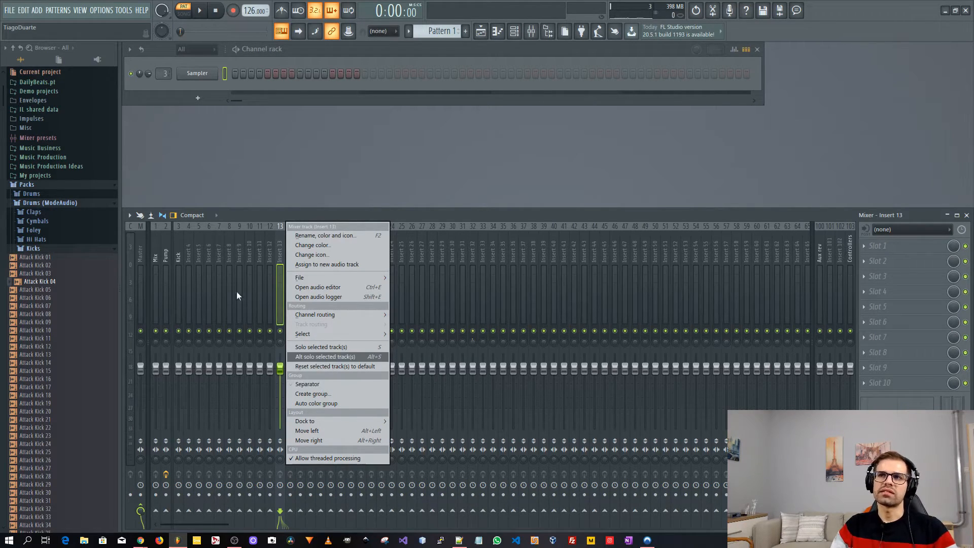
{"action": "left_click", "coordinate": [240, 246]}
{"action": "left_click", "coordinate": [280, 258]}
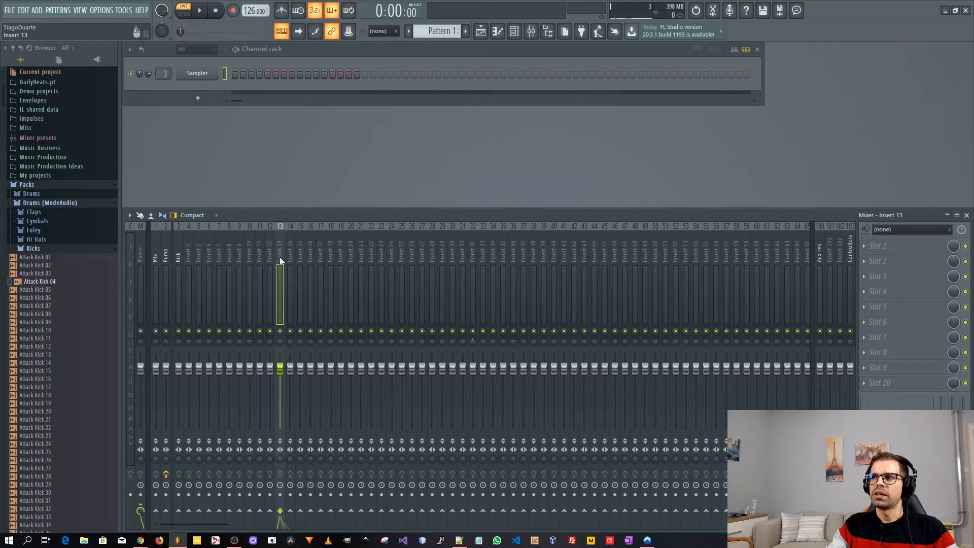
{"action": "left_click", "coordinate": [850, 253]}
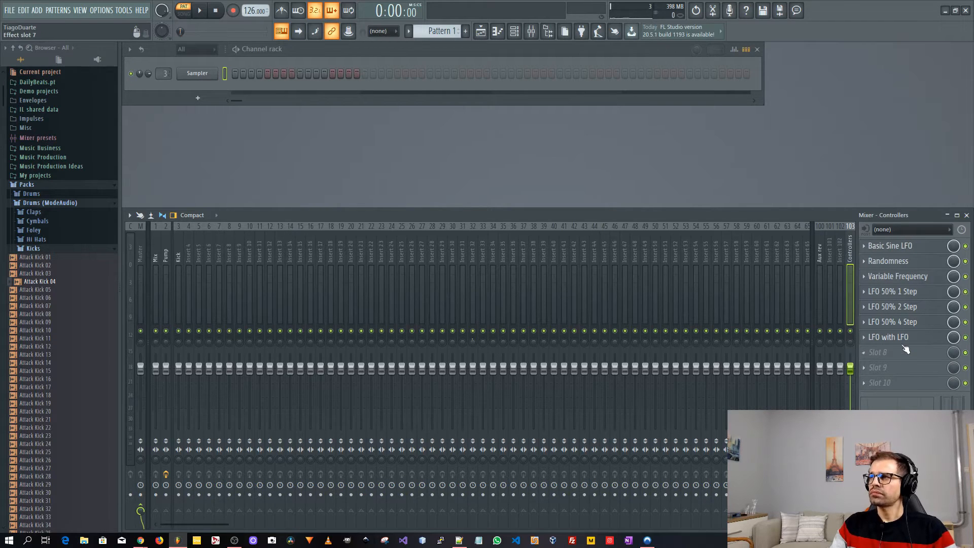
{"action": "left_click", "coordinate": [821, 253]}
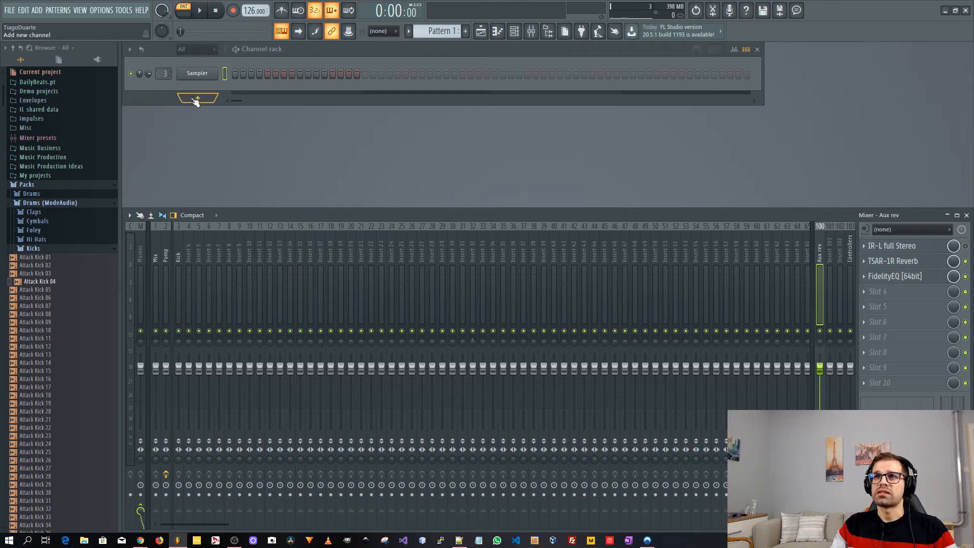
Step: Replace the Sampler channel with the FPC drum plugin
{"action": "right_click", "coordinate": [204, 75]}
{"action": "mouse_move", "coordinate": [267, 165]}
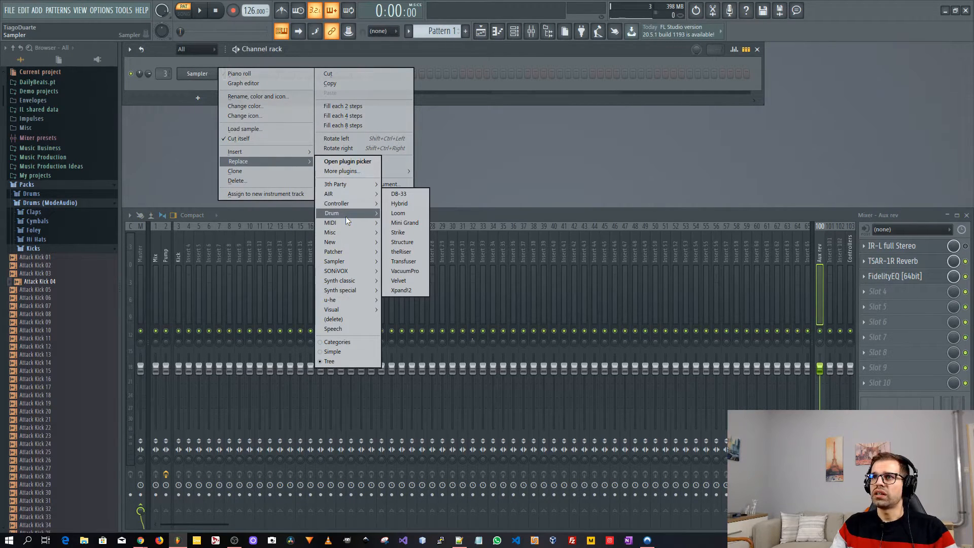
{"action": "mouse_move", "coordinate": [346, 214]}
{"action": "left_click", "coordinate": [414, 242]}
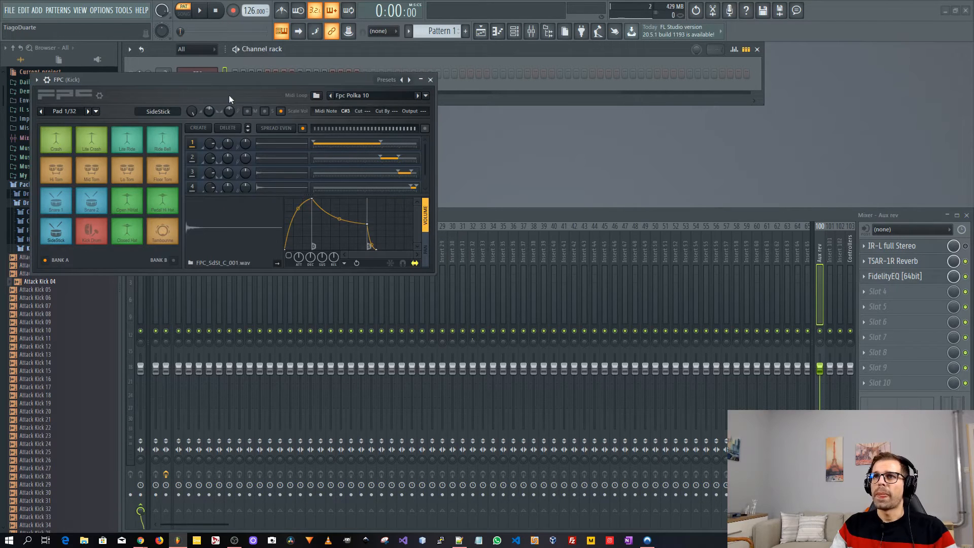
Step: Load the SamplesFromMars 909 Clean Kit preset in FPC and close the plugin window
{"action": "left_click", "coordinate": [409, 80]}
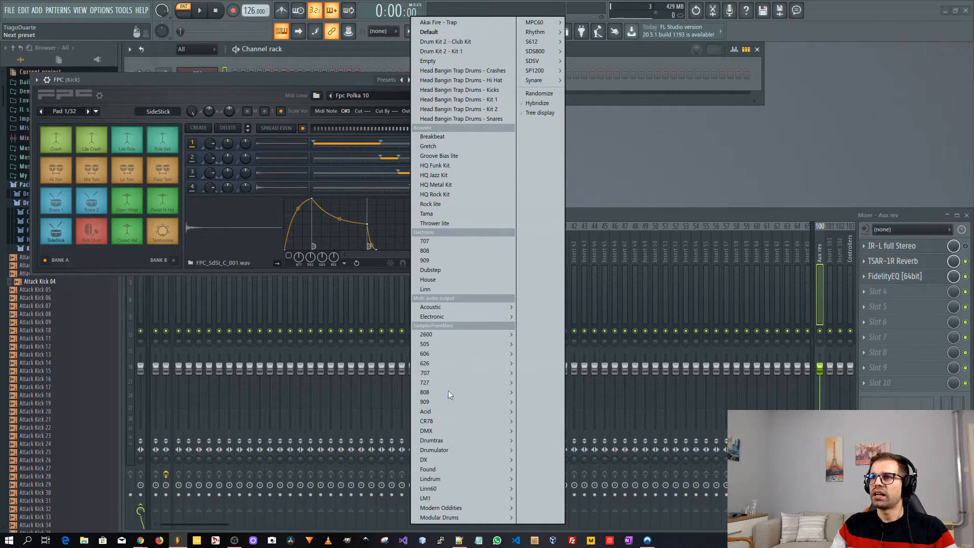
{"action": "mouse_move", "coordinate": [444, 404]}
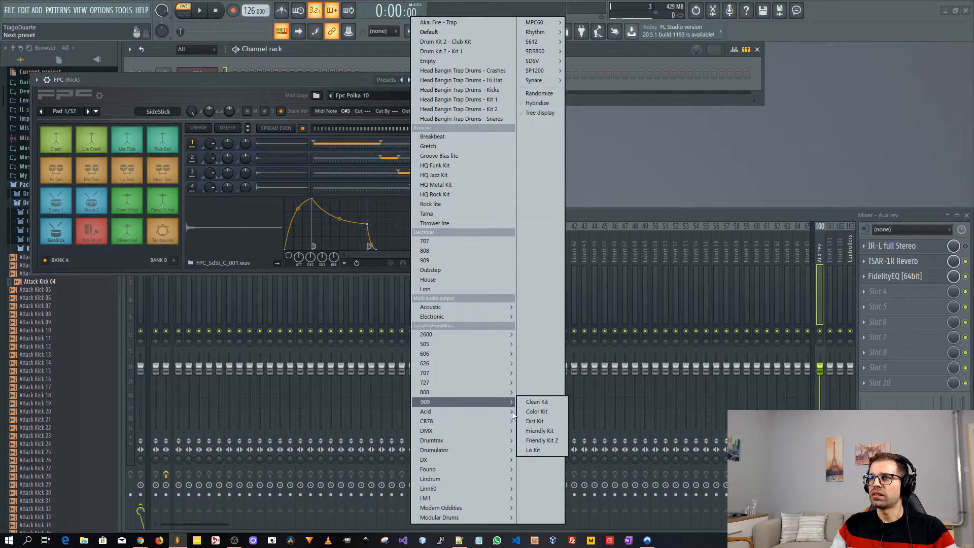
{"action": "left_click", "coordinate": [555, 404]}
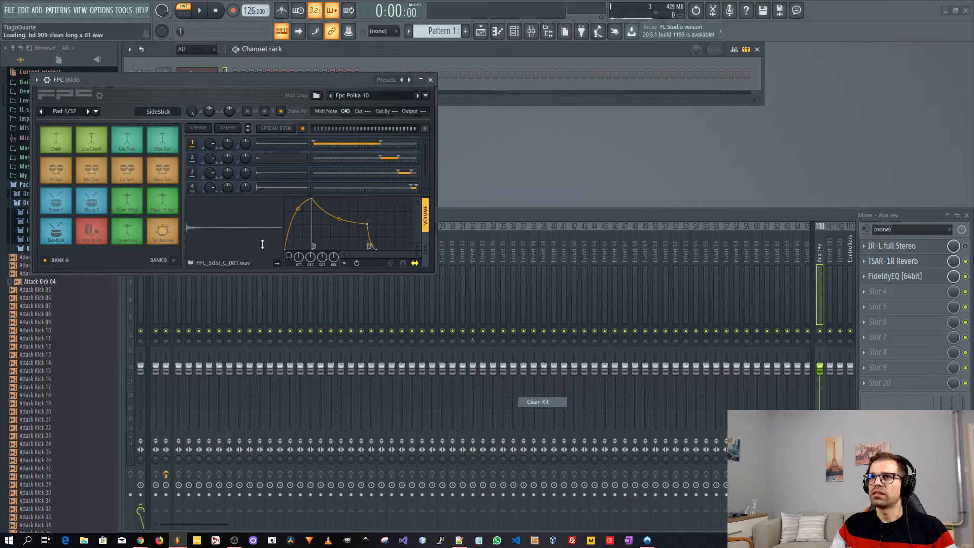
{"action": "left_click_drag", "start_coordinate": [221, 78], "coordinate": [384, 167]}
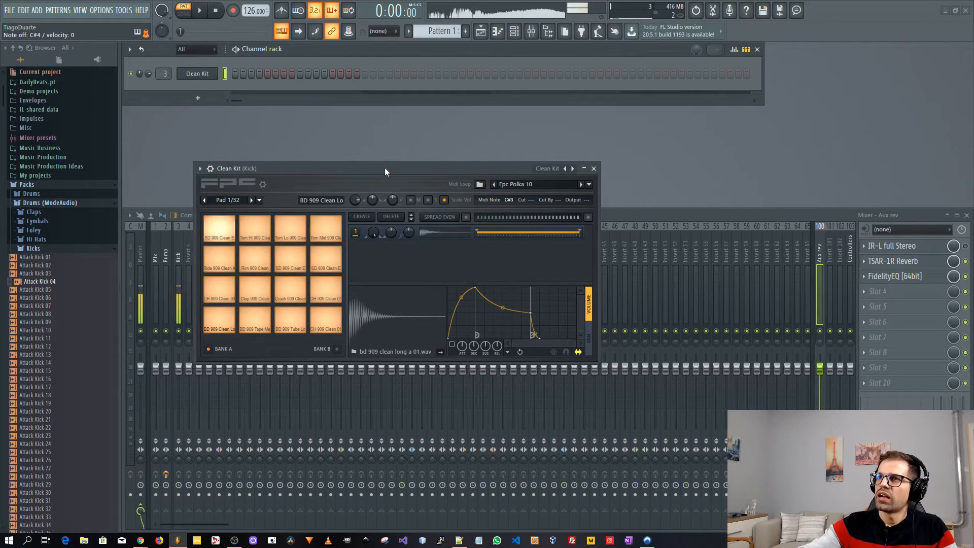
{"action": "left_click", "coordinate": [594, 169]}
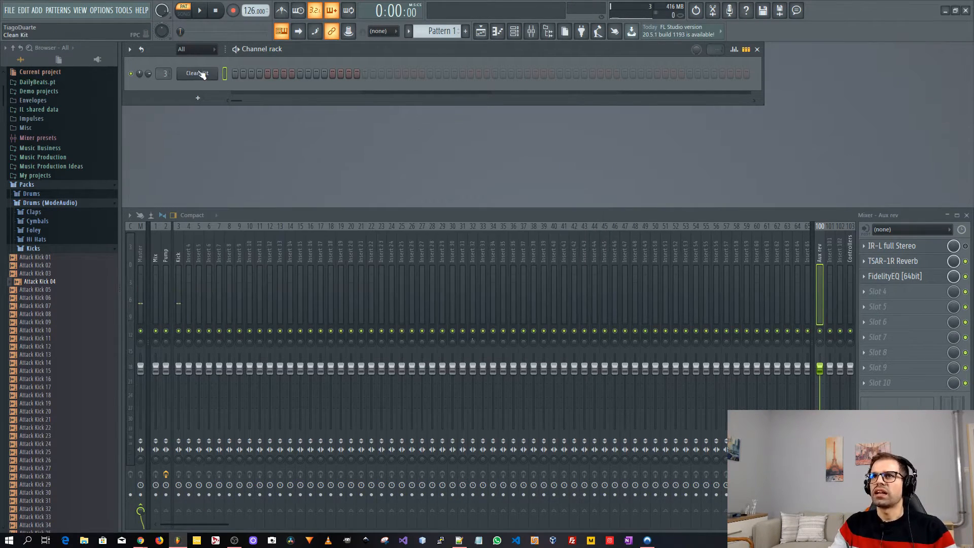
Step: Rename the Clean Kit channel to 909 - Clean Kit
{"action": "left_click", "coordinate": [198, 74], "text": "shift"}
{"action": "key", "text": "Left"}
{"action": "key", "text": "Left"}
{"action": "key", "text": "Left"}
{"action": "key", "text": "Left"}
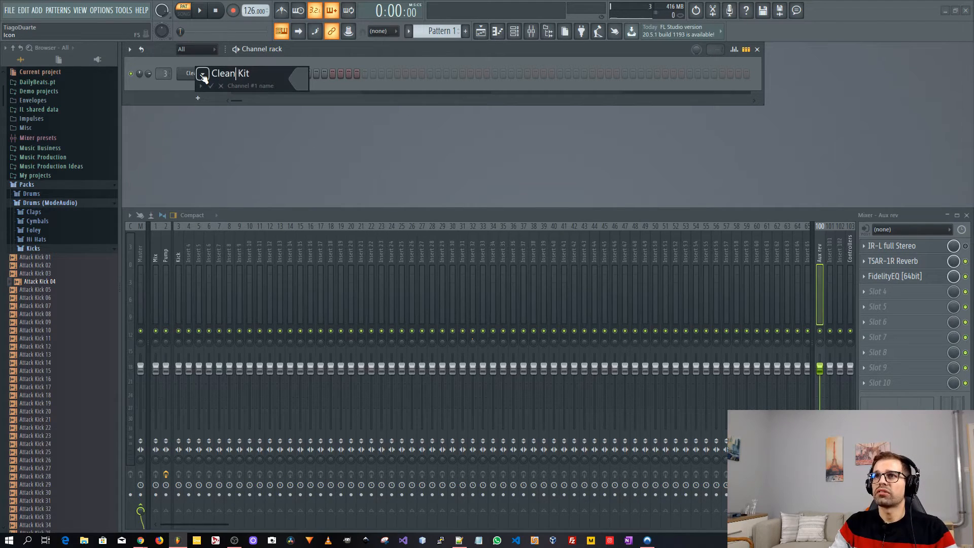
{"action": "type", "text": "909 -"}
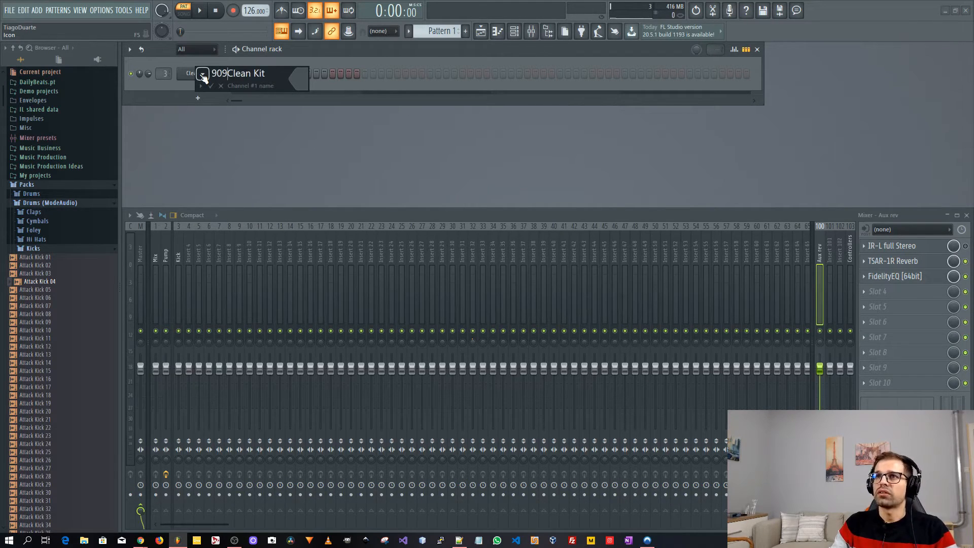
{"action": "key", "text": "Return"}
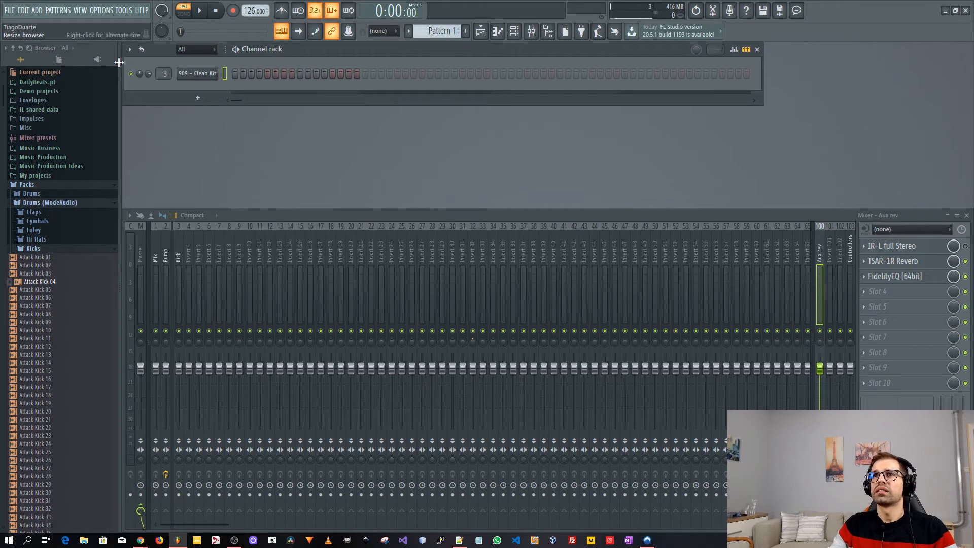
Step: Add a second FPC channel and load the SamplesFromMars 808 Clean Kit 01 preset in it
{"action": "left_click", "coordinate": [199, 101]}
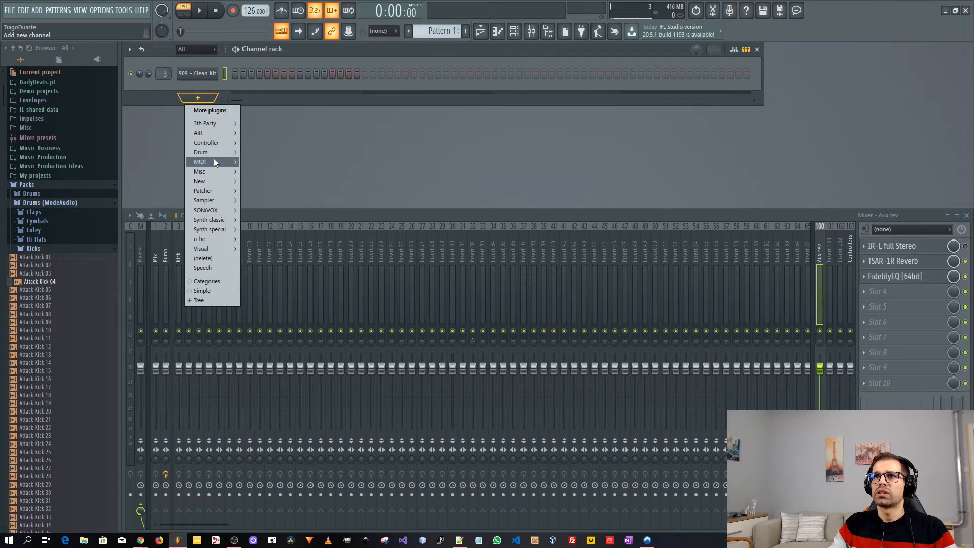
{"action": "mouse_move", "coordinate": [212, 152]}
{"action": "left_click", "coordinate": [261, 180]}
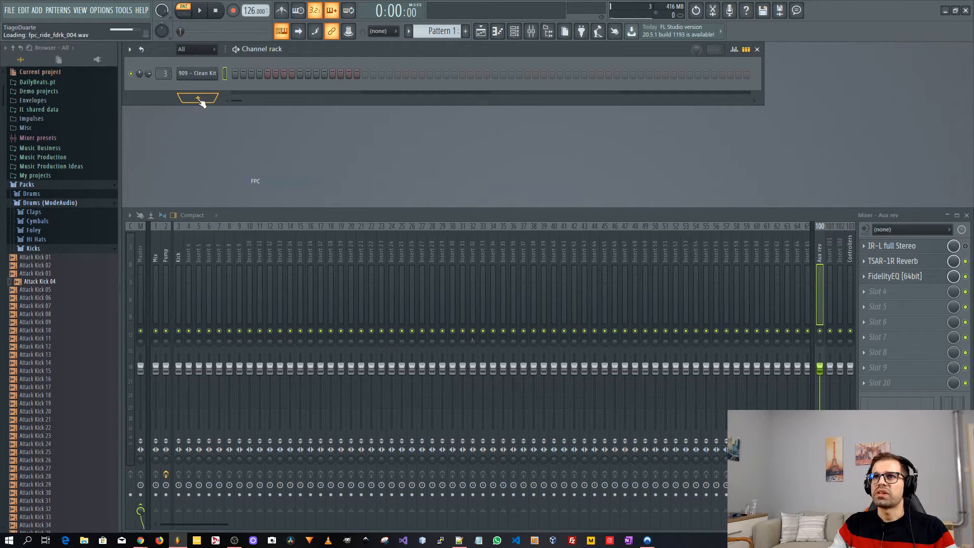
{"action": "left_click", "coordinate": [415, 93]}
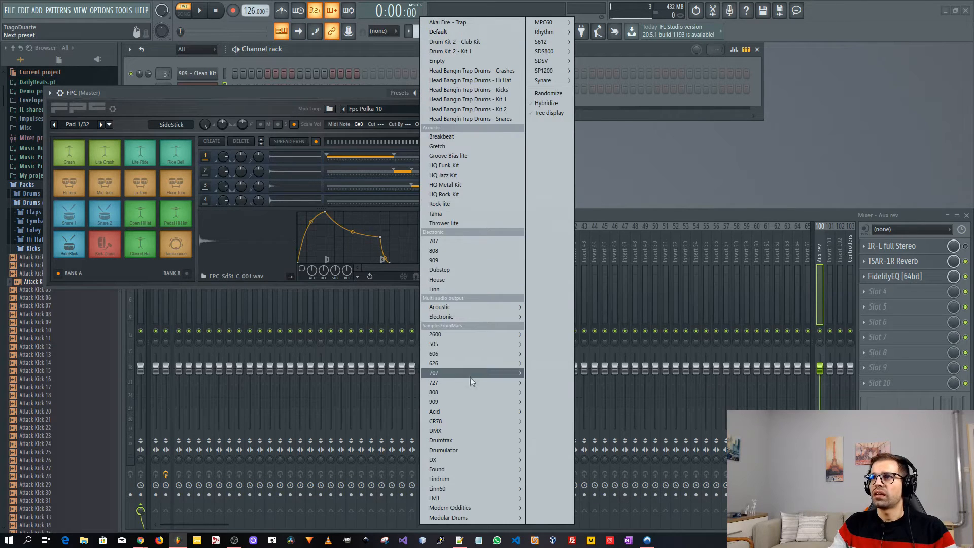
{"action": "mouse_move", "coordinate": [458, 392]}
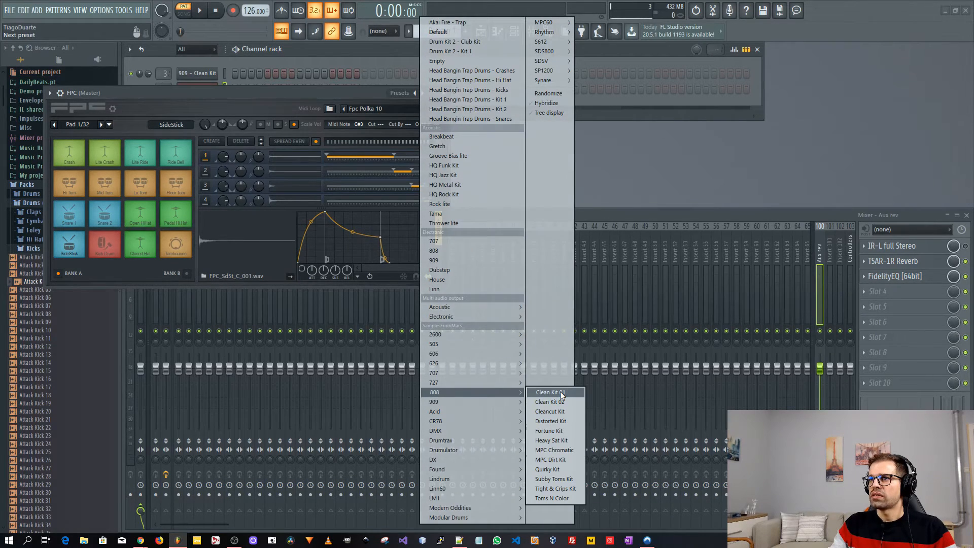
{"action": "left_click", "coordinate": [561, 393]}
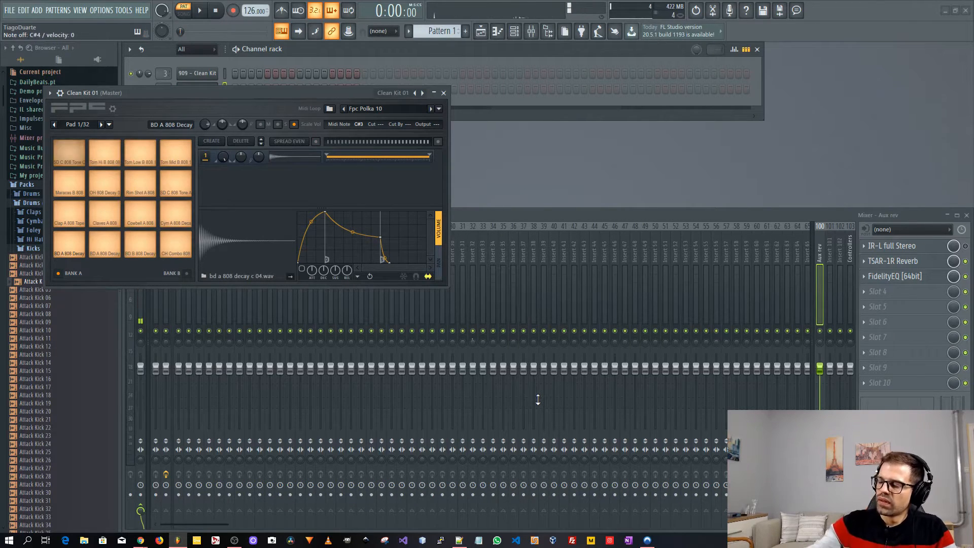
{"action": "left_click", "coordinate": [444, 93]}
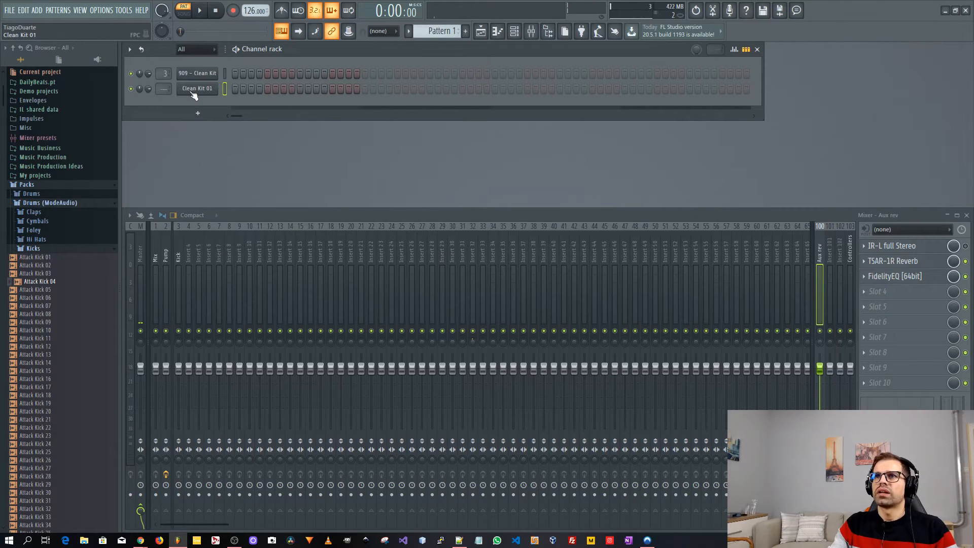
Step: Rename the Clean Kit 01 channel to 808 - Clean Kit 01
{"action": "left_click", "coordinate": [192, 89], "text": "shift"}
{"action": "key", "text": "Home"}
{"action": "type", "text": "808"}
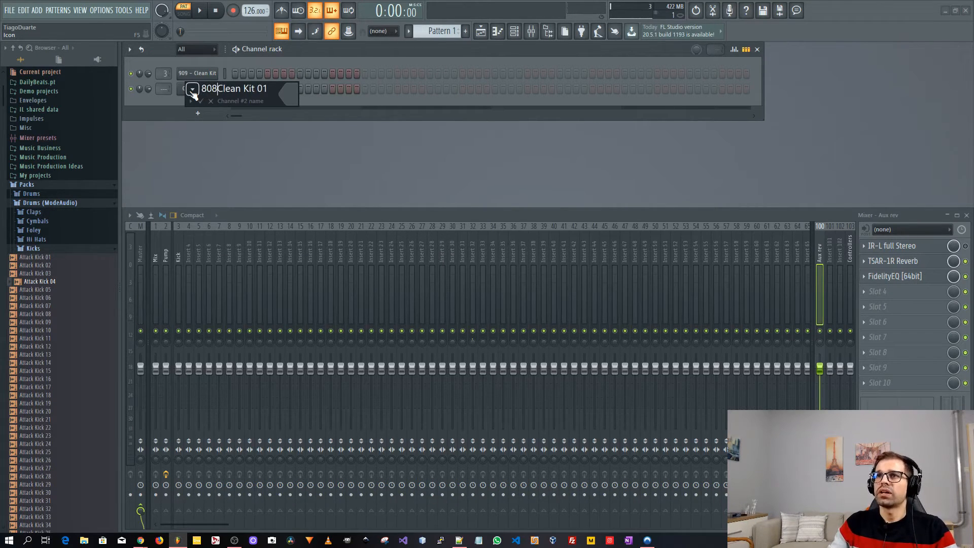
{"action": "key", "text": "Return"}
{"action": "left_click", "coordinate": [194, 95], "text": "shift"}
{"action": "key", "text": "Escape"}
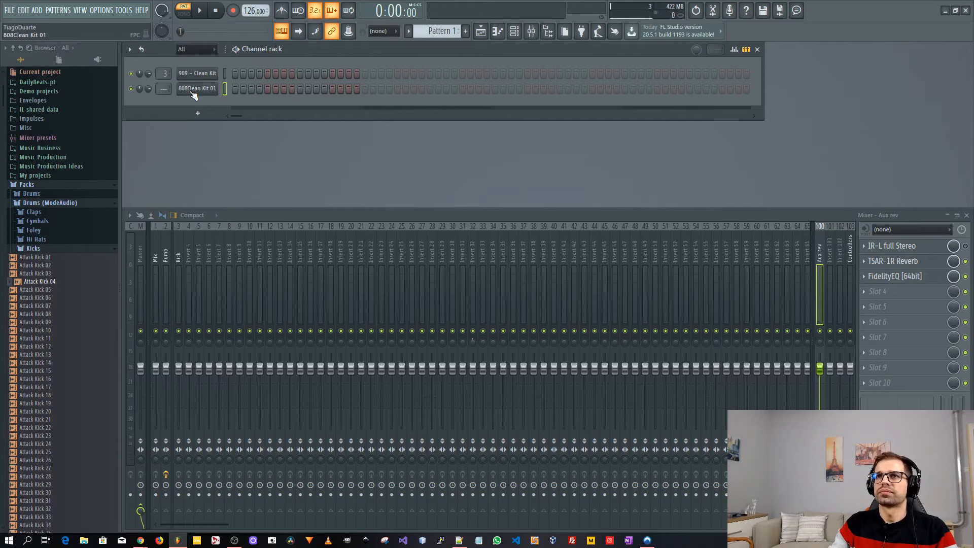
{"action": "left_click", "coordinate": [203, 91], "text": "shift"}
{"action": "left_click", "coordinate": [227, 88]}
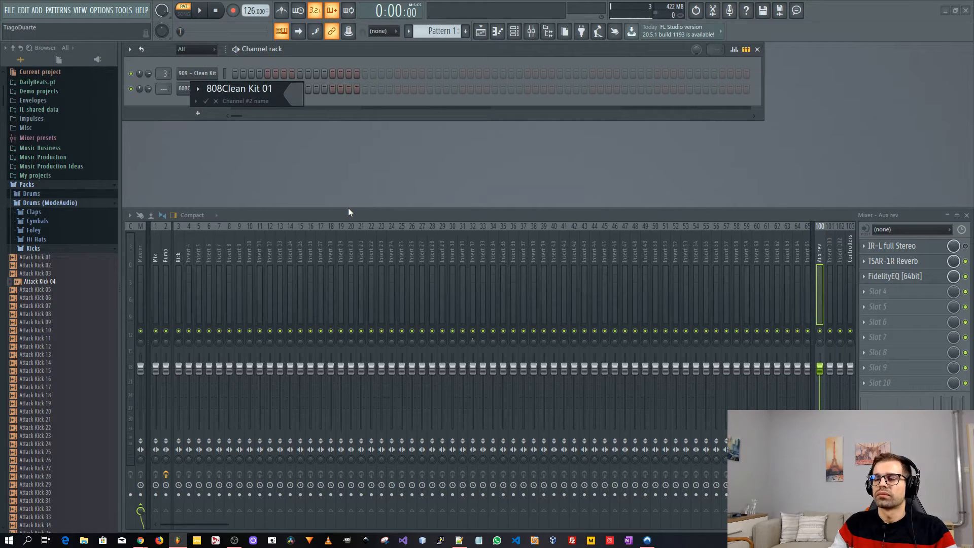
{"action": "type", "text": "-"}
{"action": "key", "text": "Return"}
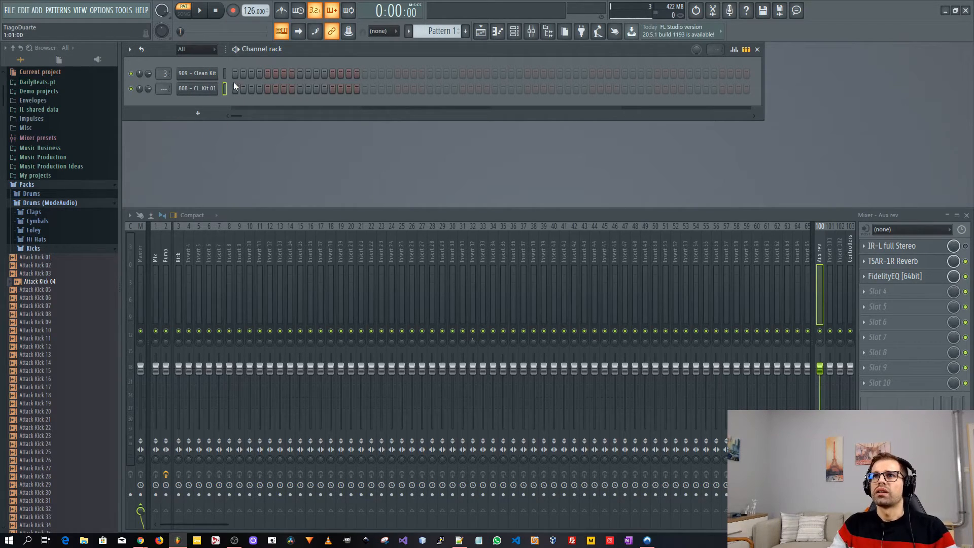
Step: Widen the channel name column in the channel rack and unassign the 909 - Clean Kit channel from mixer track 3
{"action": "left_click_drag", "start_coordinate": [225, 51], "coordinate": [248, 50]}
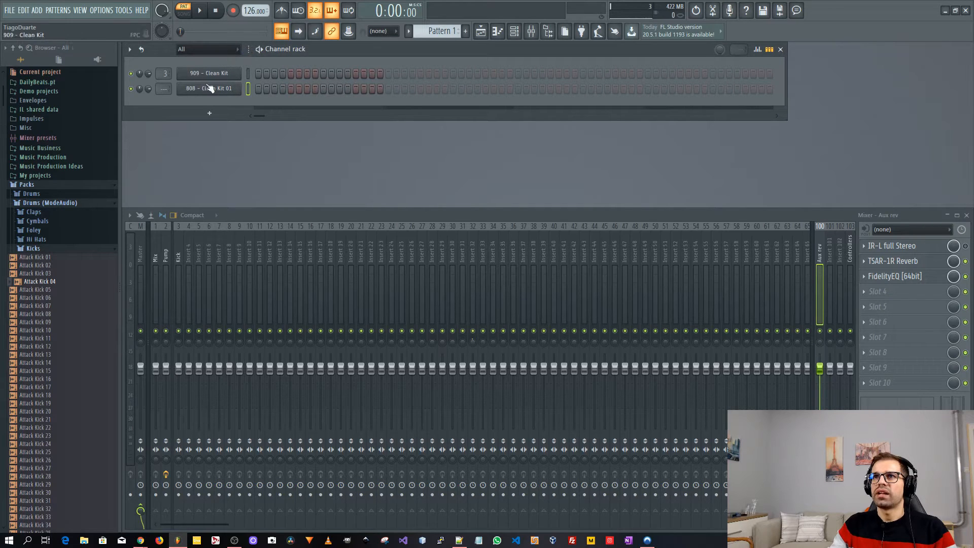
{"action": "left_click_drag", "start_coordinate": [160, 74], "coordinate": [160, 88]}
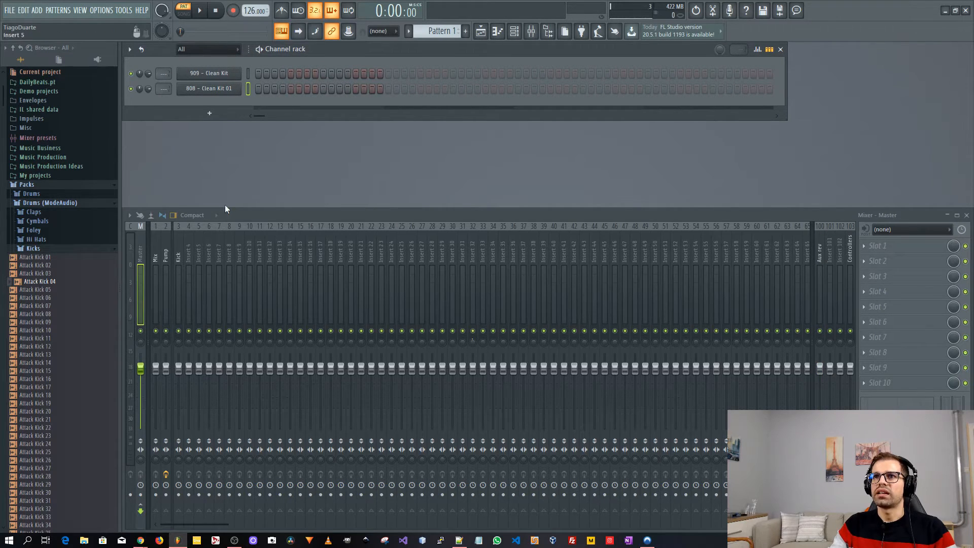
Step: Insert the L1+ Ultramaximizer Stereo limiter in slot 10 of the Master mixer track and close its window
{"action": "left_click", "coordinate": [895, 383]}
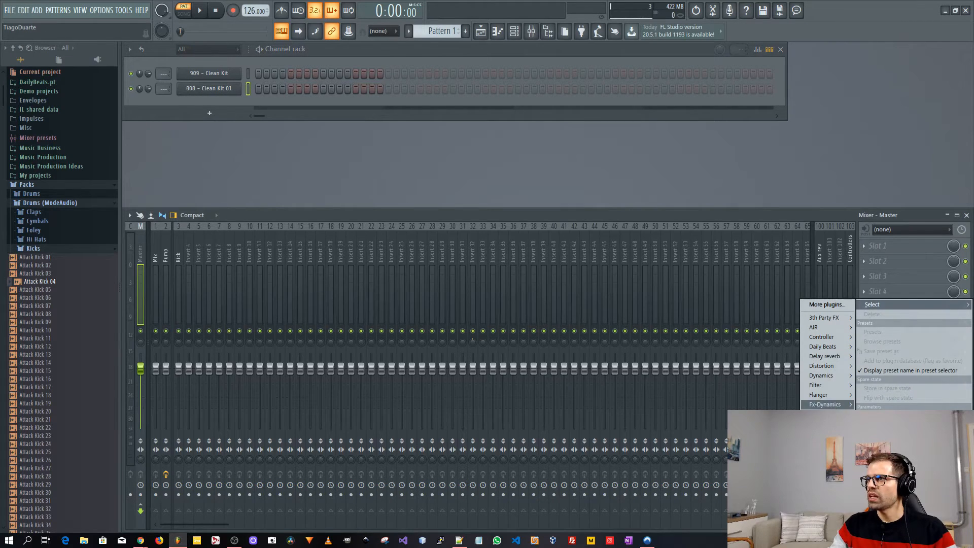
{"action": "mouse_move", "coordinate": [825, 517]}
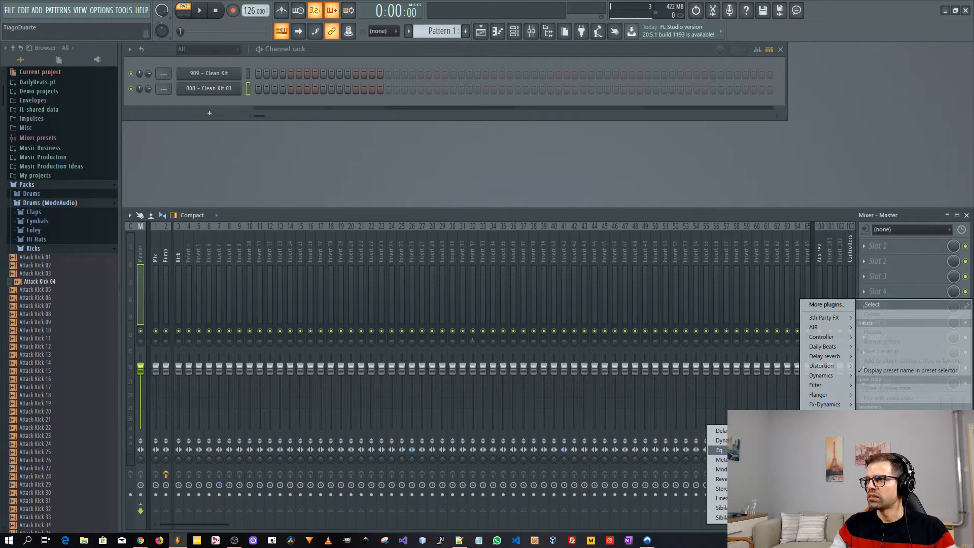
{"action": "mouse_move", "coordinate": [722, 441]}
{"action": "left_click", "coordinate": [680, 490]}
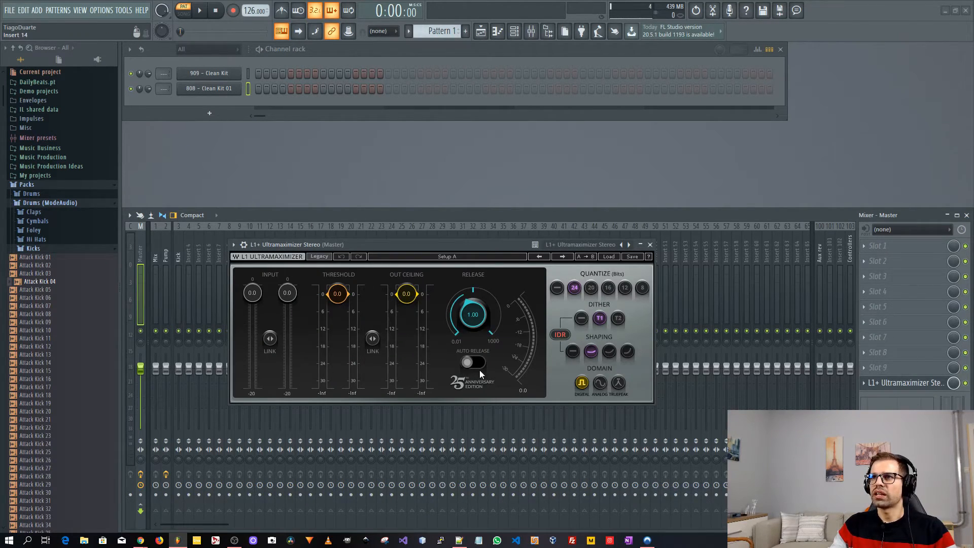
{"action": "mouse_move", "coordinate": [339, 293]}
{"action": "left_mouse_down"}
{"action": "mouse_move", "coordinate": [339, 337]}
{"action": "mouse_move", "coordinate": [340, 294]}
{"action": "left_mouse_up"}
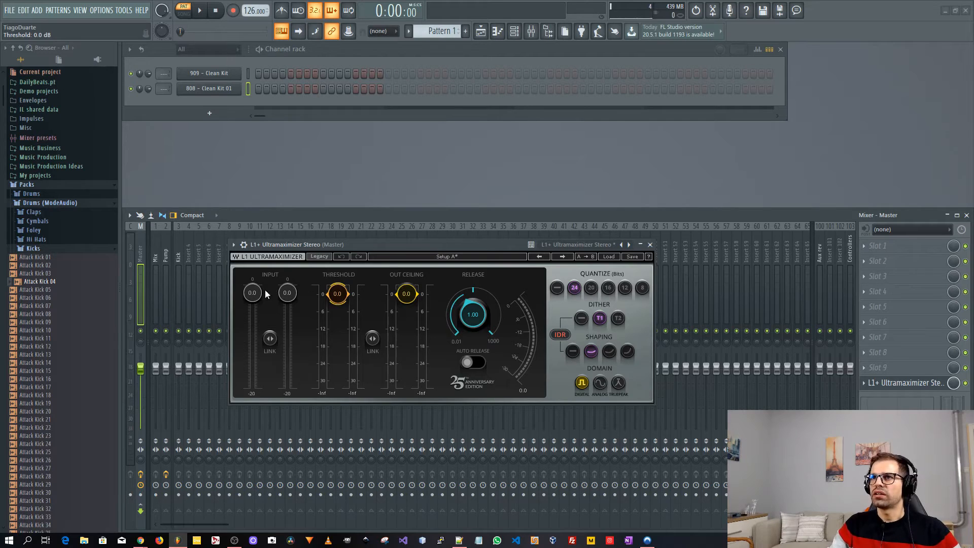
{"action": "left_click", "coordinate": [650, 245]}
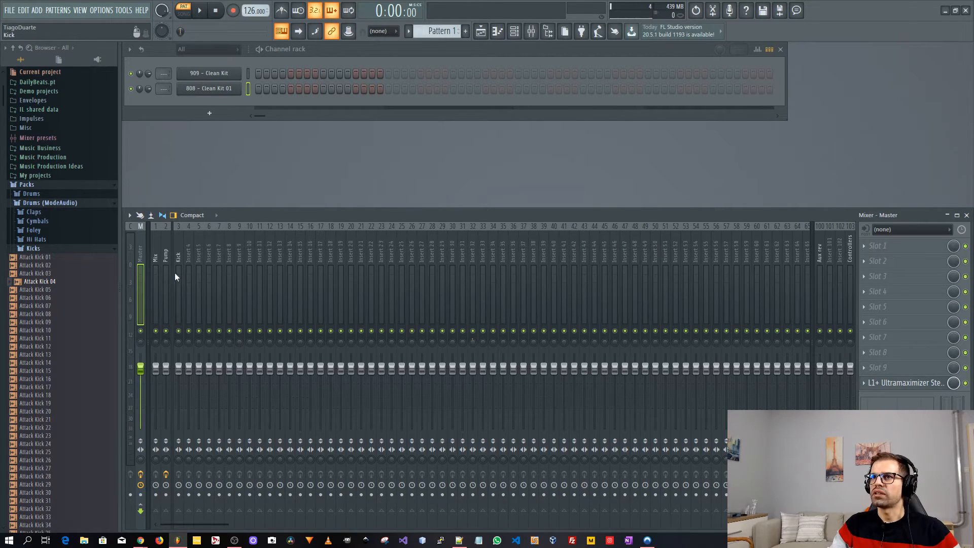
Step: Review the effect slots of the Mix, Pump and Kick mixer tracks
{"action": "left_click", "coordinate": [155, 257]}
{"action": "left_click", "coordinate": [165, 257]}
{"action": "left_click", "coordinate": [181, 259]}
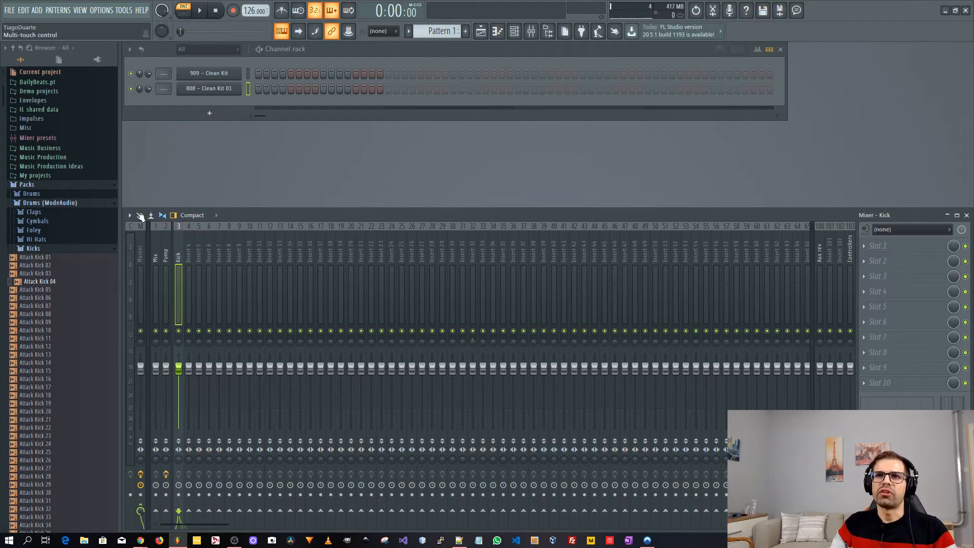
Step: Collapse the Kicks, Drums (ModeAudio) and Packs folders in the browser
{"action": "left_click", "coordinate": [53, 248]}
{"action": "left_click", "coordinate": [58, 204]}
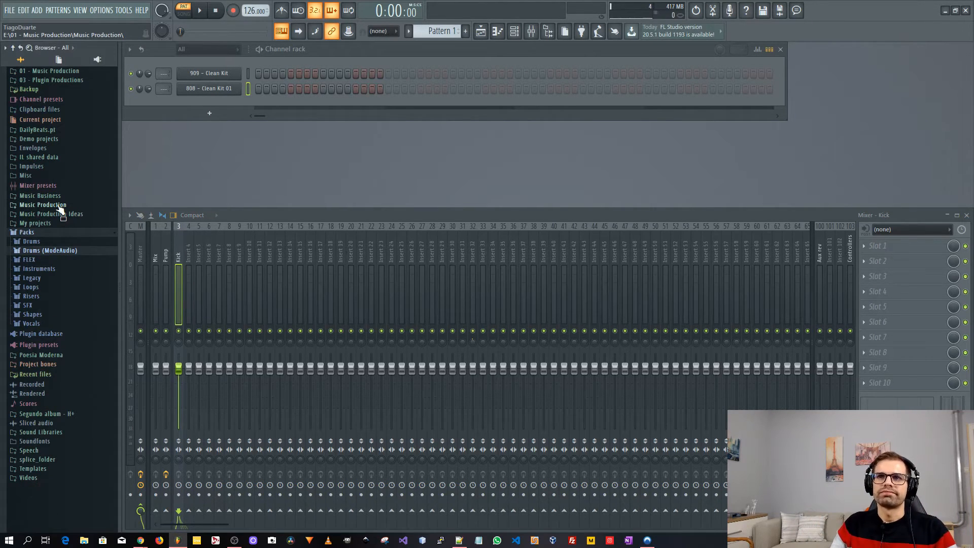
{"action": "left_click", "coordinate": [27, 232]}
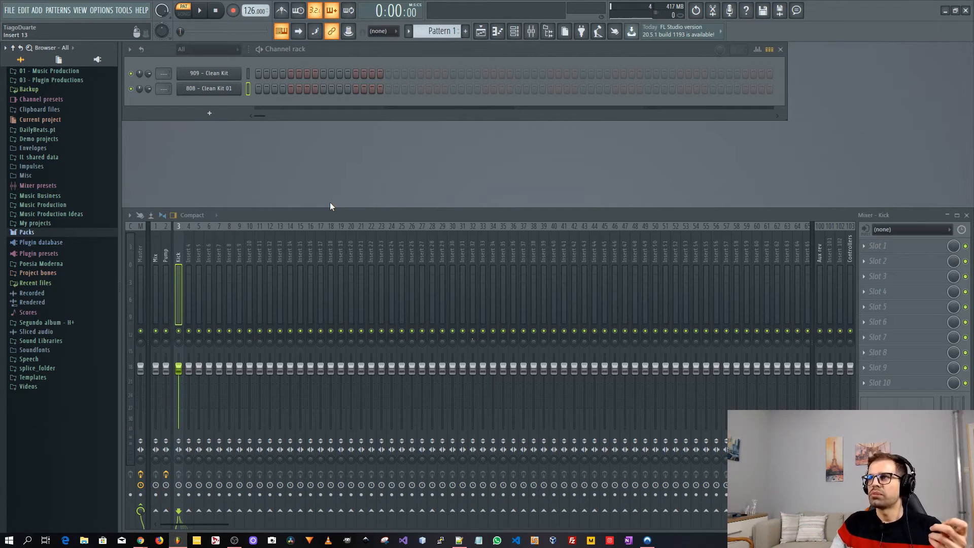
Step: Examine the controller plugins available for slot 8 of the Controllers mixer track
{"action": "left_click", "coordinate": [852, 253]}
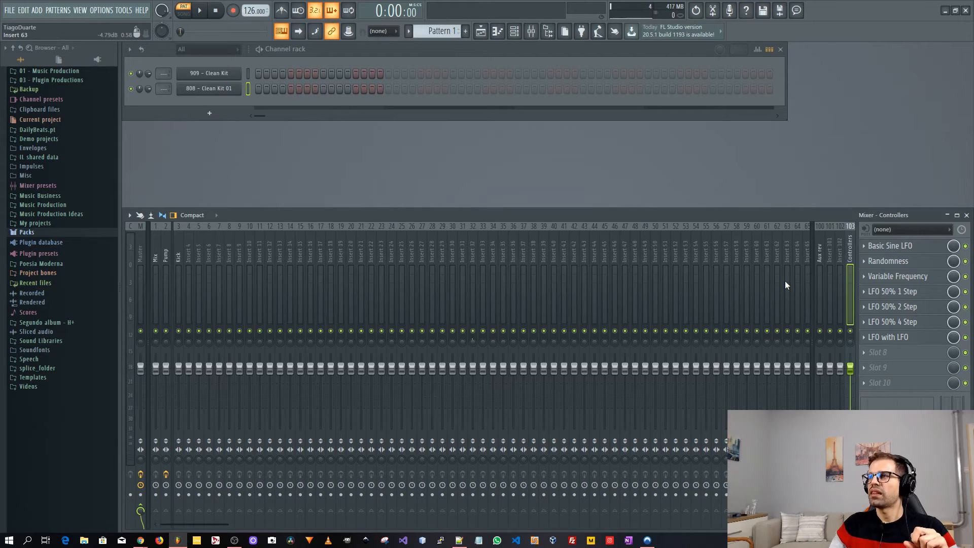
{"action": "left_click", "coordinate": [885, 351]}
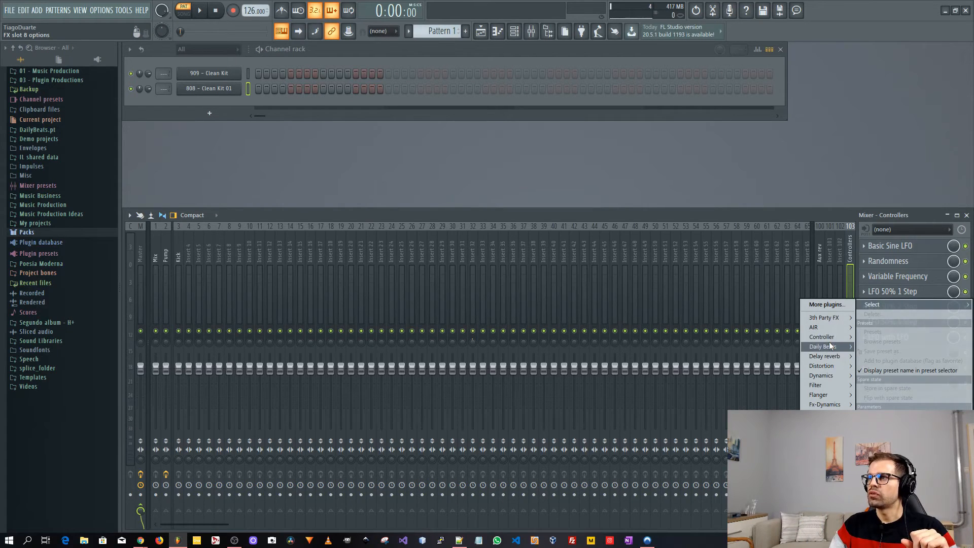
{"action": "mouse_move", "coordinate": [830, 336]}
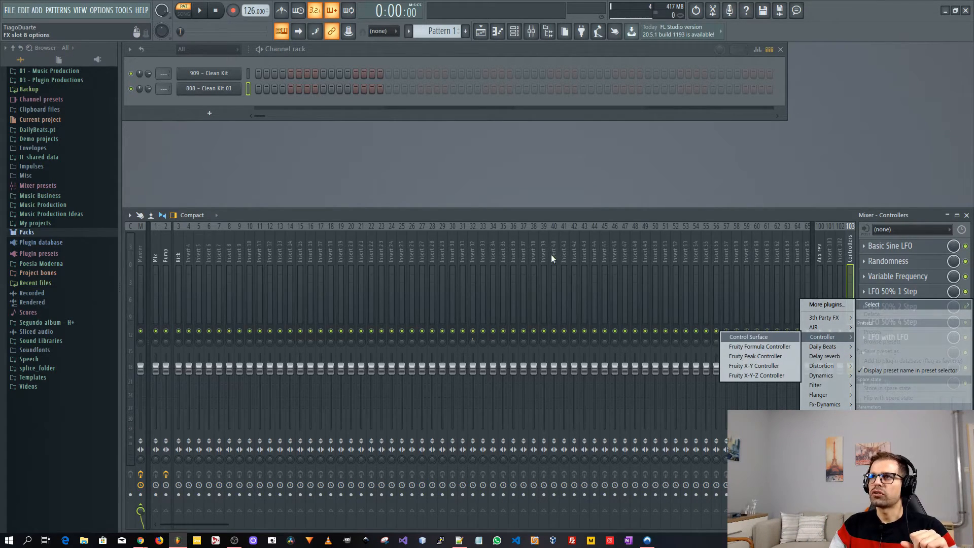
{"action": "left_click", "coordinate": [493, 215]}
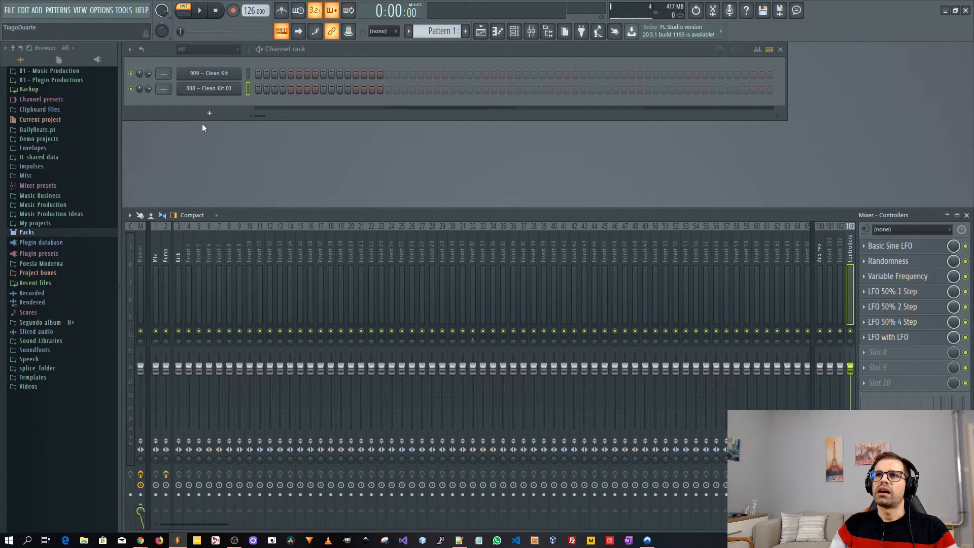
Step: Start saving the project under a new name and browse from Programas (x86) to Image-Line, FL Studio 20.5.1, Data, Templates
{"action": "left_click", "coordinate": [9, 10]}
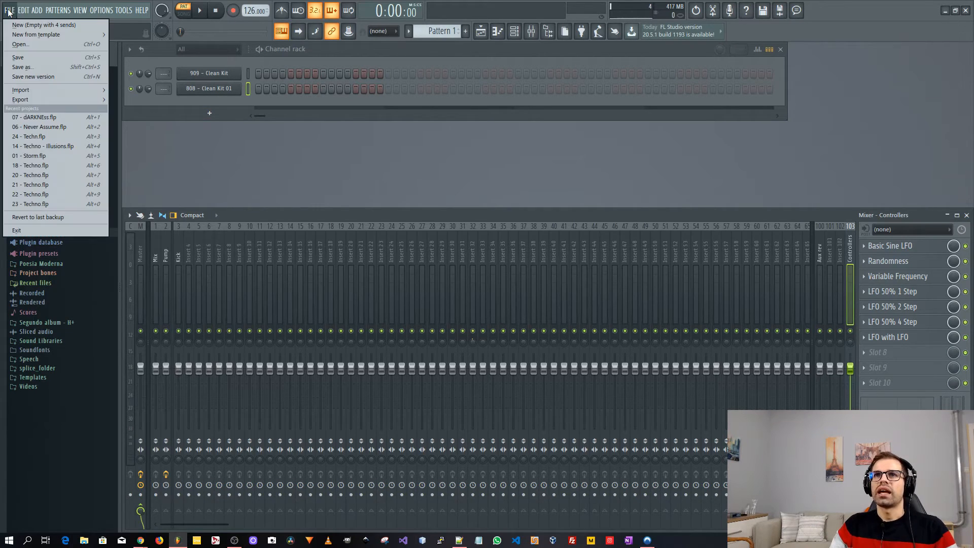
{"action": "left_click", "coordinate": [44, 67]}
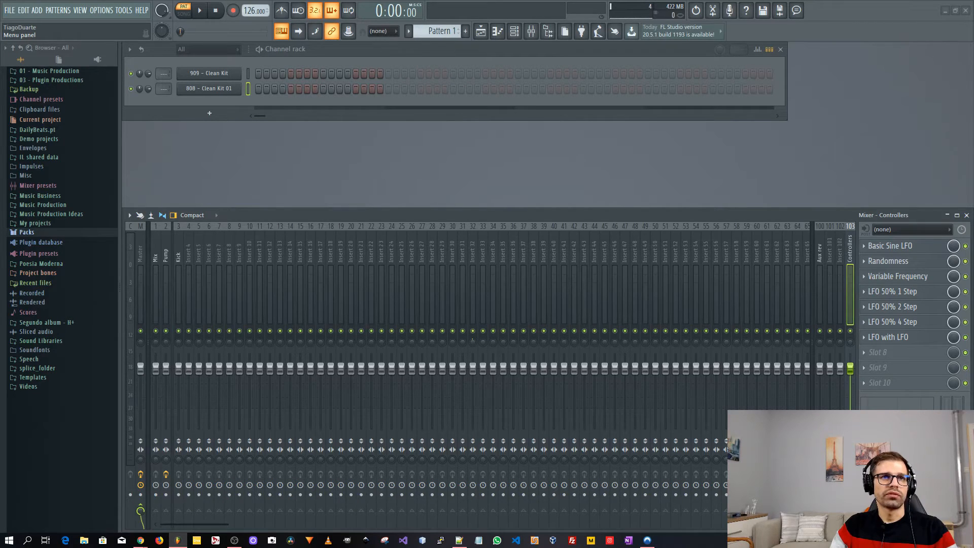
{"action": "key", "text": "ctrl+s"}
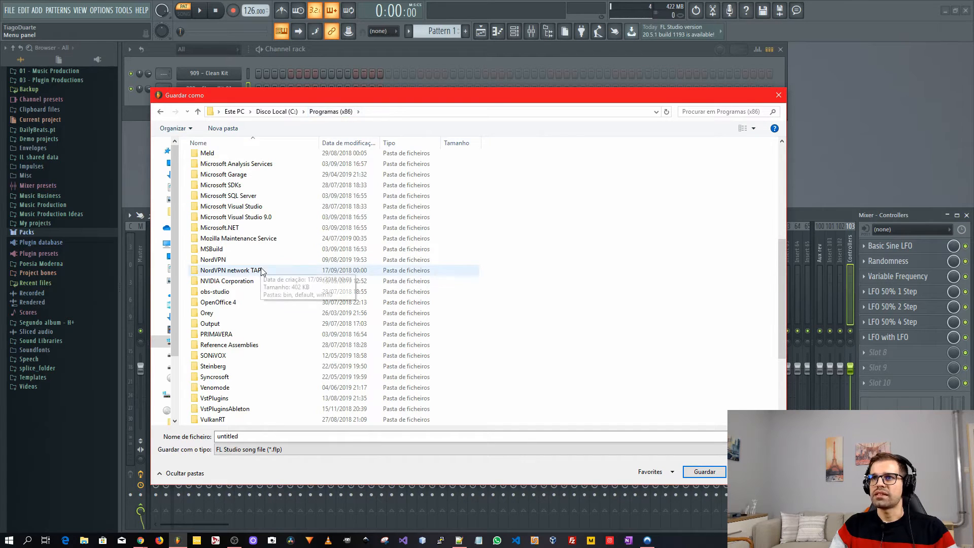
{"action": "scroll", "coordinate": [257, 310], "scroll_direction": "down", "scroll_amount": 3}
{"action": "scroll", "coordinate": [256, 315], "scroll_direction": "up", "scroll_amount": 3}
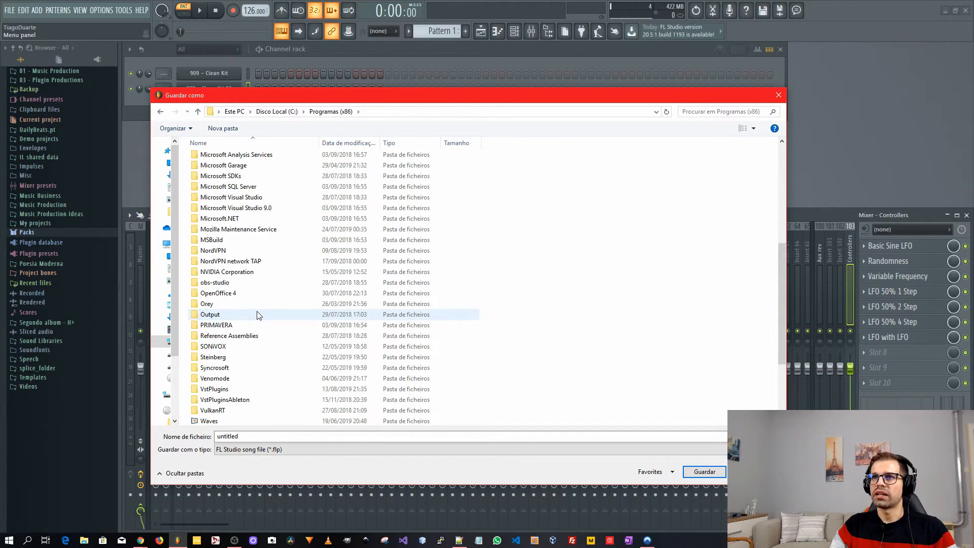
{"action": "scroll", "coordinate": [257, 315], "scroll_direction": "up", "scroll_amount": 6}
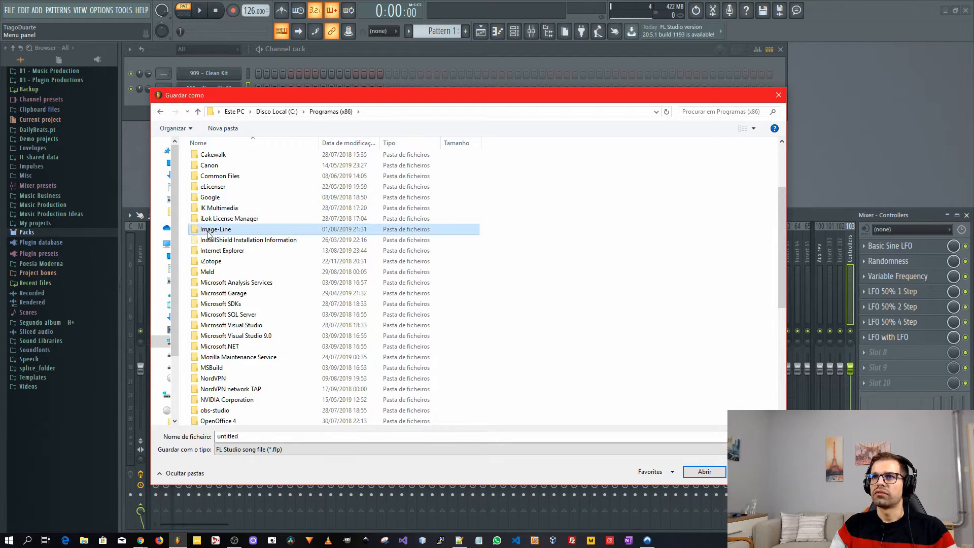
{"action": "double_click", "coordinate": [244, 217]}
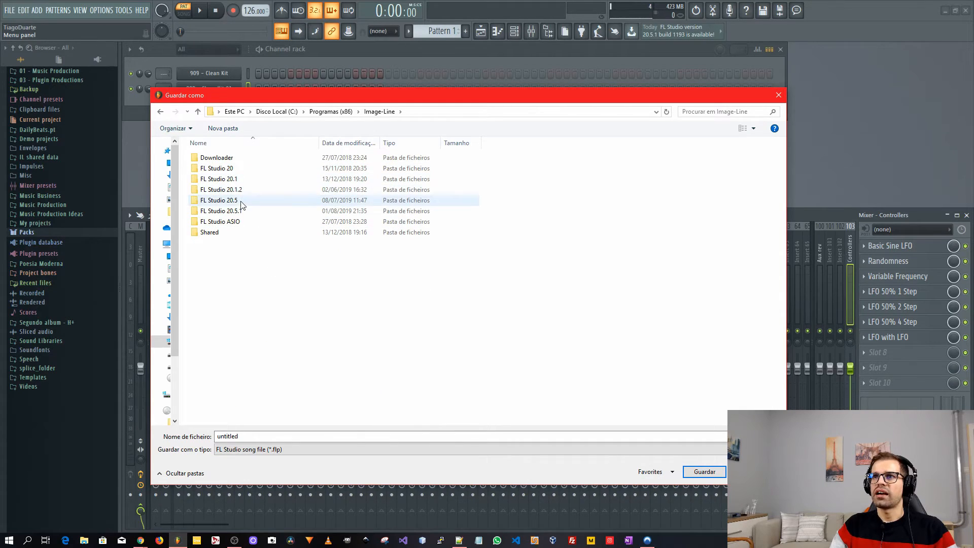
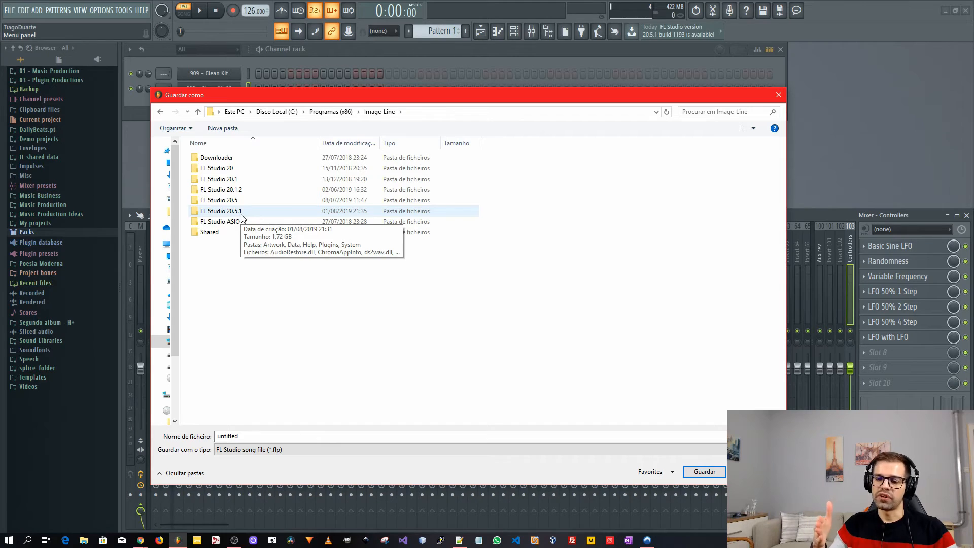
{"action": "double_click", "coordinate": [241, 211]}
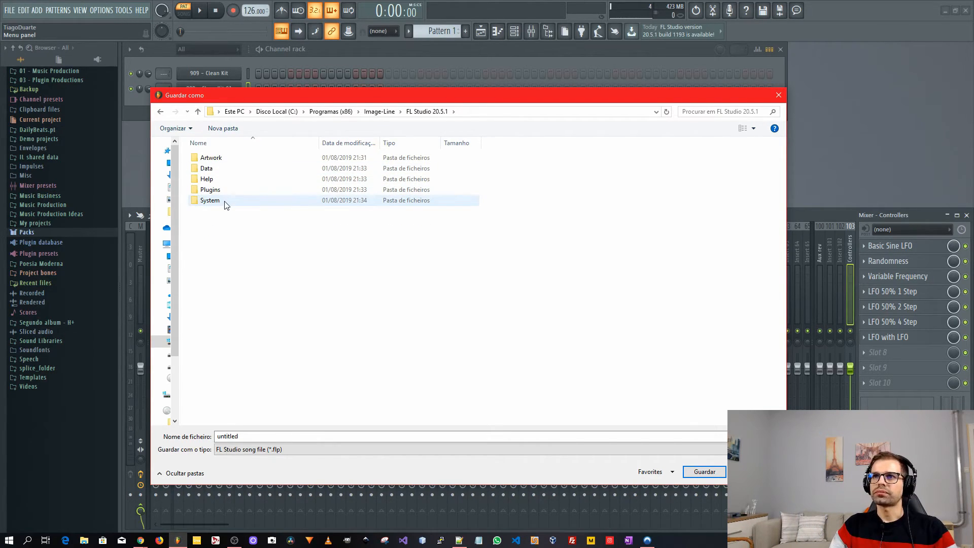
{"action": "double_click", "coordinate": [223, 170]}
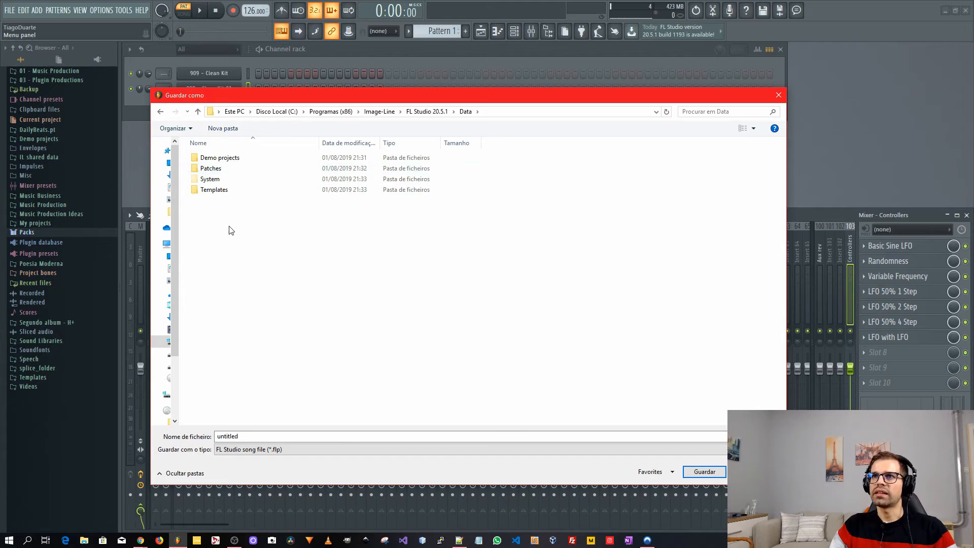
{"action": "double_click", "coordinate": [219, 193]}
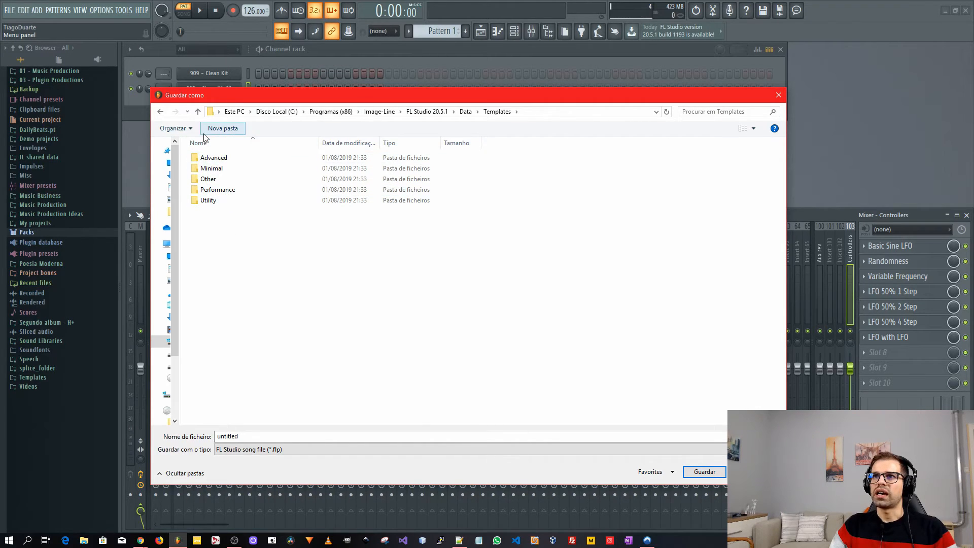
Step: Create a folder named Daily Beats inside Templates and open it
{"action": "left_click", "coordinate": [228, 131]}
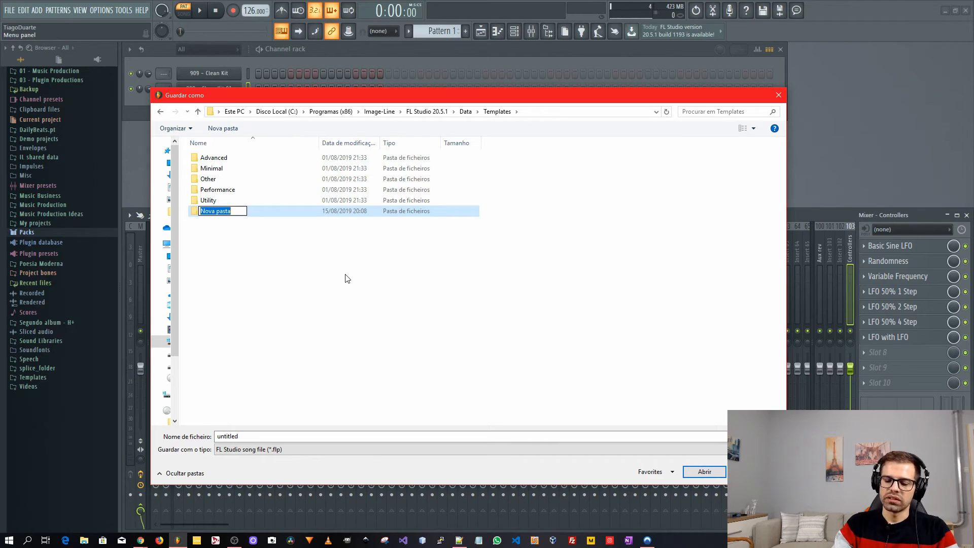
{"action": "type", "text": "Daily Beats"}
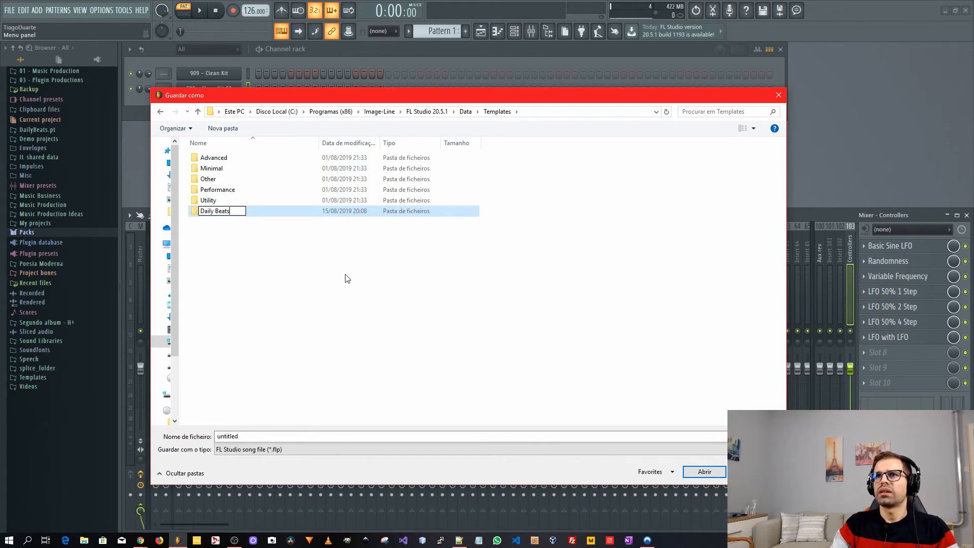
{"action": "key", "text": "Return"}
{"action": "key", "text": "Return"}
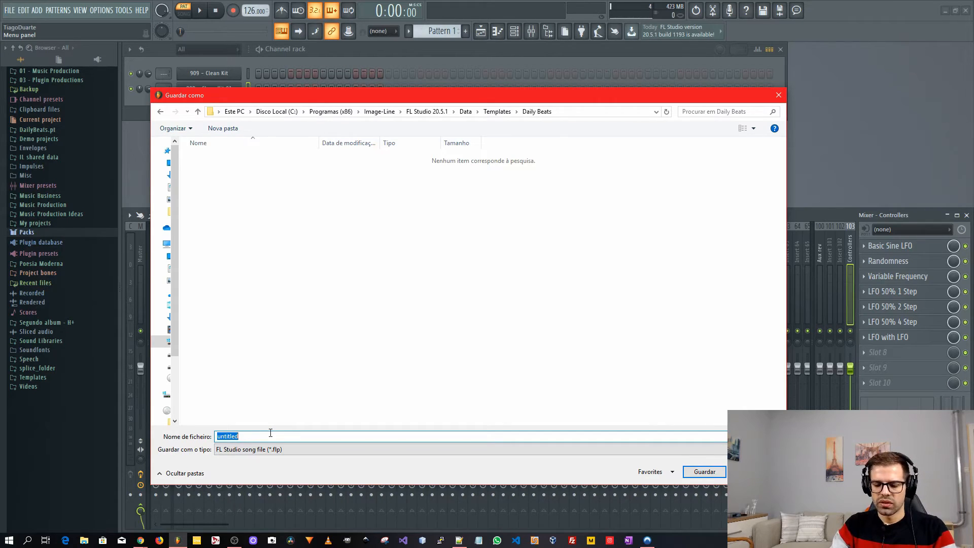
Step: Save the project as an FL Studio song file named [Techno] Template in the Daily Beats folder
{"action": "type", "text": "[Techno Template"}
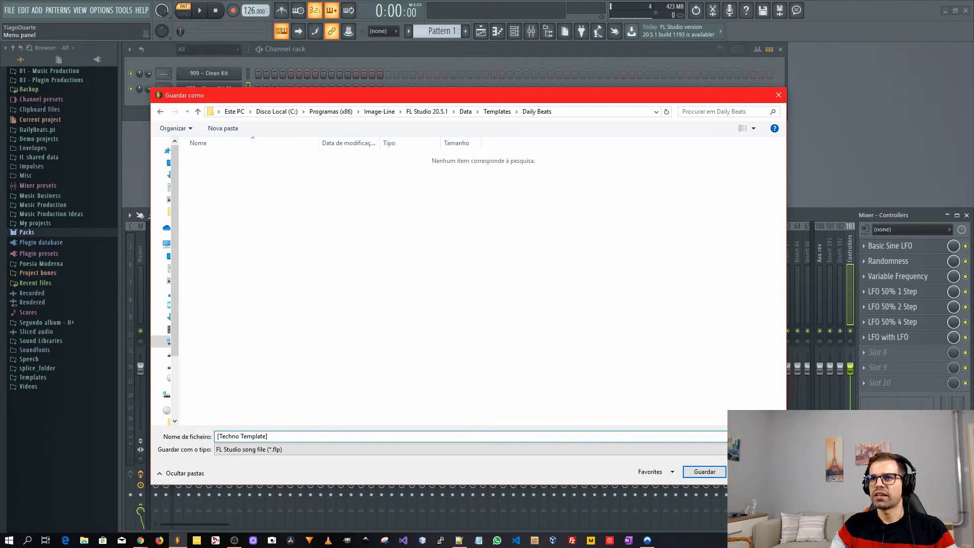
{"action": "left_click_drag", "start_coordinate": [283, 438], "coordinate": [194, 439]}
{"action": "left_click", "coordinate": [277, 439]}
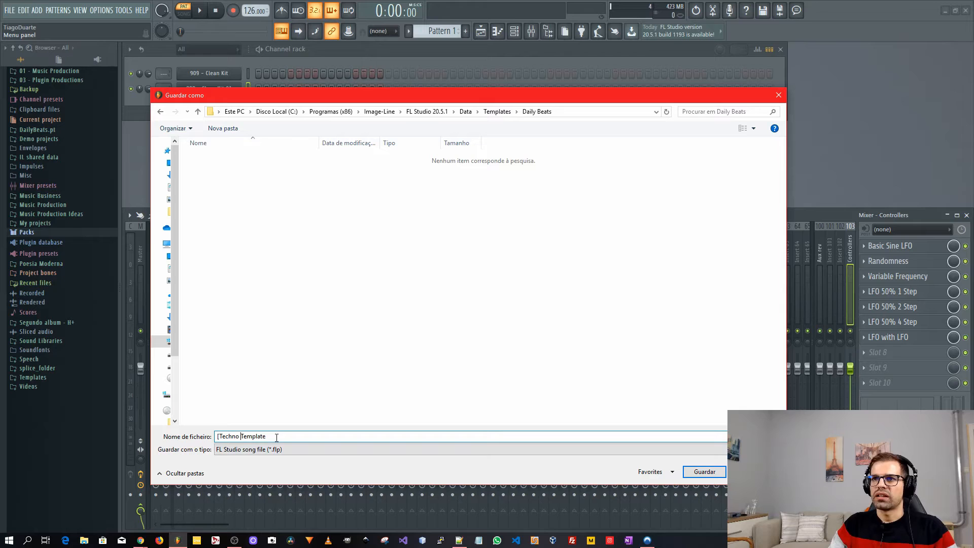
{"action": "key", "text": "BackSpace"}
{"action": "type", "text": "]"}
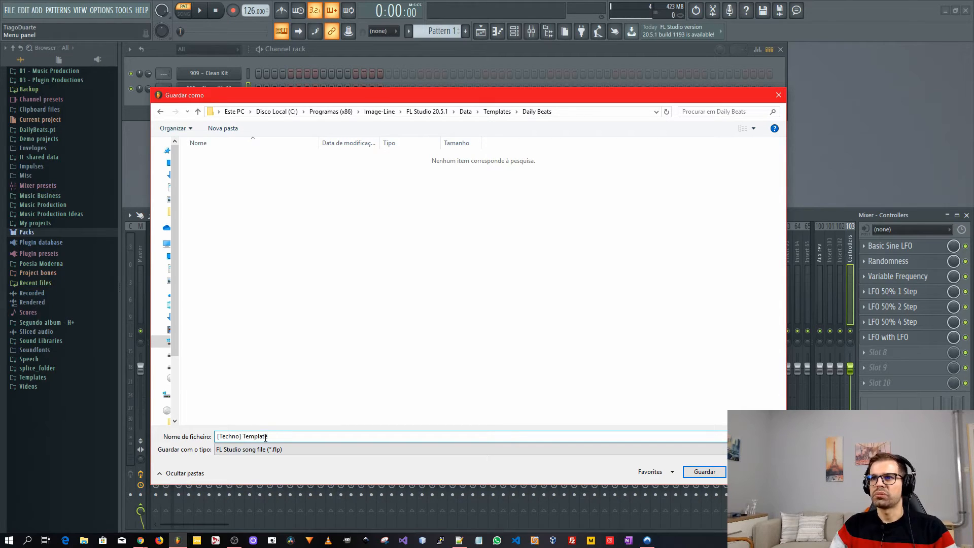
{"action": "left_click", "coordinate": [711, 473]}
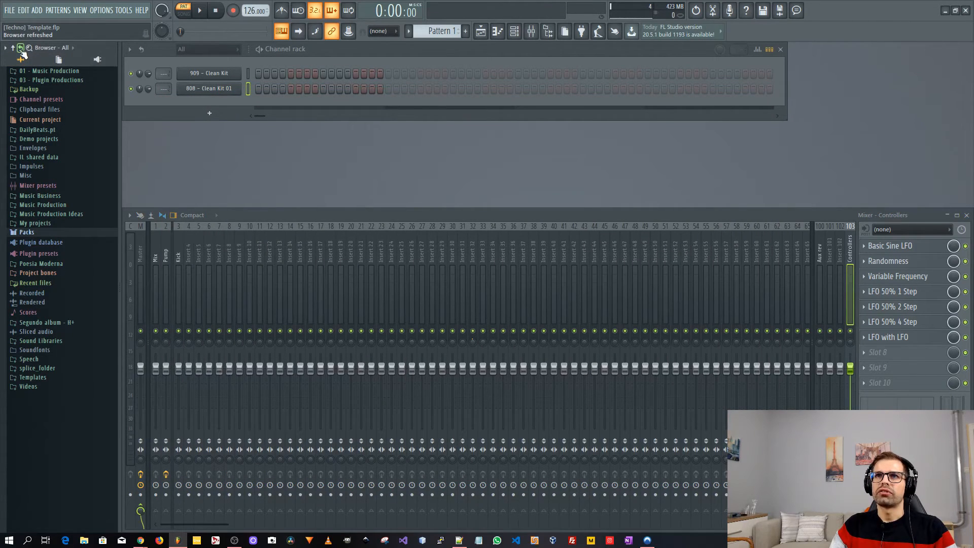
Step: Look for the saved techno template among the Minimal and Other categories of new-project templates
{"action": "left_click", "coordinate": [9, 12]}
{"action": "mouse_move", "coordinate": [46, 37]}
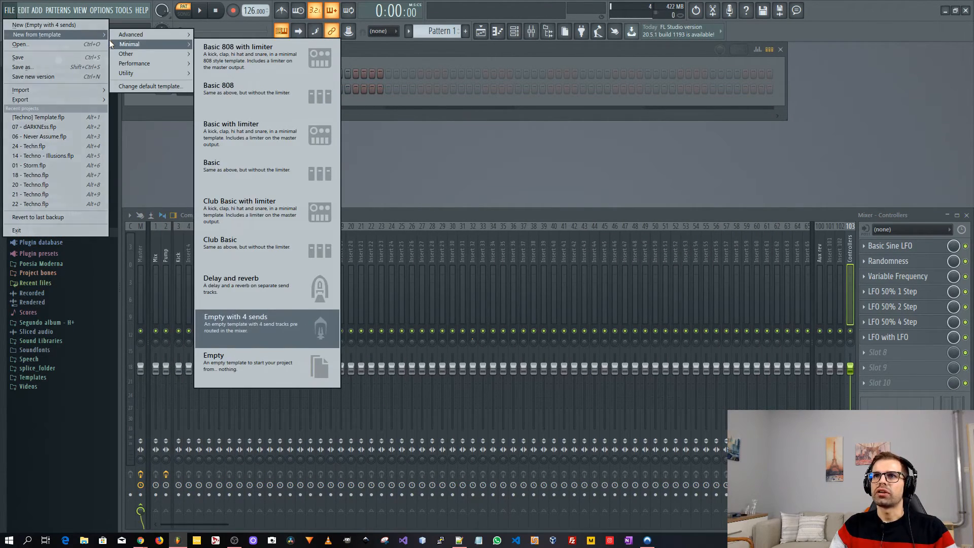
{"action": "mouse_move", "coordinate": [165, 76]}
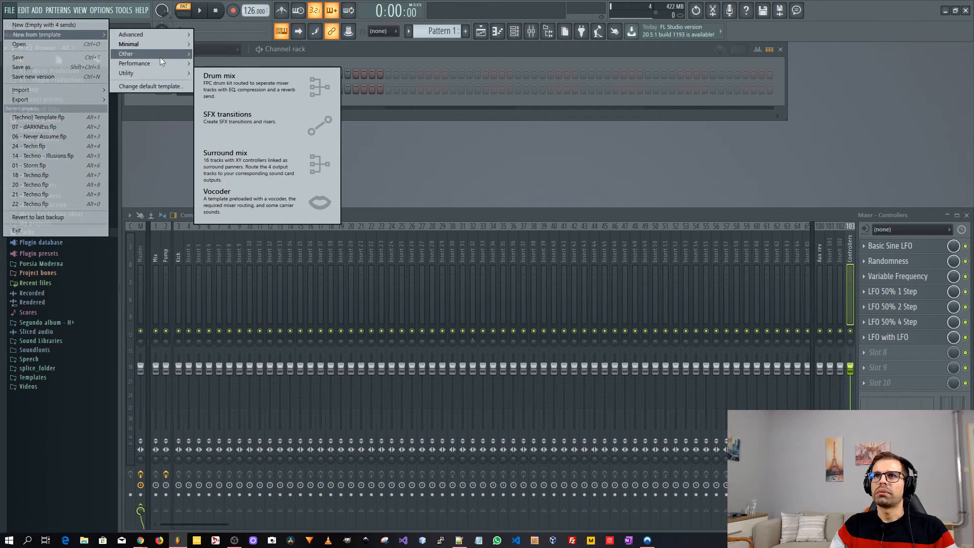
{"action": "left_click", "coordinate": [158, 153]}
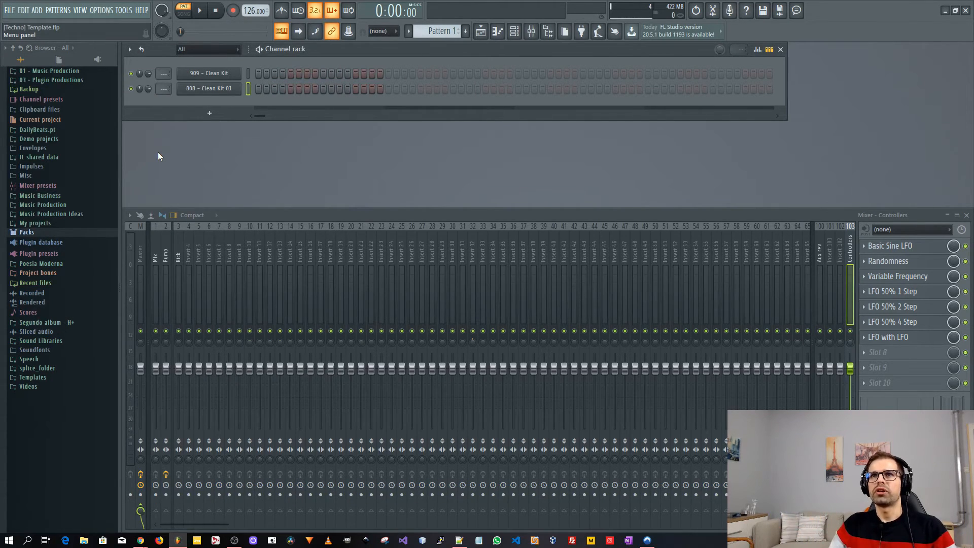
Step: Start a new project from the default Empty with 4 sends template and recheck the list of available templates
{"action": "left_click", "coordinate": [12, 11]}
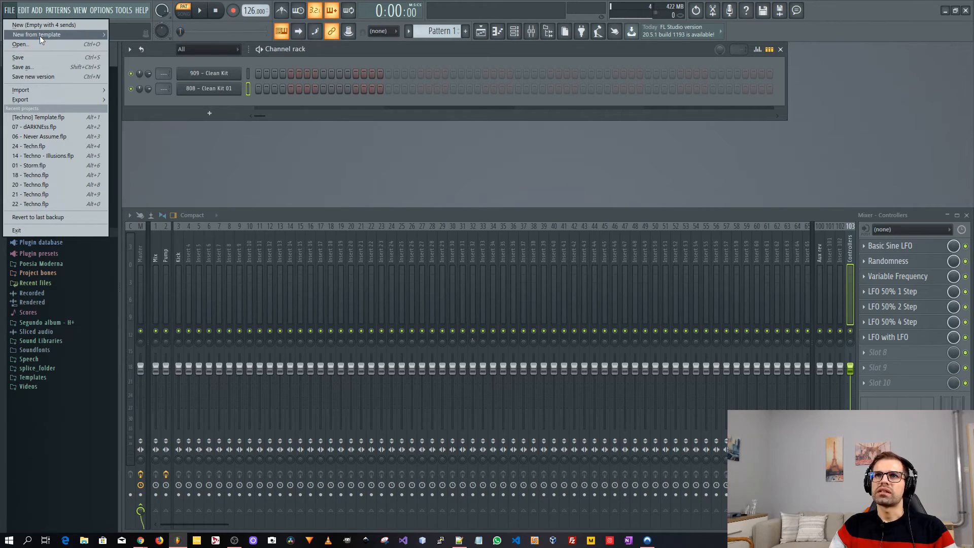
{"action": "mouse_move", "coordinate": [40, 35]}
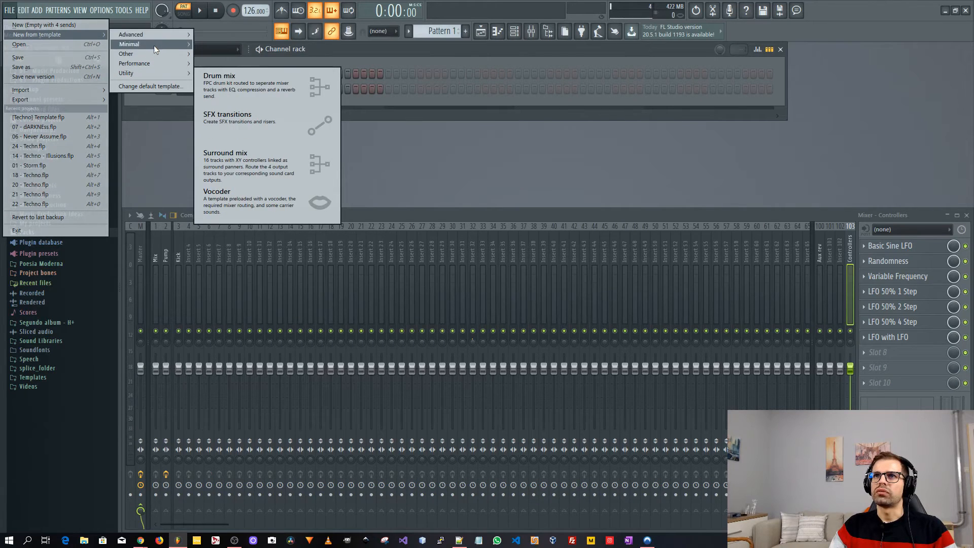
{"action": "left_click", "coordinate": [80, 27]}
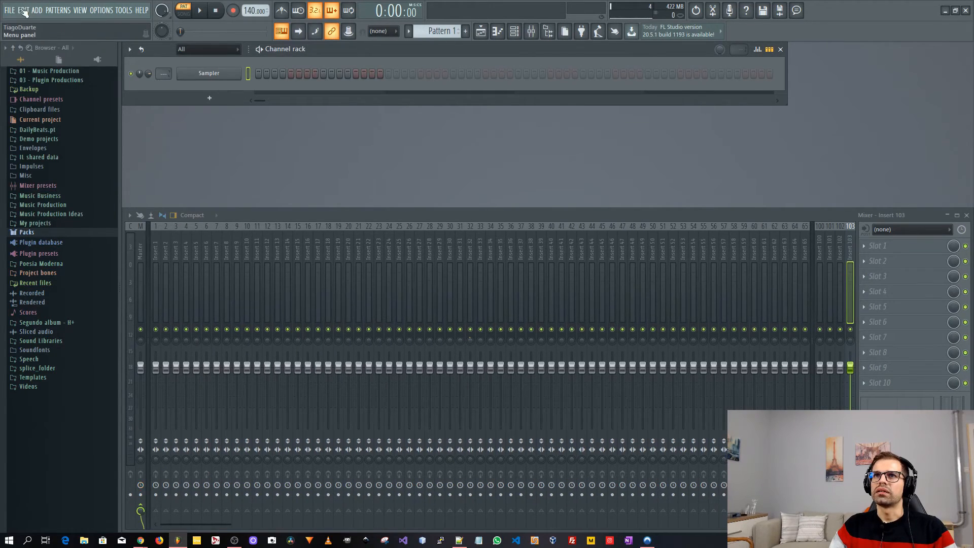
{"action": "left_click", "coordinate": [12, 11]}
{"action": "mouse_move", "coordinate": [41, 35]}
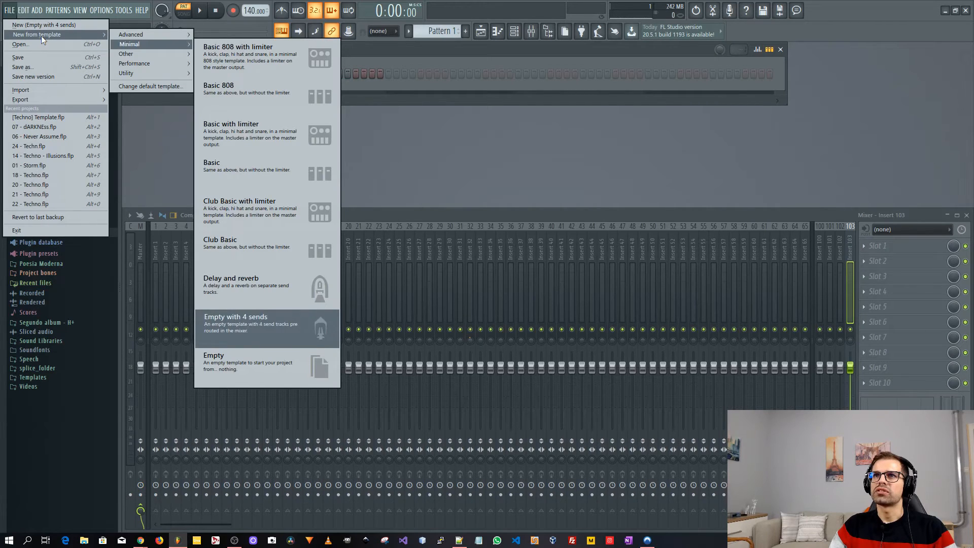
{"action": "left_click", "coordinate": [837, 177]}
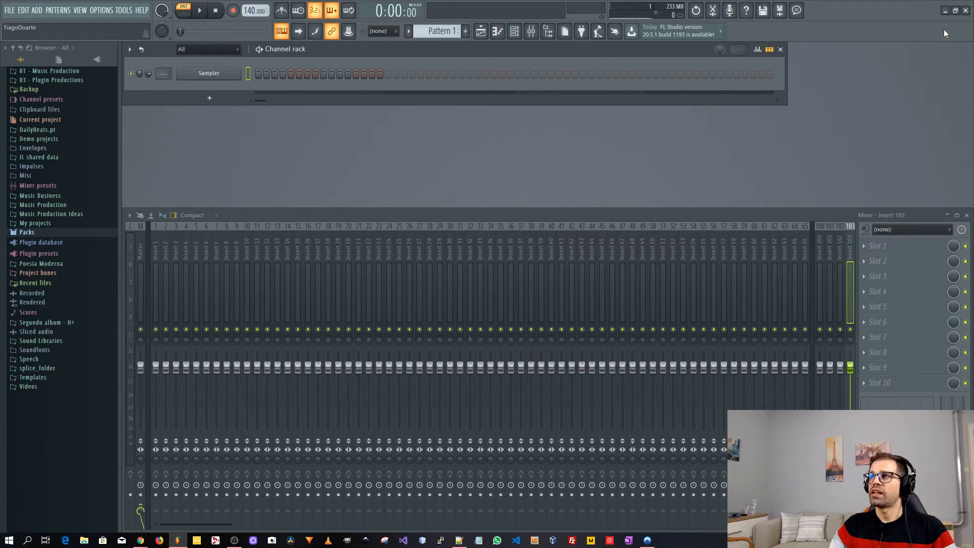
Step: Create a new project from the [Techno] Template
{"action": "left_click", "coordinate": [9, 10]}
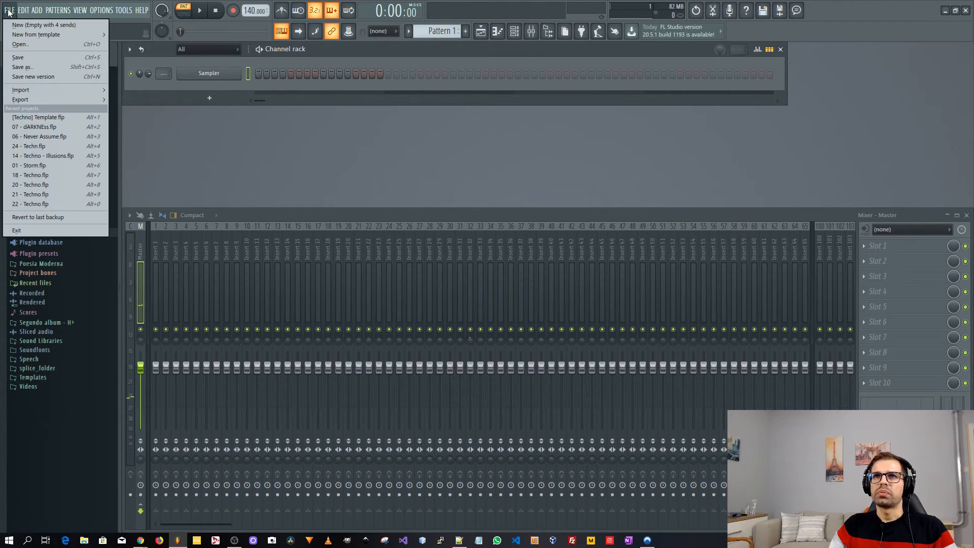
{"action": "mouse_move", "coordinate": [35, 38]}
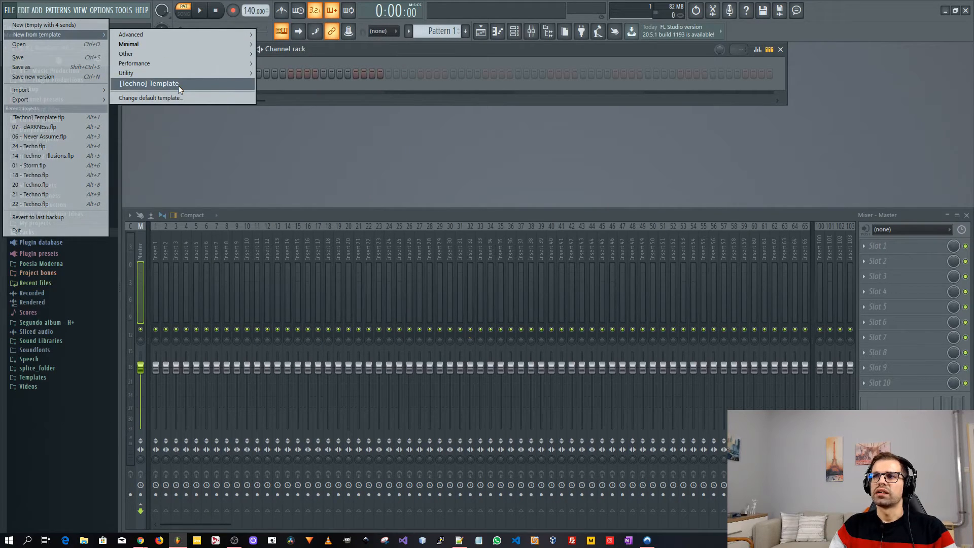
{"action": "left_click", "coordinate": [178, 85]}
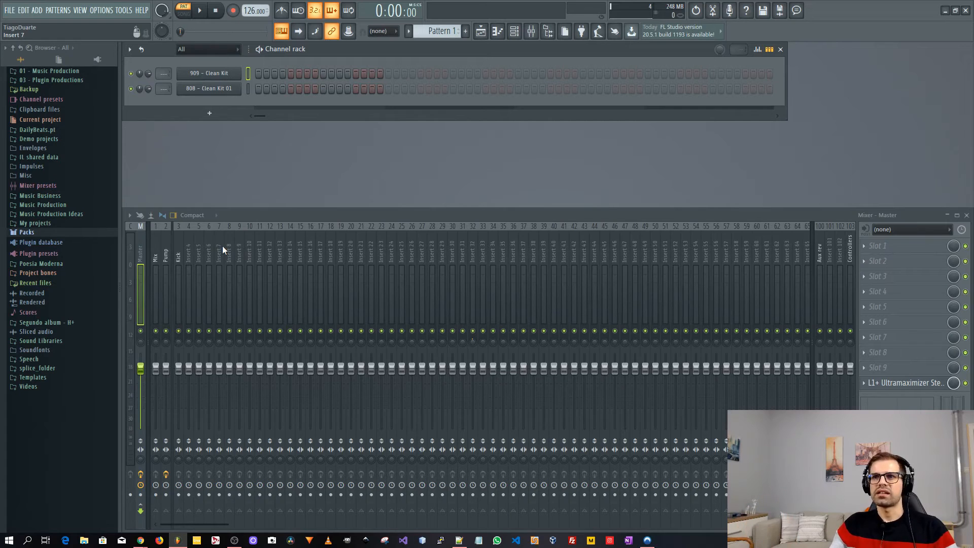
Step: Start a default Empty with 4 sends project and replace it with a new one based on the [Techno] Template
{"action": "left_click", "coordinate": [9, 10]}
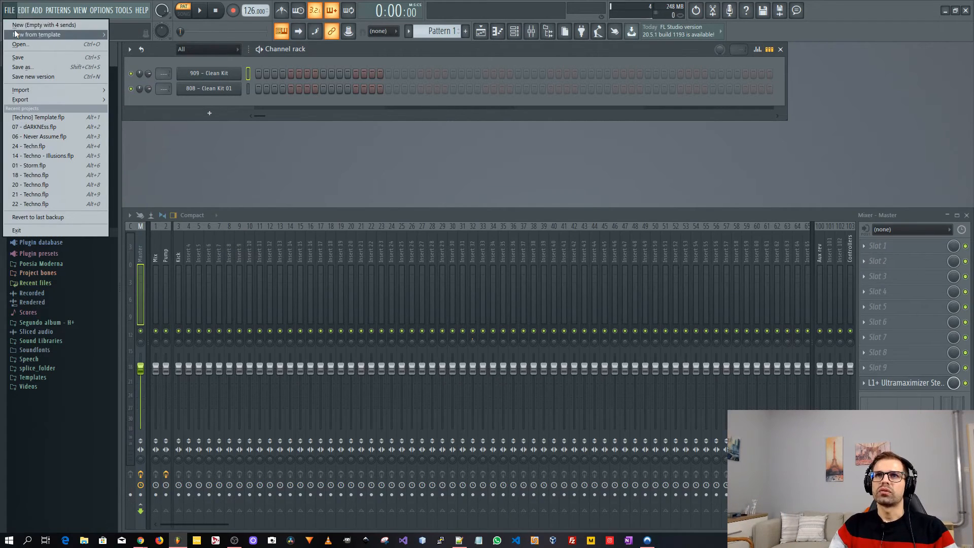
{"action": "left_click", "coordinate": [35, 24]}
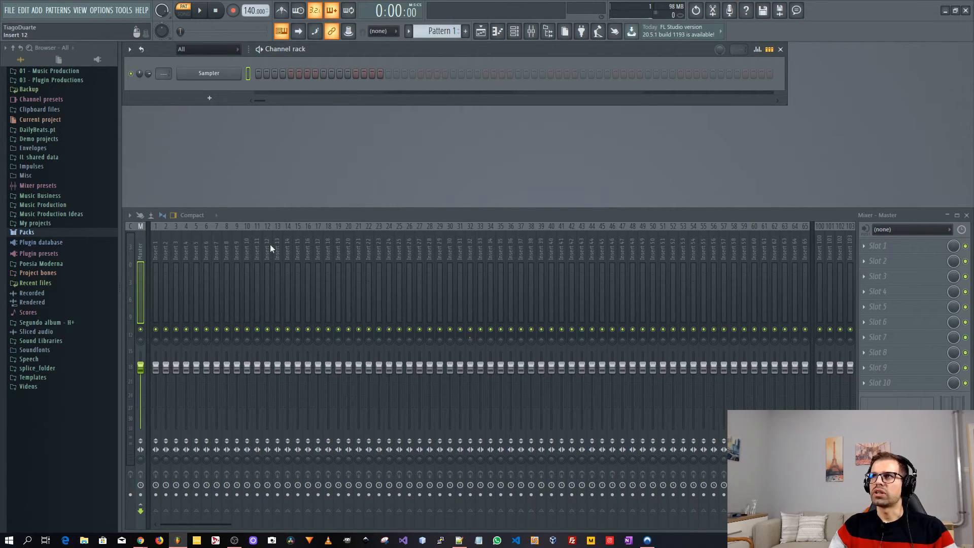
{"action": "left_click", "coordinate": [9, 10]}
{"action": "mouse_move", "coordinate": [34, 35]}
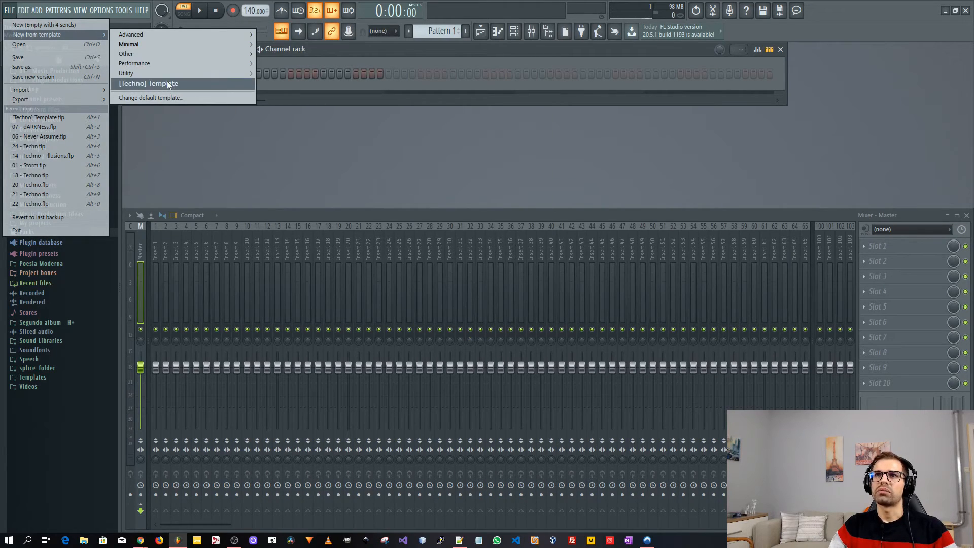
{"action": "left_click", "coordinate": [166, 83]}
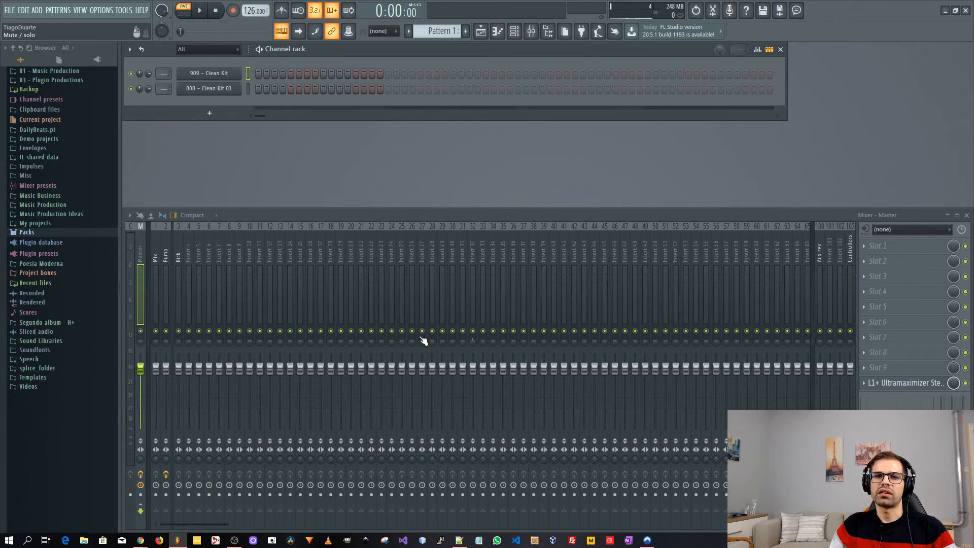
Step: Open the default template setting and view the templates that can be chosen for new projects
{"action": "left_click", "coordinate": [23, 11]}
{"action": "mouse_move", "coordinate": [13, 8]}
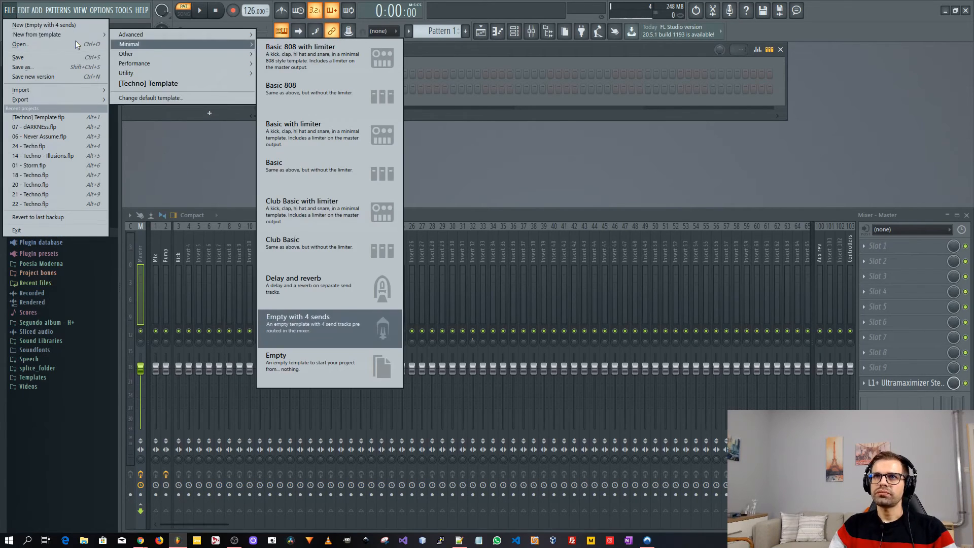
{"action": "left_click", "coordinate": [154, 98]}
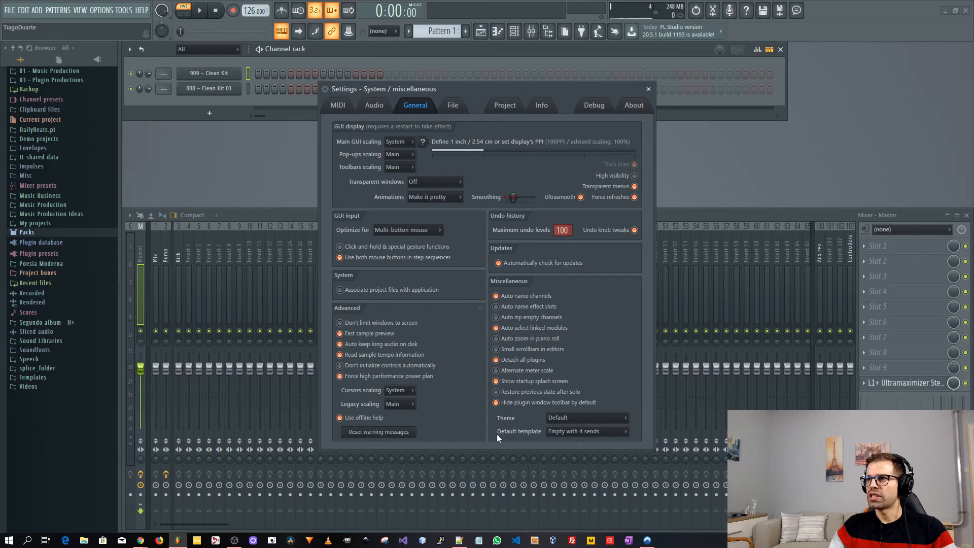
{"action": "left_click", "coordinate": [590, 433]}
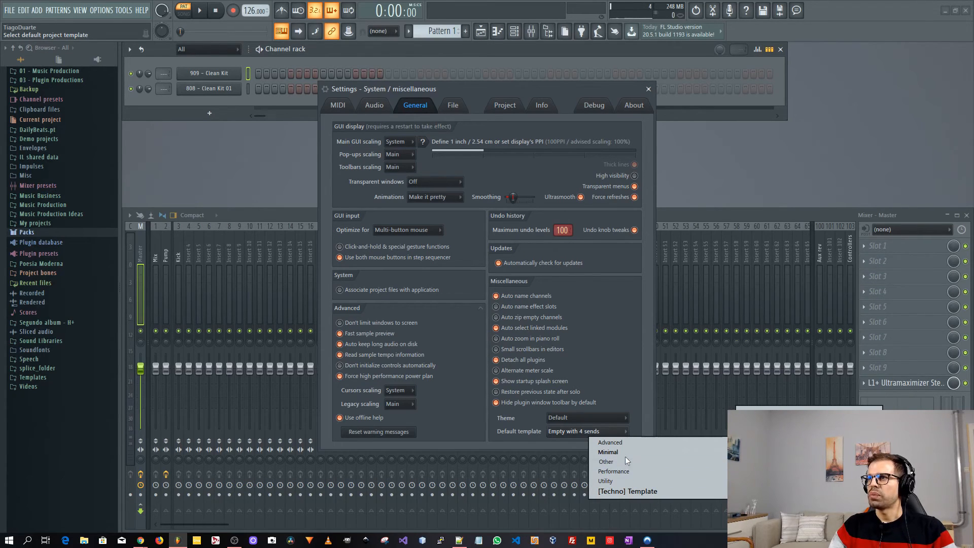
Step: In the general settings, enable Restore previous state after solo and disable Hide plugin window toolbar by default
{"action": "left_click", "coordinate": [584, 438]}
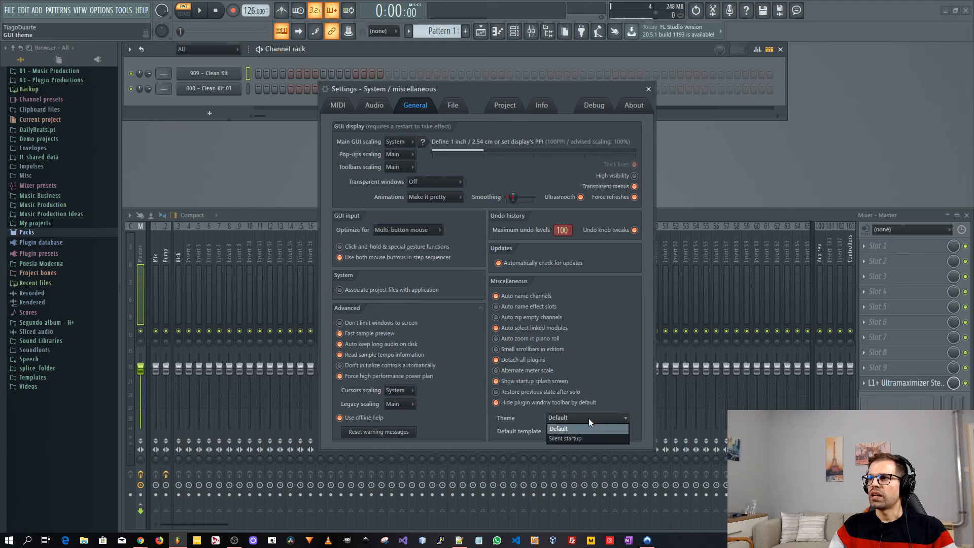
{"action": "left_click", "coordinate": [546, 403]}
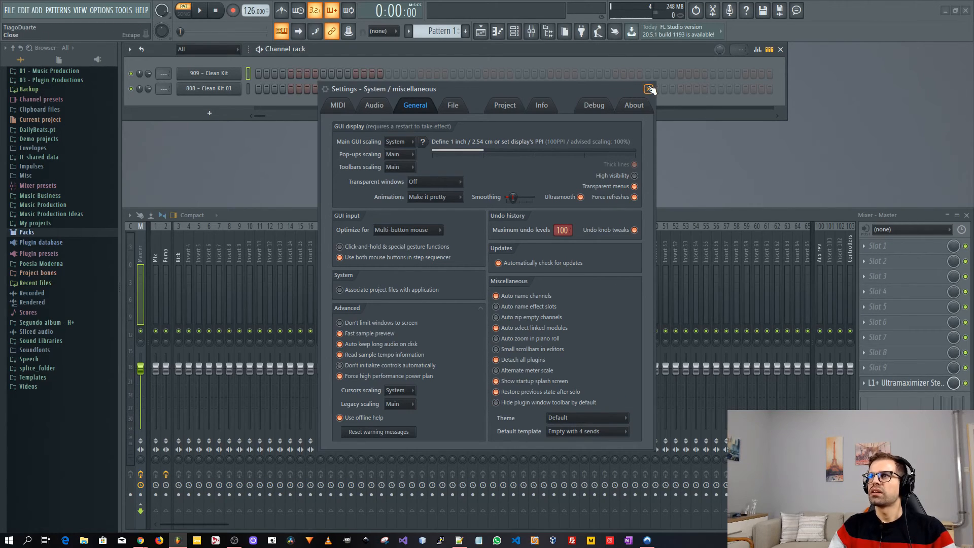
{"action": "key", "text": "Escape"}
Step: Reopen the general settings to review the Default template option and close them without changes
{"action": "left_click", "coordinate": [101, 11]}
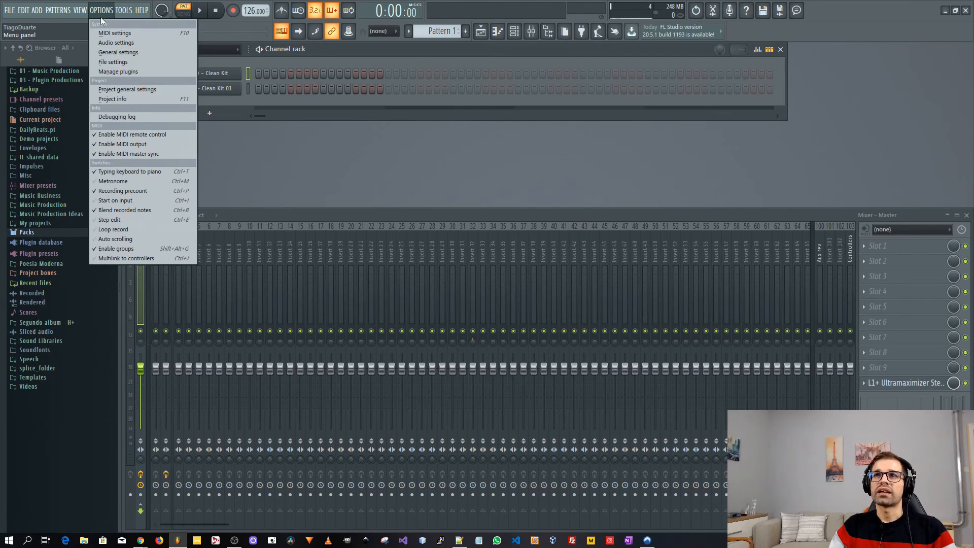
{"action": "left_click", "coordinate": [121, 51]}
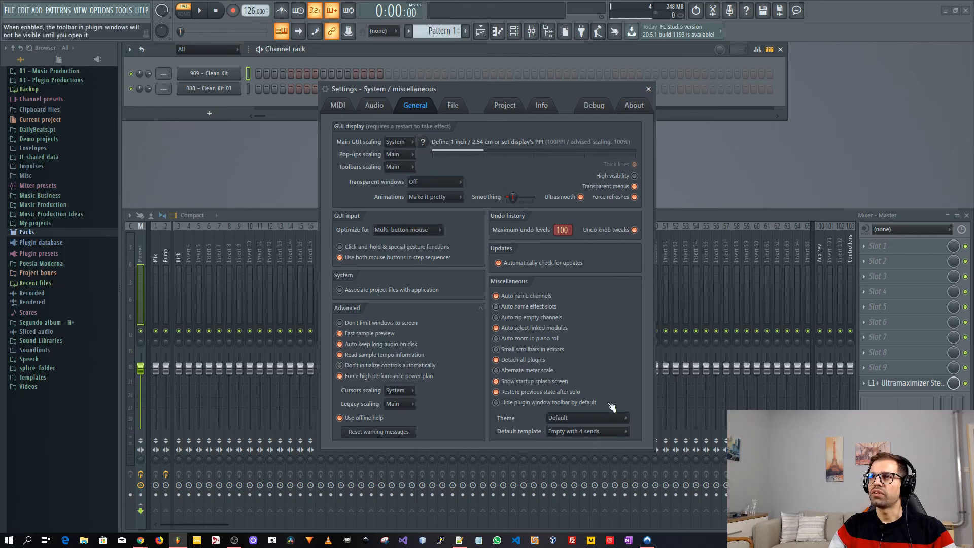
{"action": "key", "text": "Escape"}
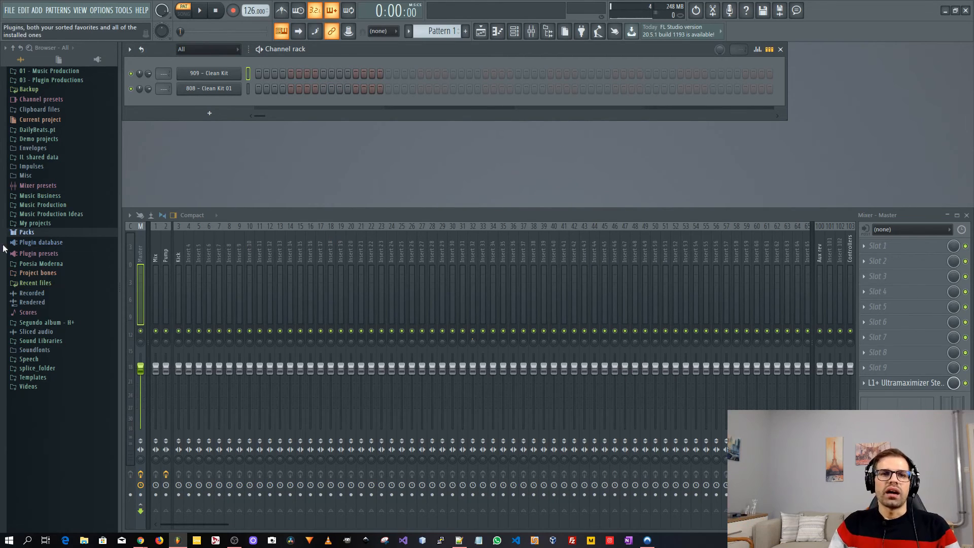
{"action": "key", "text": "alt+Tab"}
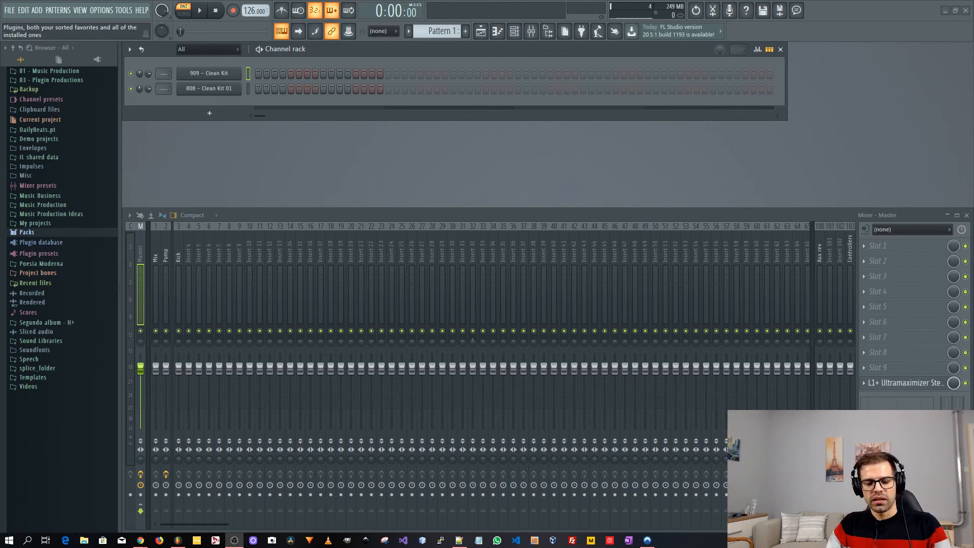